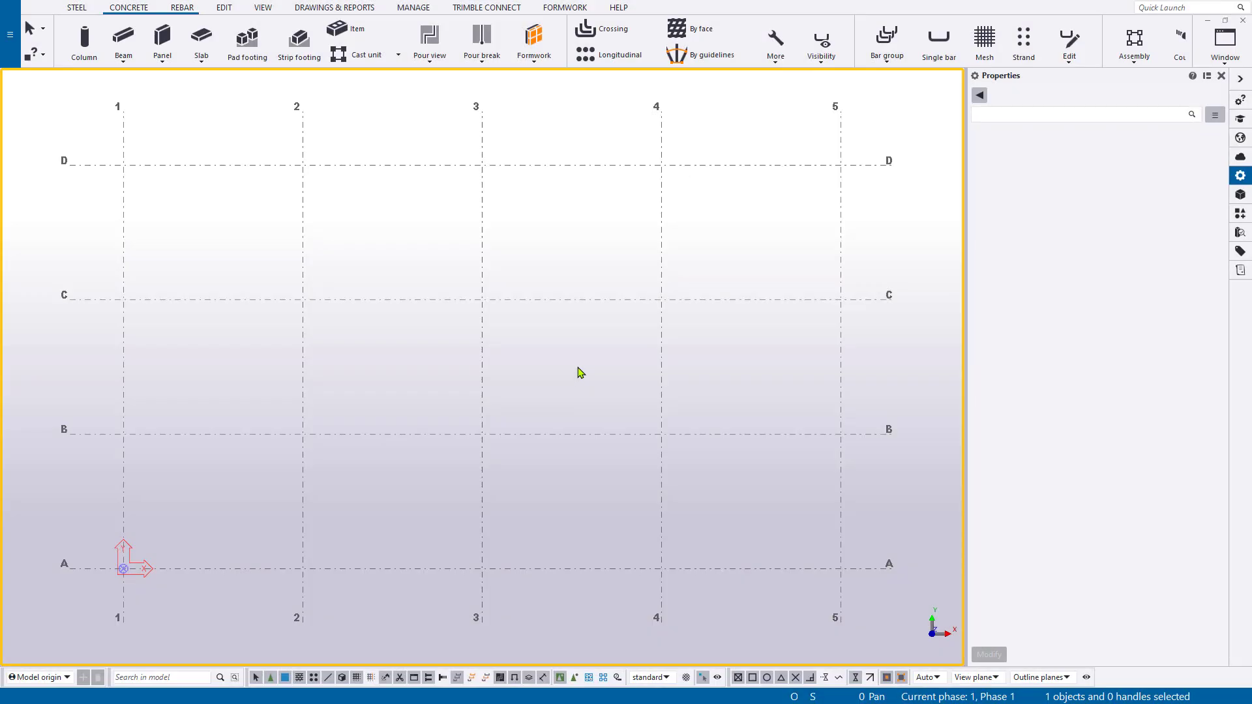
Start the concrete spiral beam command and read the built-in instructions for creating one.
{"action": "left_click", "coordinate": [133, 62]}
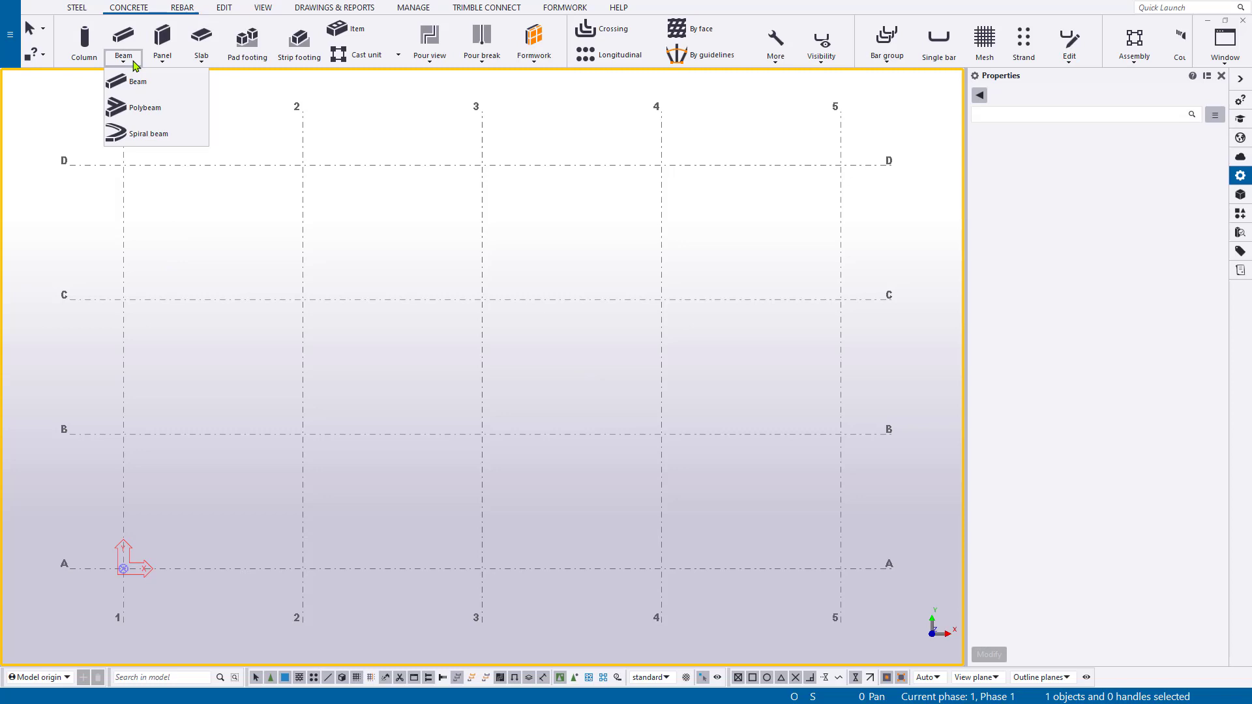
{"action": "left_click", "coordinate": [157, 135]}
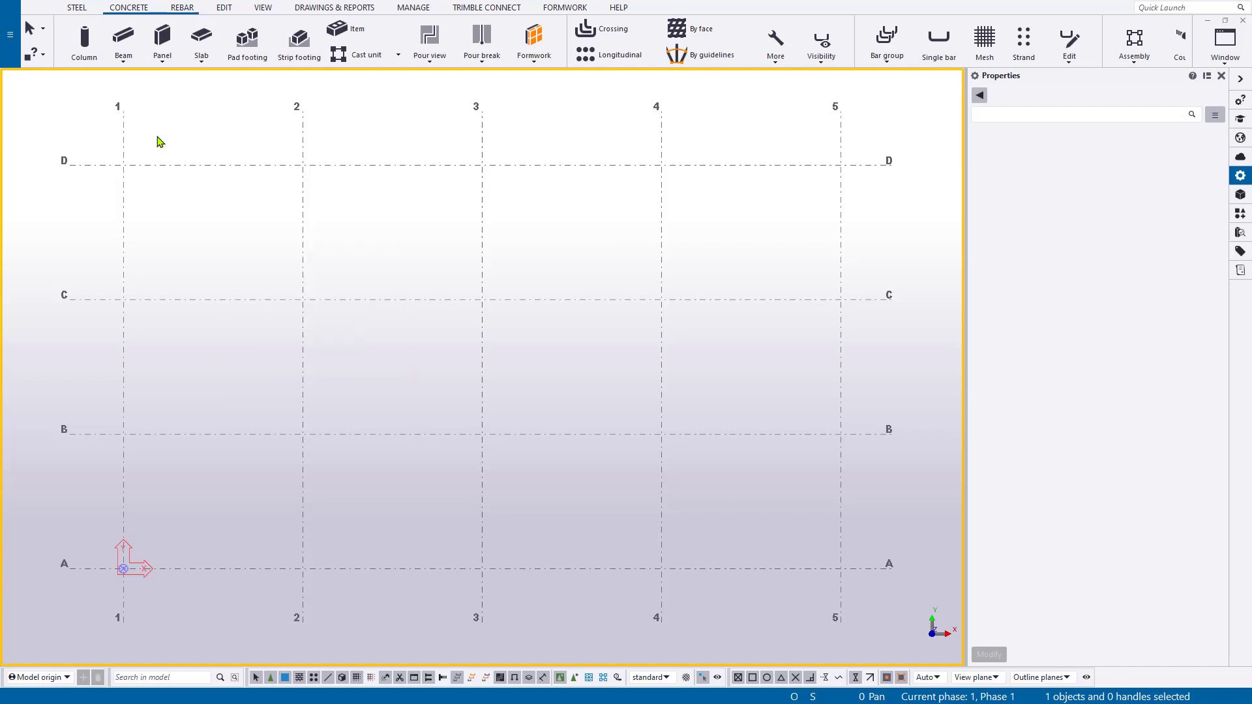
{"action": "left_click", "coordinate": [1240, 119]}
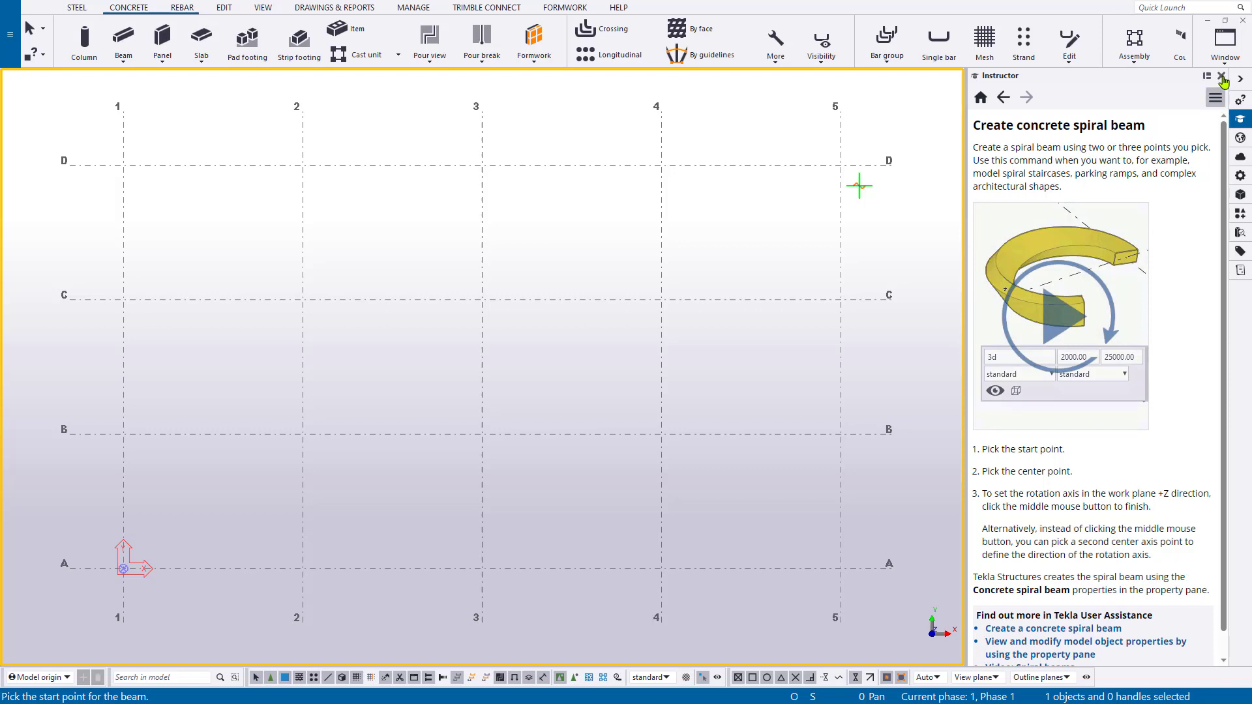
Load the standard property set for concrete spiral beams and leave the command without placing a beam.
{"action": "left_click", "coordinate": [1241, 182]}
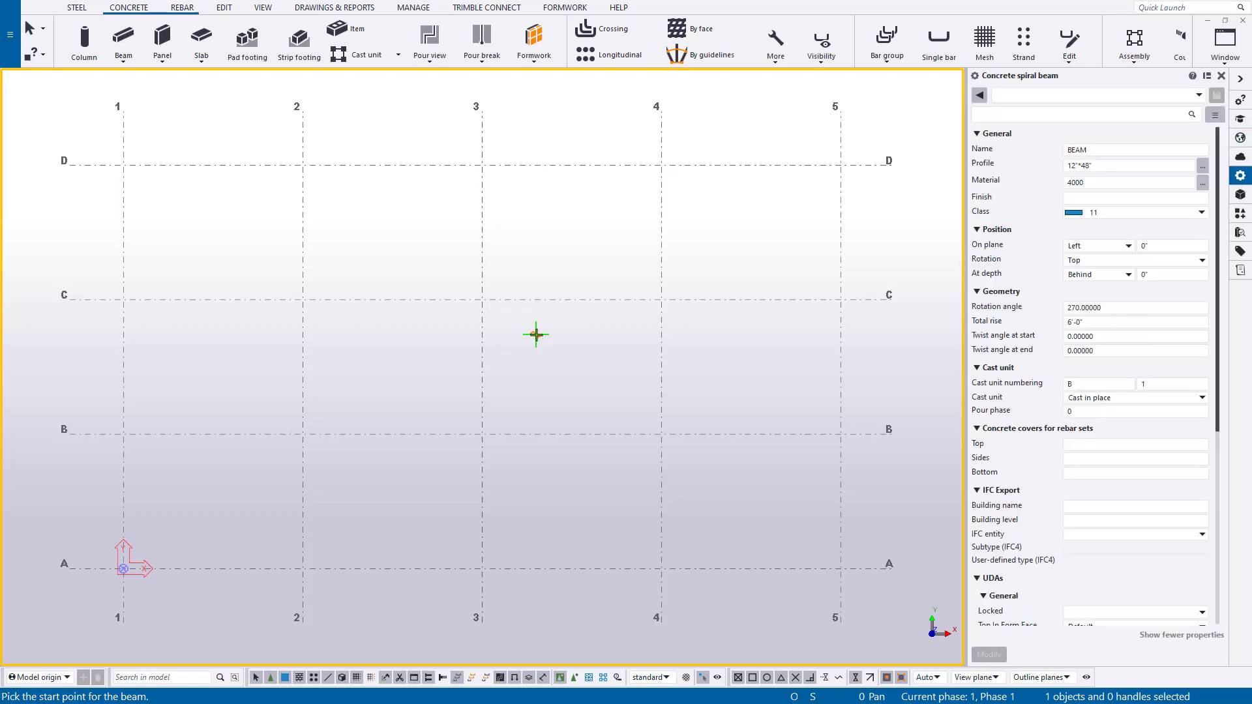
{"action": "left_click", "coordinate": [1096, 96]}
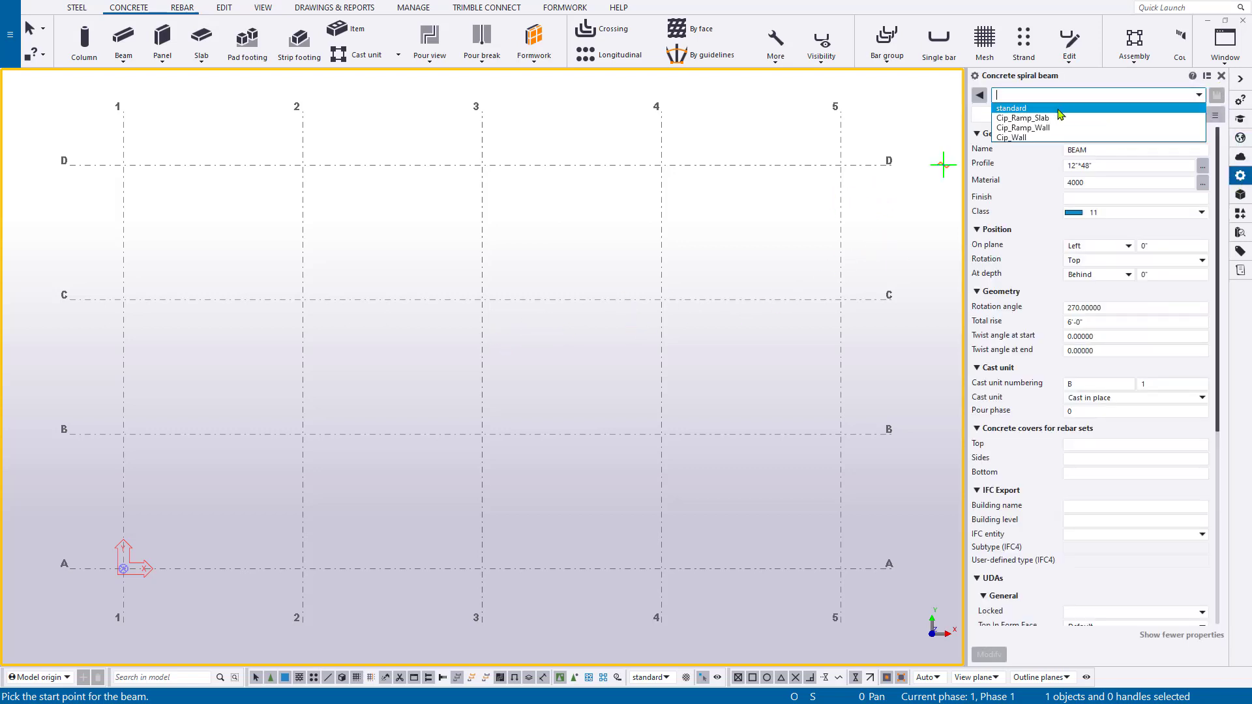
{"action": "left_click", "coordinate": [1109, 106]}
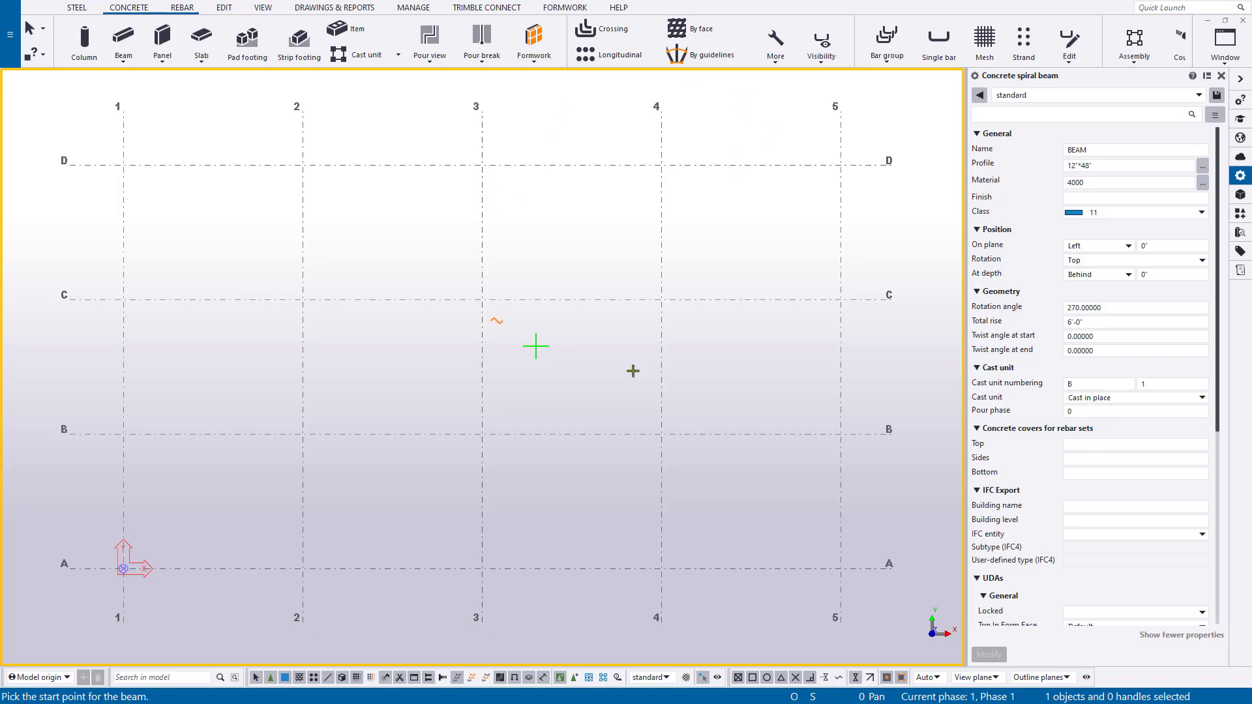
{"action": "right_click", "coordinate": [592, 245]}
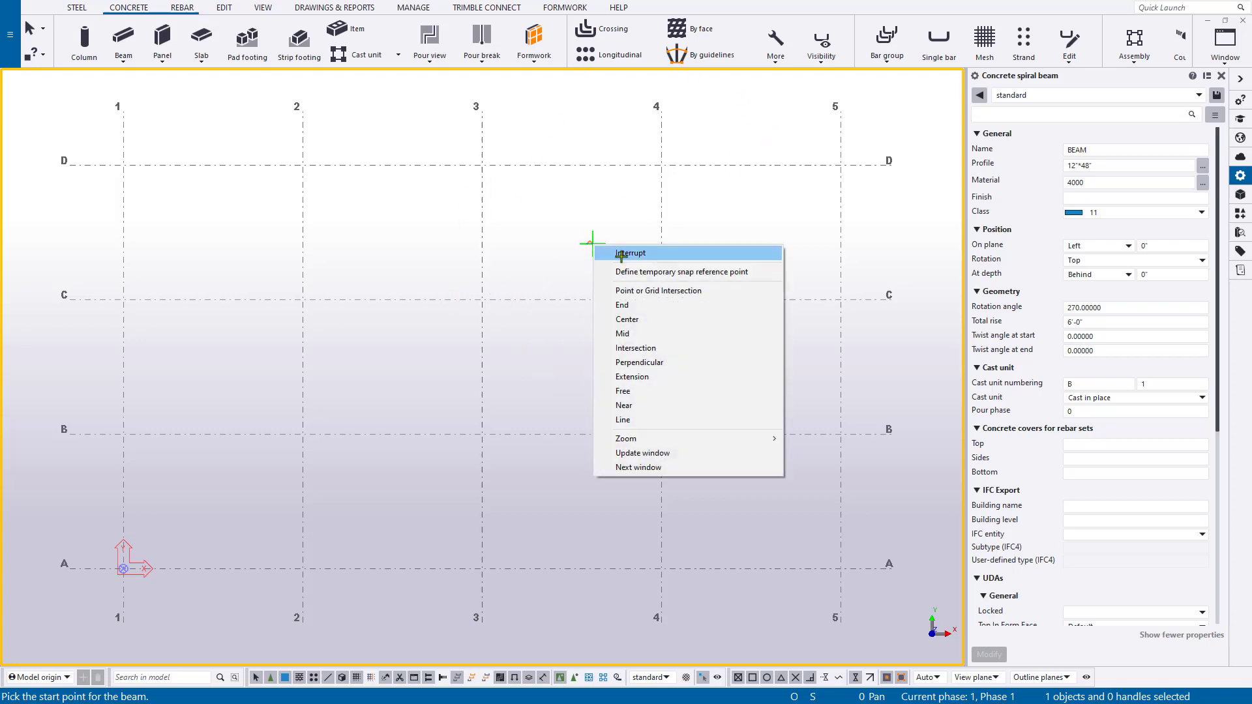
{"action": "left_click", "coordinate": [621, 253]}
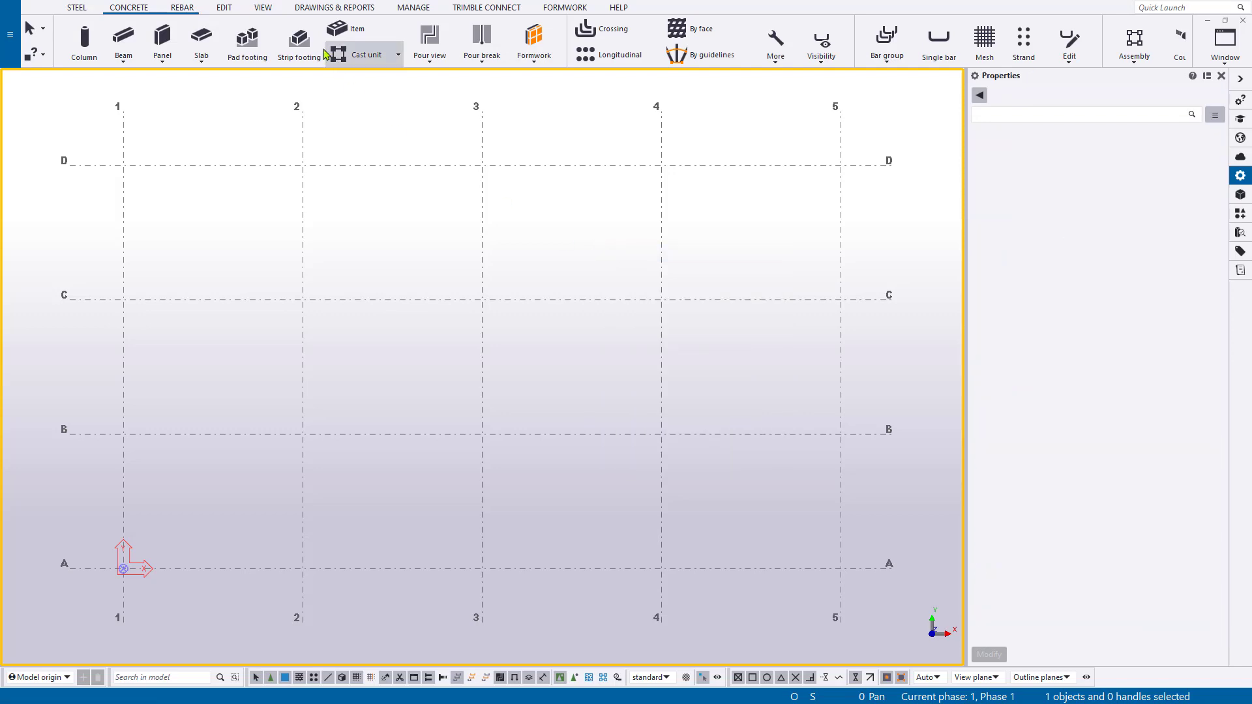
Place a radial grid using the standard properties, with its origin at the intersection of grid lines 3 and C.
{"action": "left_click", "coordinate": [224, 8]}
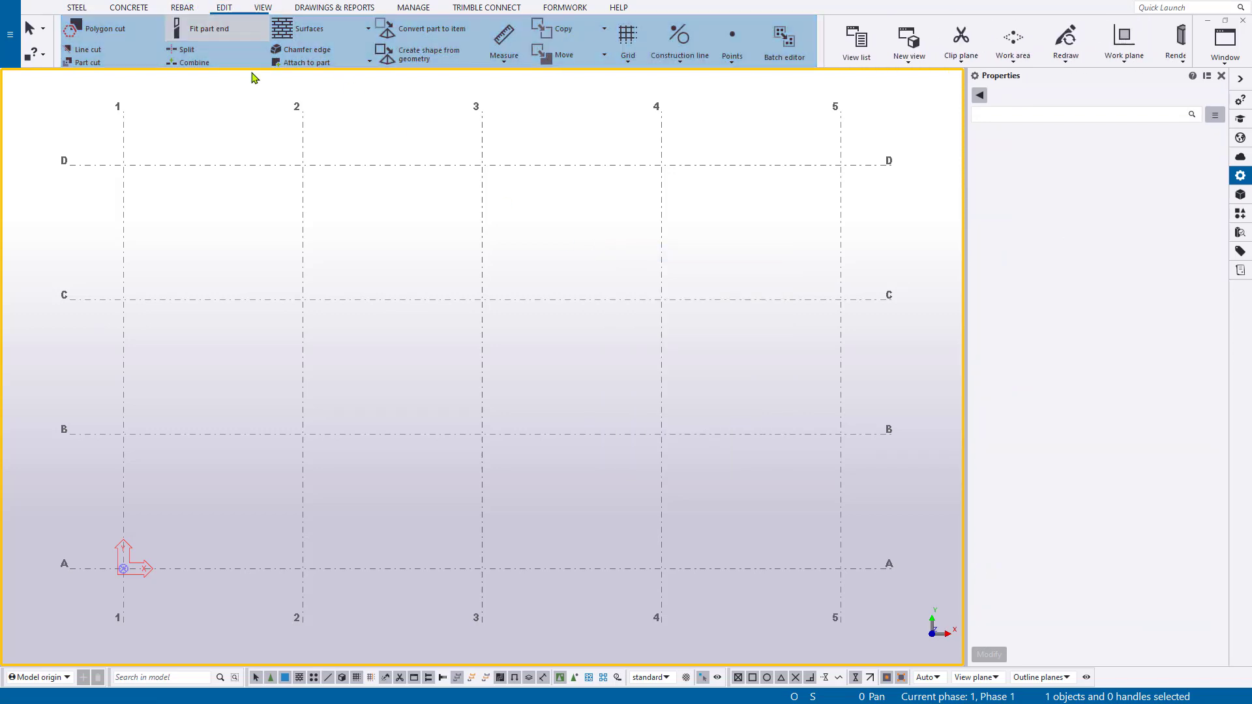
{"action": "left_click", "coordinate": [618, 62]}
{"action": "left_click", "coordinate": [661, 108]}
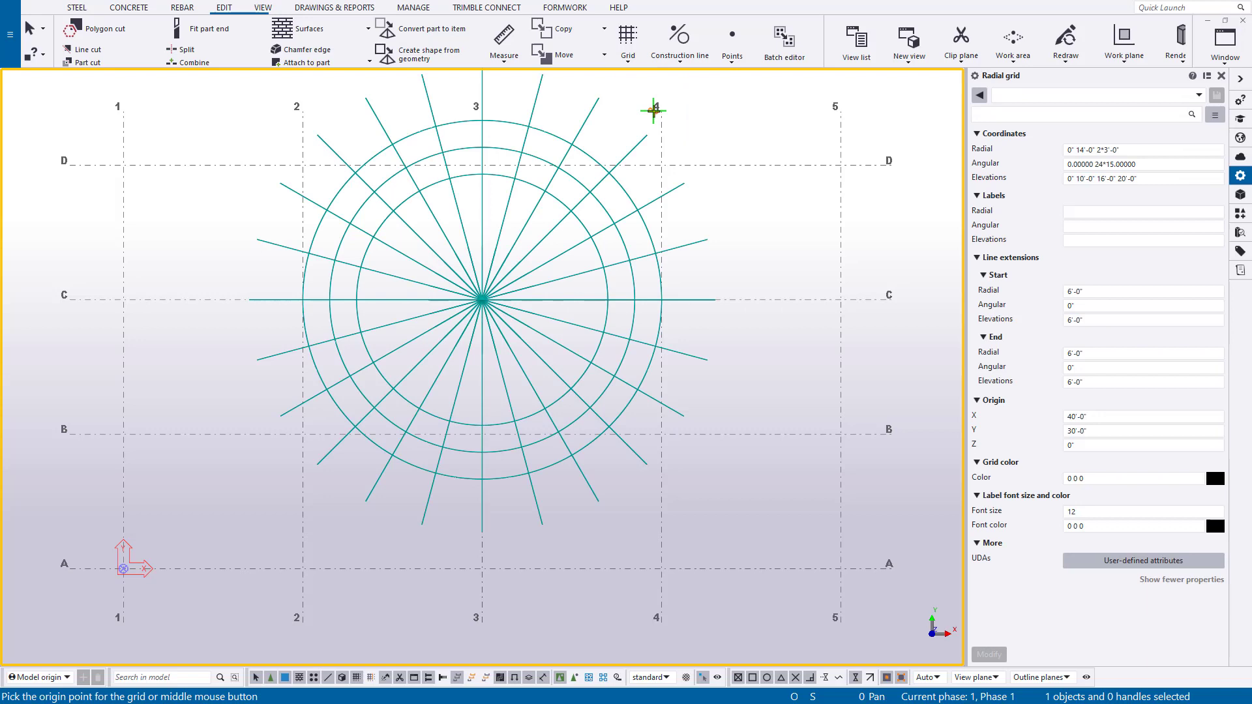
{"action": "left_click", "coordinate": [1199, 95]}
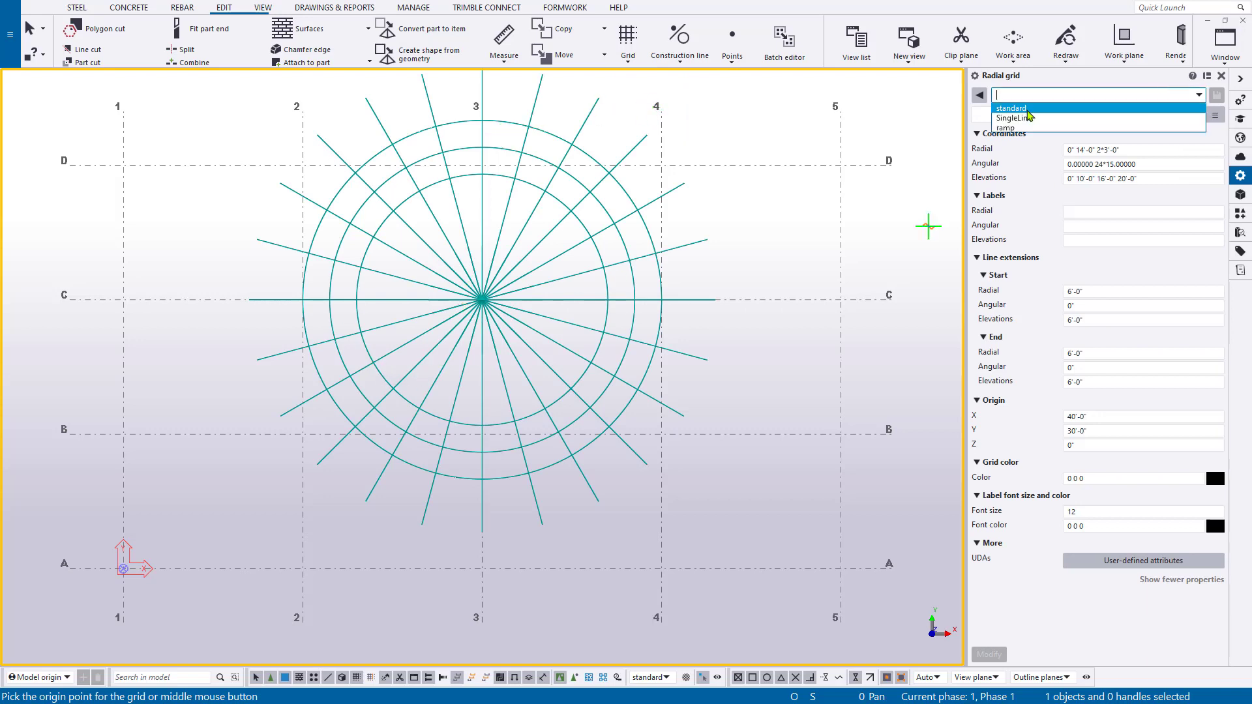
{"action": "left_click", "coordinate": [481, 300]}
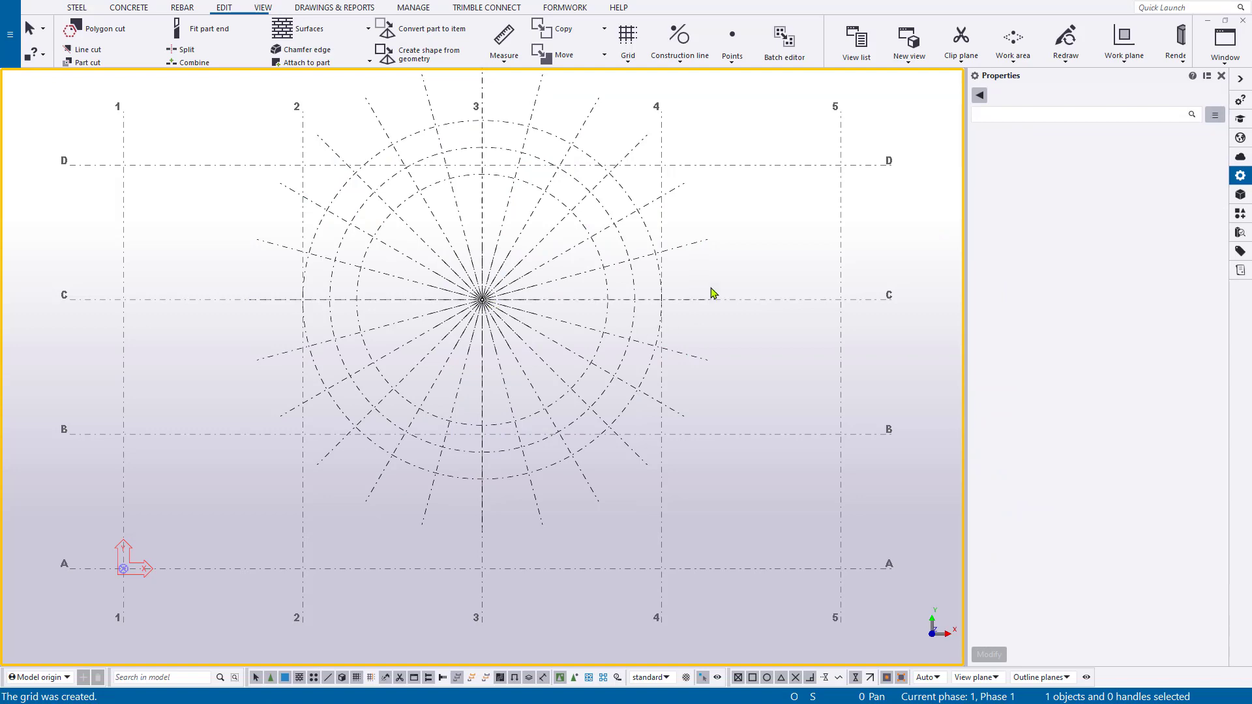
{"action": "right_click", "coordinate": [797, 287]}
{"action": "left_click", "coordinate": [823, 314]}
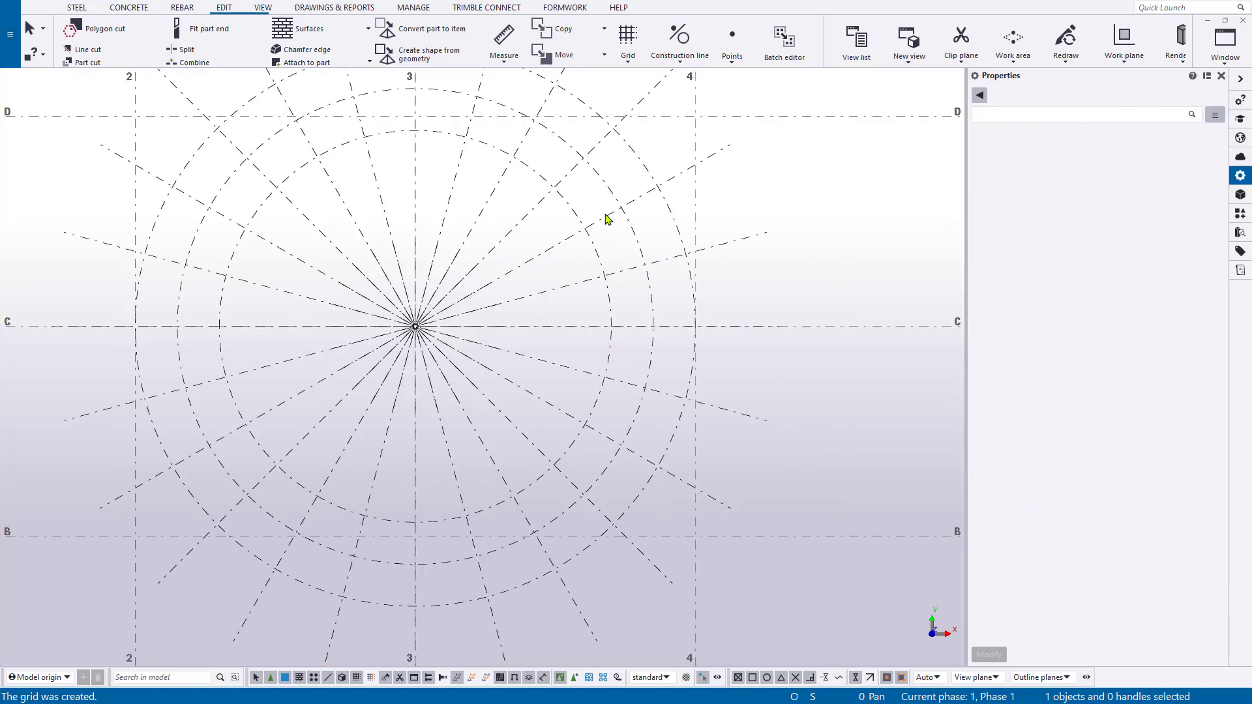
Select the radial grid and examine its radial, angular and elevation coordinates.
{"action": "left_click", "coordinate": [606, 218]}
{"action": "middle_click_drag", "start_coordinate": [757, 295], "coordinate": [723, 351]}
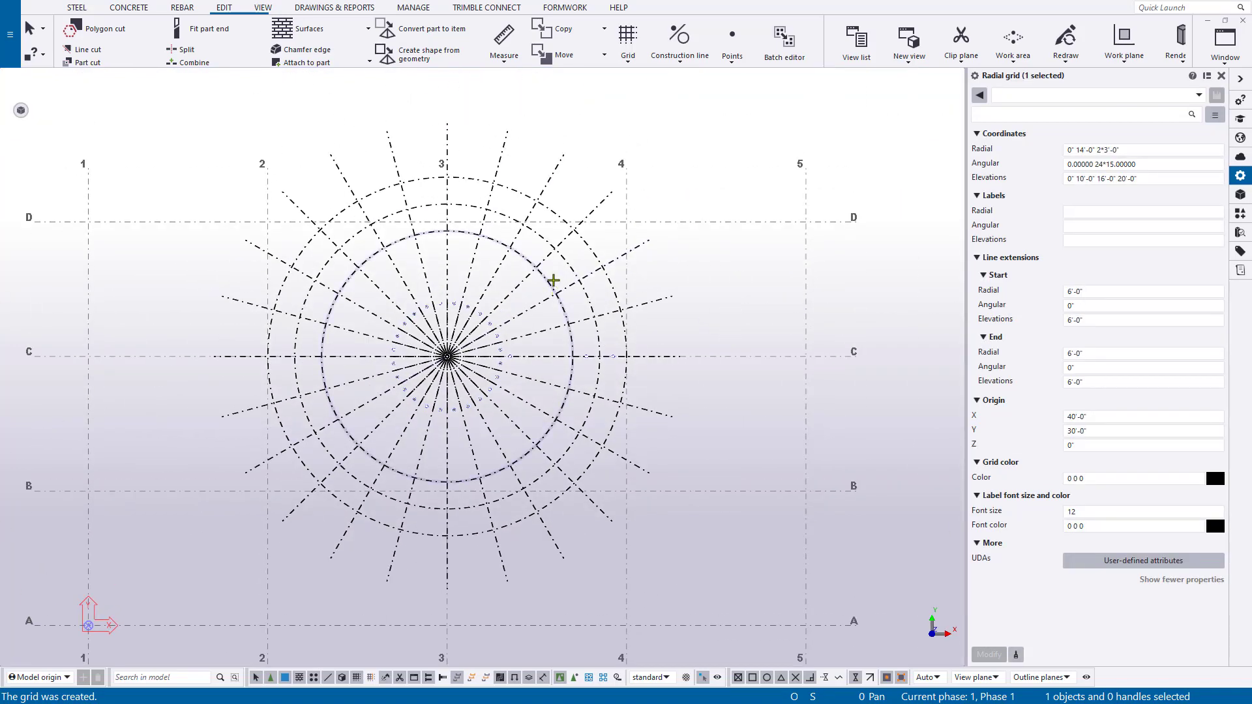
{"action": "scroll", "coordinate": [645, 322], "scroll_direction": "down", "scroll_amount": 1}
{"action": "middle_click_drag", "start_coordinate": [647, 327], "coordinate": [699, 261]}
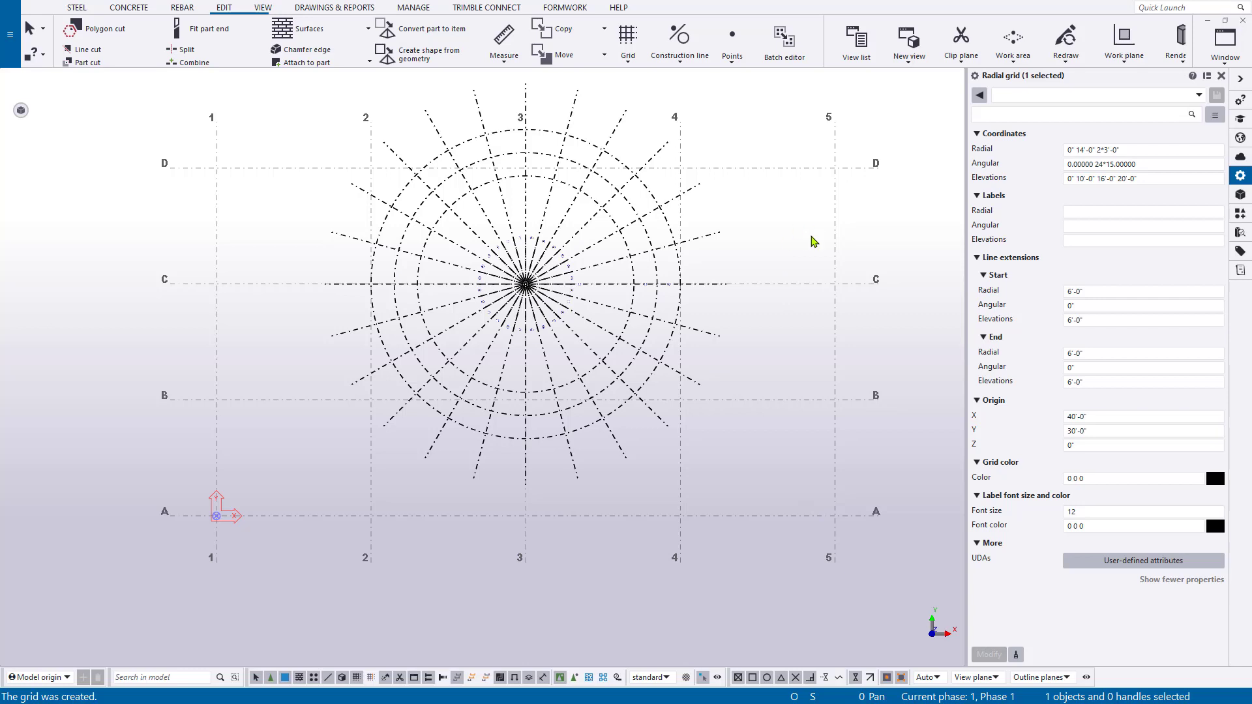
{"action": "left_click", "coordinate": [1137, 165]}
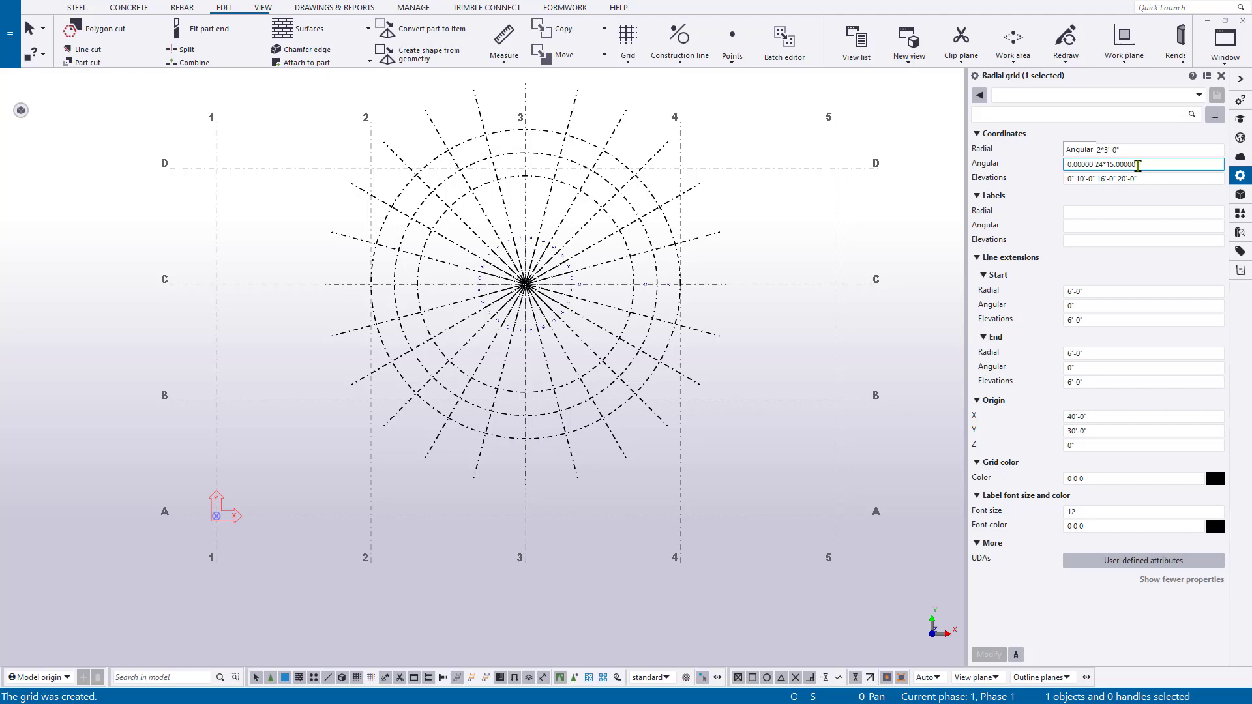
{"action": "scroll", "coordinate": [740, 264], "scroll_direction": "up", "scroll_amount": 3}
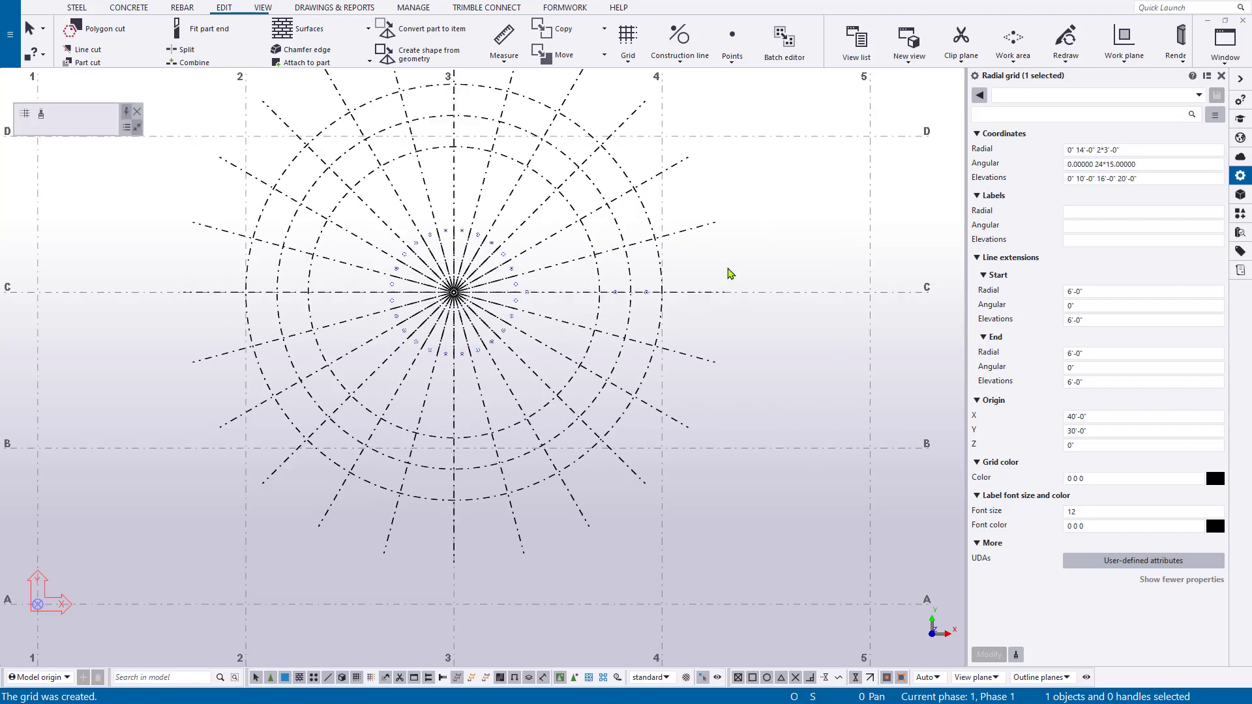
{"action": "left_click", "coordinate": [749, 263]}
Delete the rectangular grid and redraw the view so only the radial grid remains.
{"action": "middle_click_drag", "start_coordinate": [761, 356], "coordinate": [747, 415]}
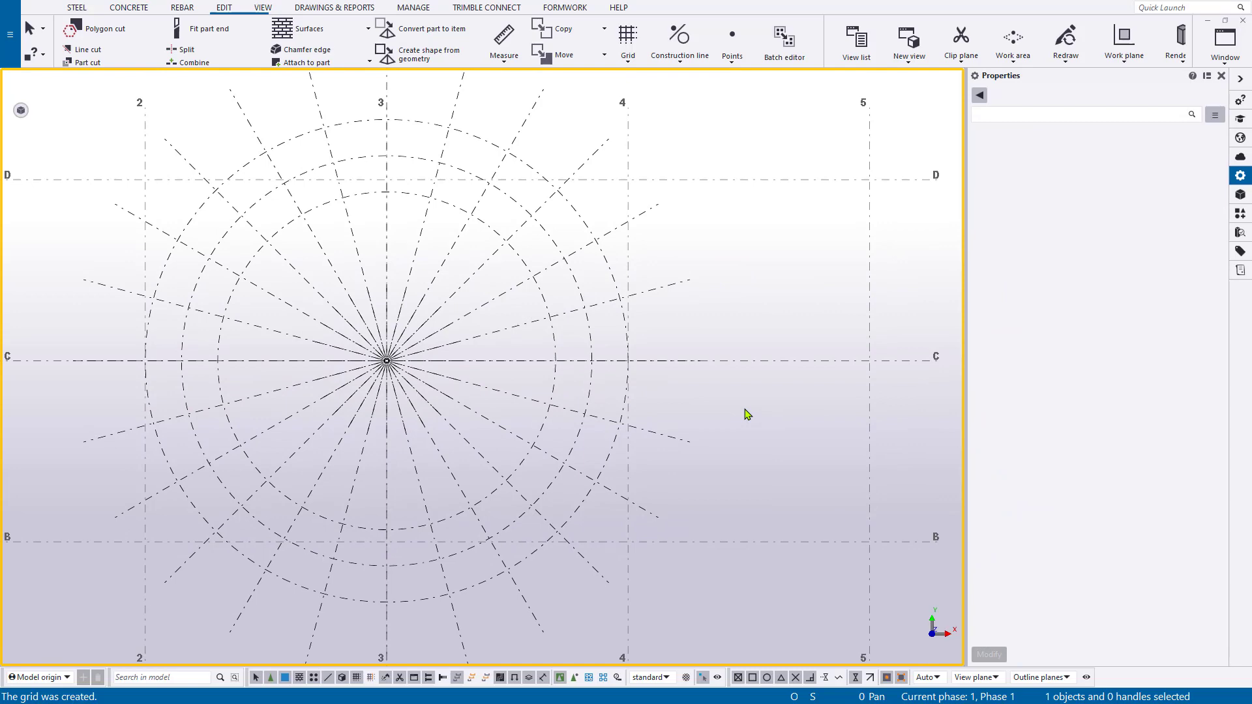
{"action": "scroll", "coordinate": [721, 434], "scroll_direction": "down", "scroll_amount": 1}
{"action": "middle_click_drag", "start_coordinate": [722, 439], "coordinate": [709, 422]}
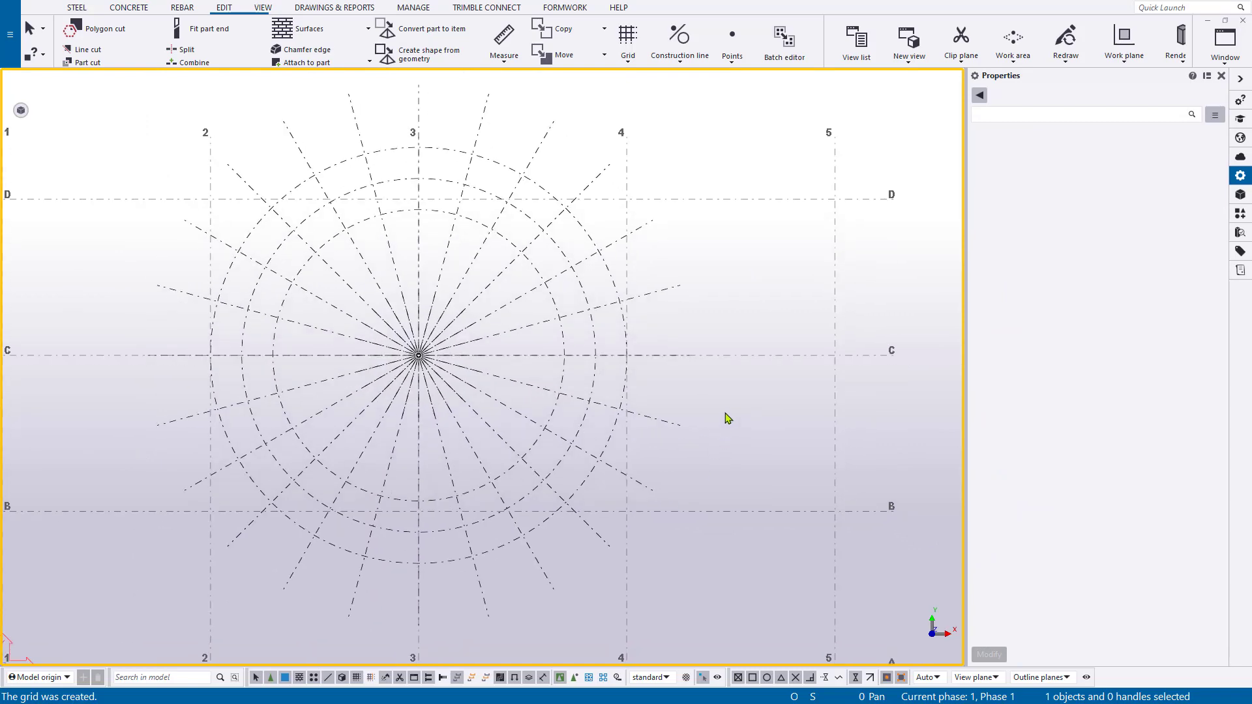
{"action": "scroll", "coordinate": [715, 449], "scroll_direction": "down", "scroll_amount": 1}
{"action": "middle_click_drag", "start_coordinate": [783, 452], "coordinate": [776, 436]}
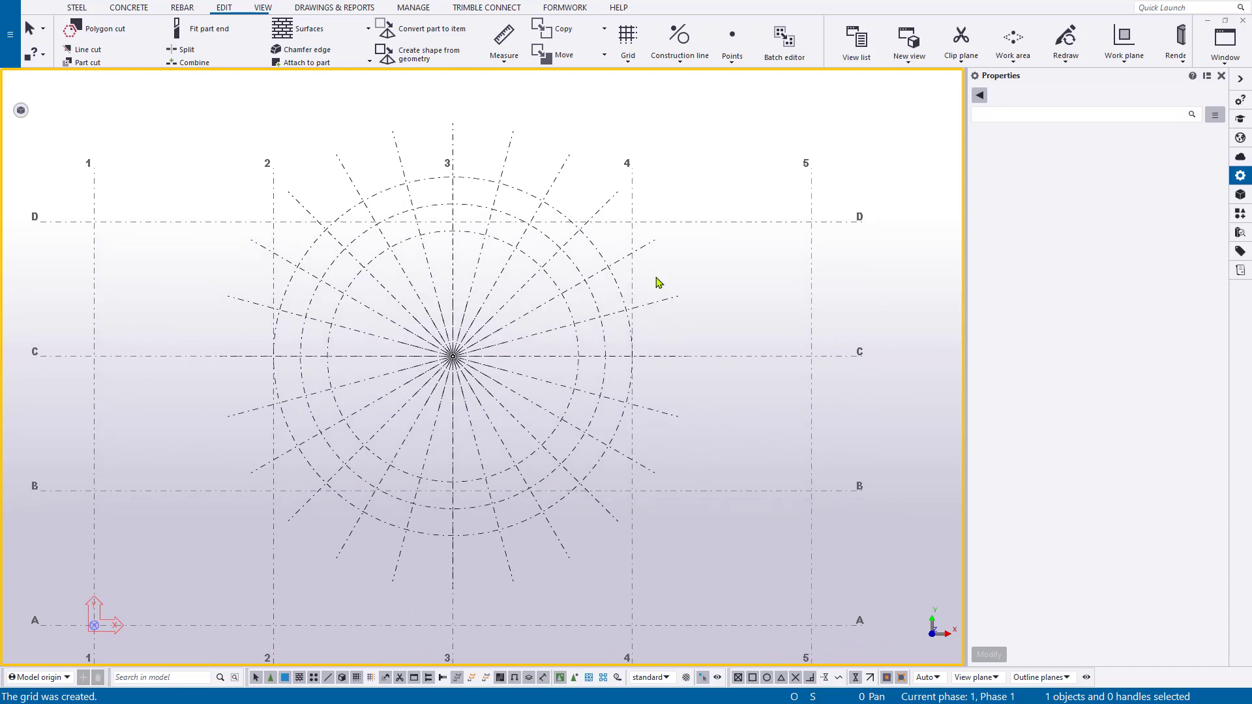
{"action": "left_click", "coordinate": [722, 361]}
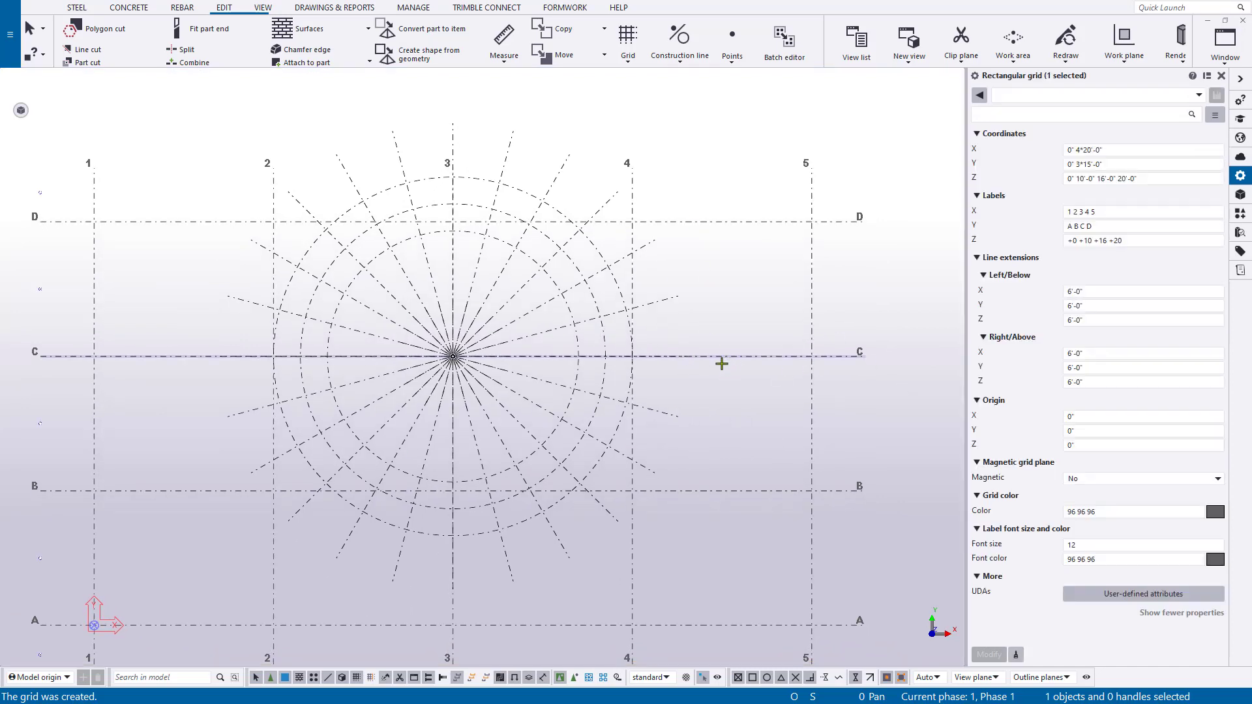
{"action": "key", "text": "Delete"}
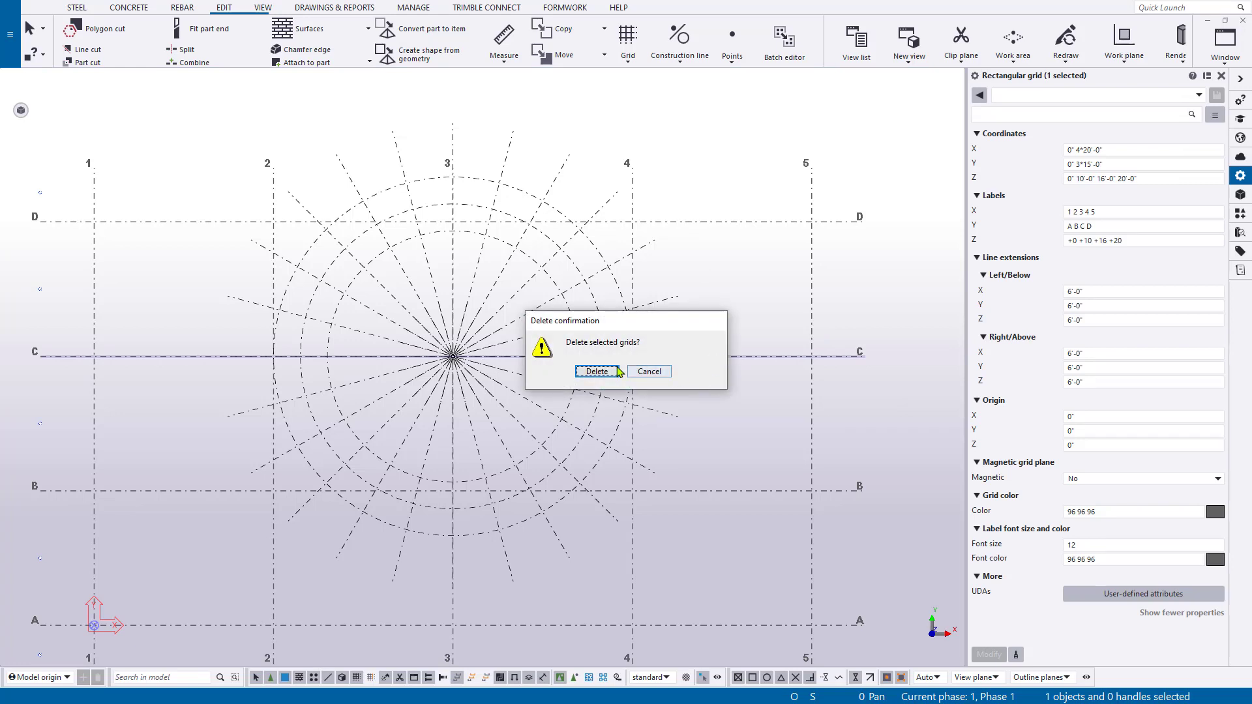
{"action": "left_click", "coordinate": [613, 370]}
{"action": "right_click", "coordinate": [748, 277]}
{"action": "left_click", "coordinate": [824, 280]}
{"action": "right_click", "coordinate": [796, 282]}
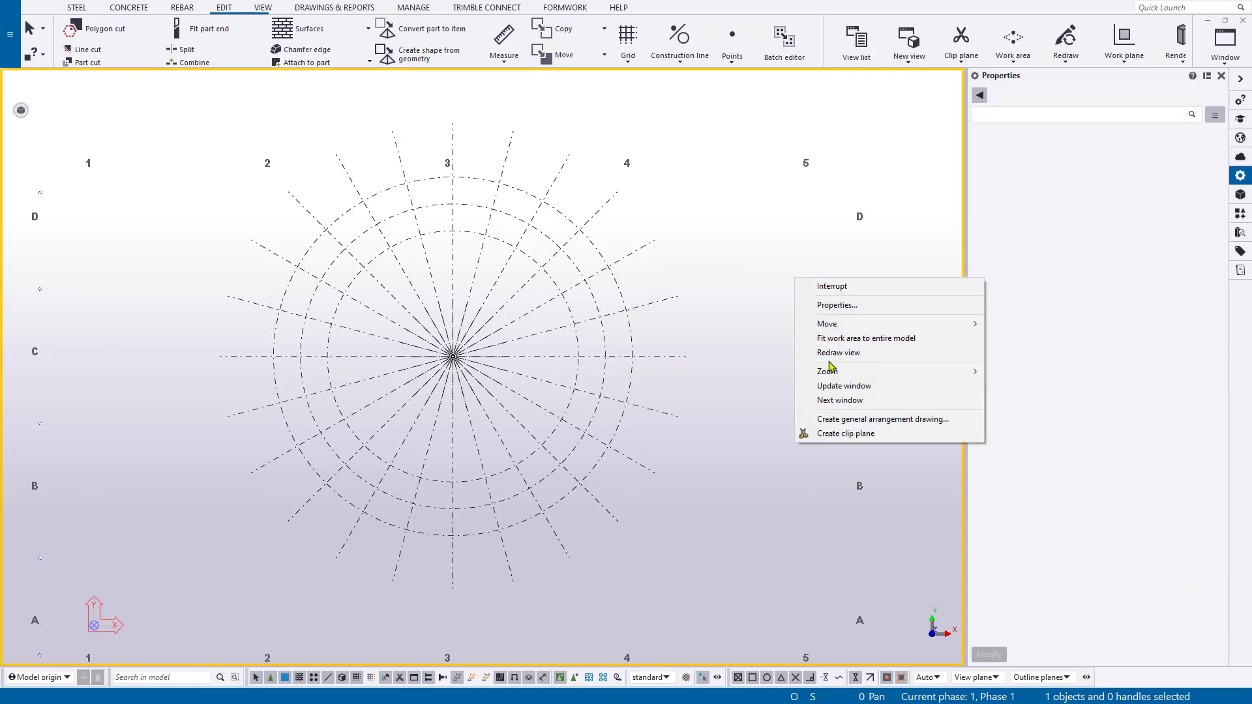
{"action": "left_click", "coordinate": [821, 353]}
Create a concrete spiral beam starting where the outermost circle meets the +X radial line, centred on the radial grid's origin, with a +Z rotation axis.
{"action": "left_click", "coordinate": [139, 8]}
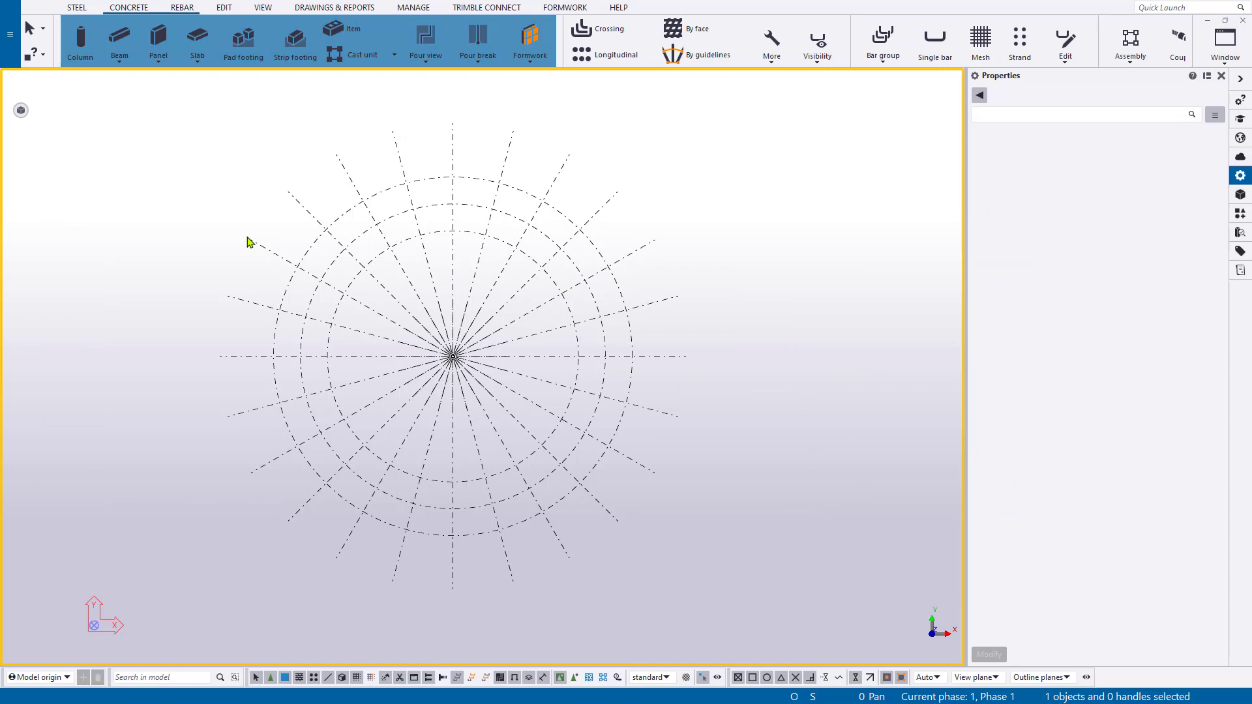
{"action": "left_click", "coordinate": [119, 60]}
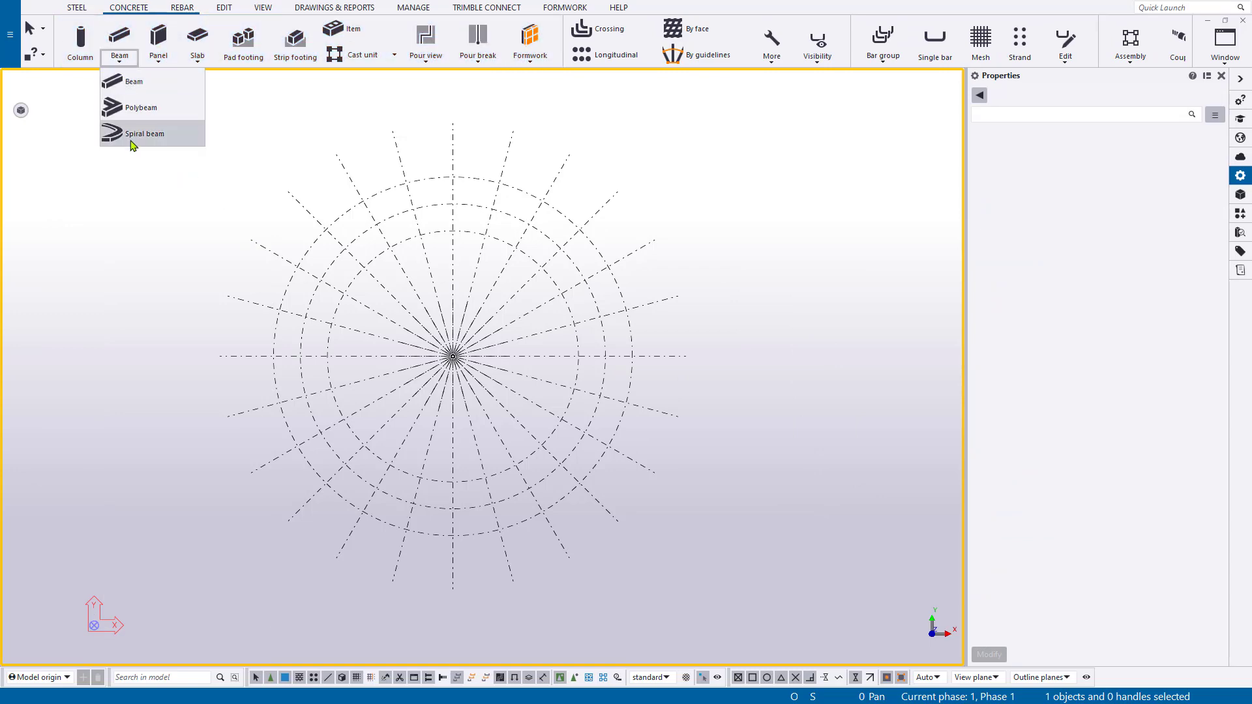
{"action": "left_click", "coordinate": [140, 135]}
{"action": "scroll", "coordinate": [469, 377], "scroll_direction": "up", "scroll_amount": 2}
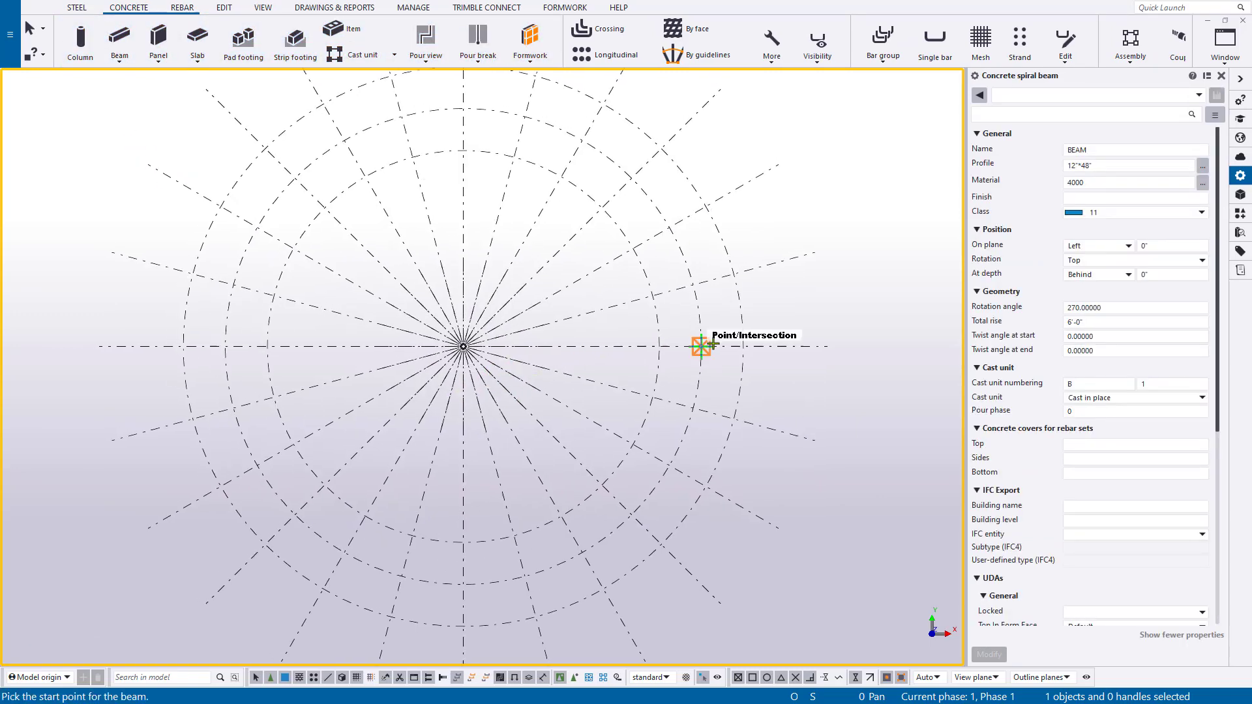
{"action": "left_click", "coordinate": [743, 346]}
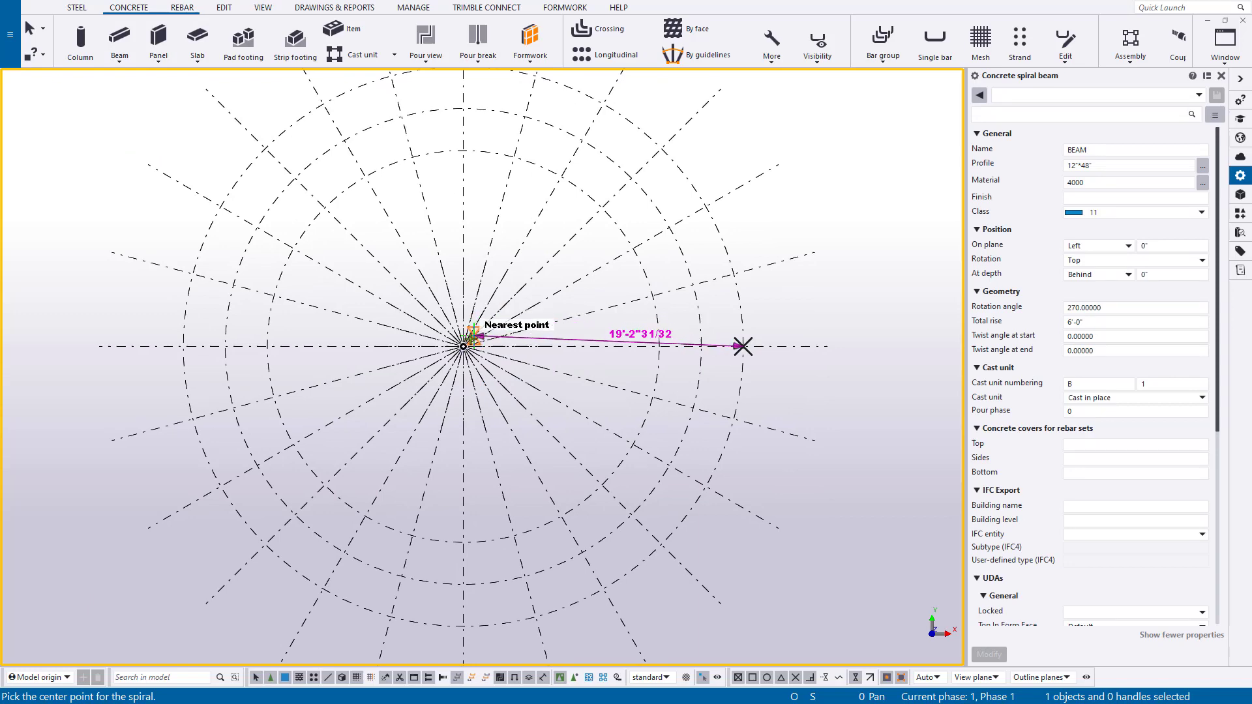
{"action": "scroll", "coordinate": [462, 346], "scroll_direction": "up", "scroll_amount": 2}
{"action": "left_click", "coordinate": [463, 346]}
{"action": "scroll", "coordinate": [537, 358], "scroll_direction": "down", "scroll_amount": 3}
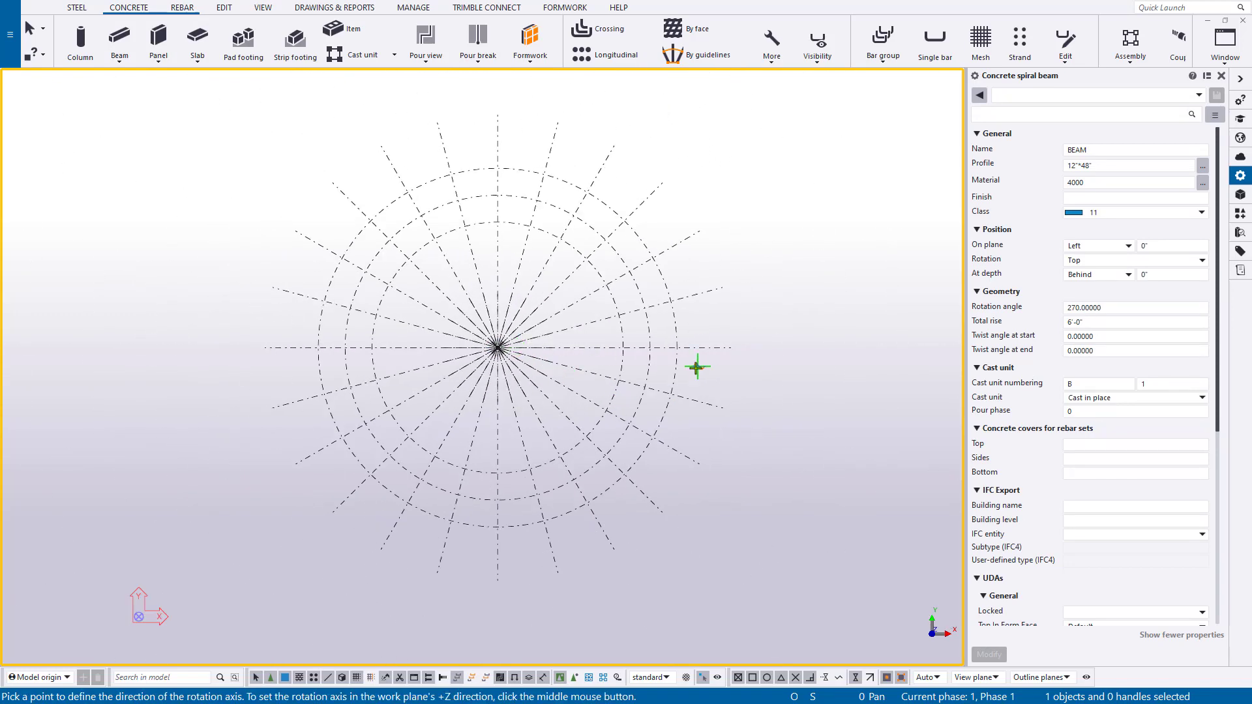
{"action": "middle_click", "coordinate": [498, 347]}
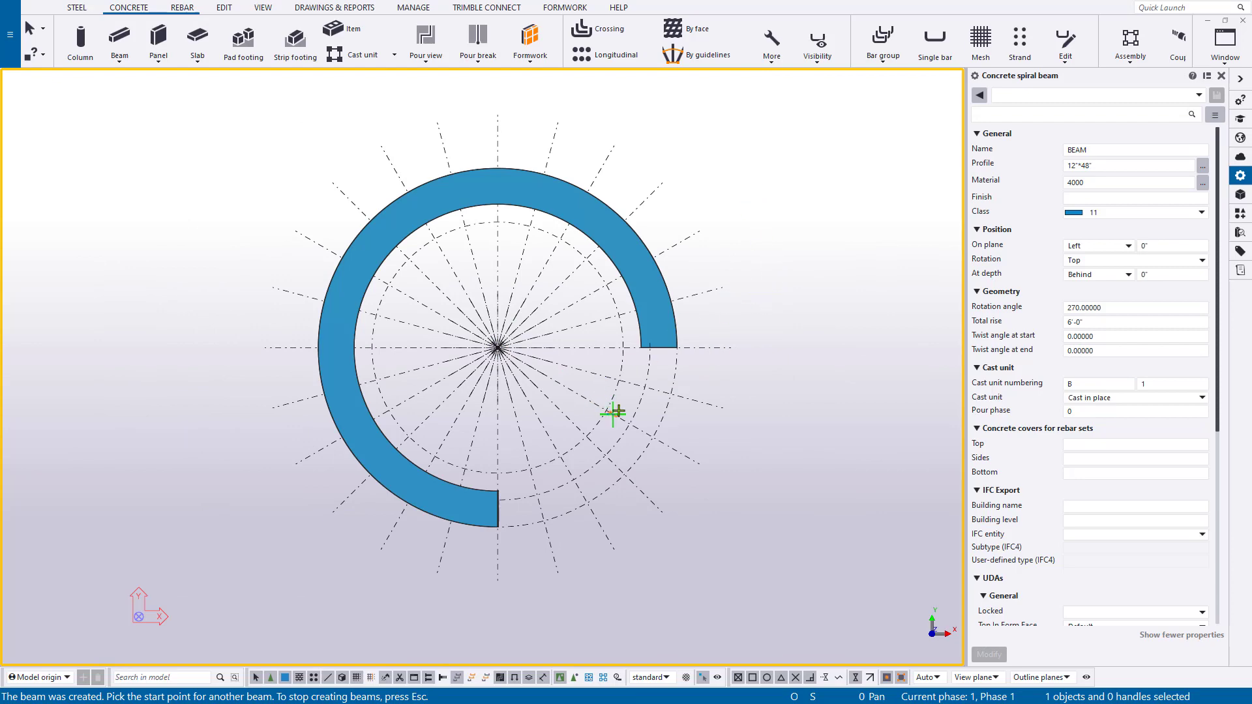
{"action": "middle_click_drag", "start_coordinate": [613, 412], "coordinate": [540, 240], "text": "ctrl"}
{"action": "right_click", "coordinate": [551, 278]}
{"action": "left_click", "coordinate": [574, 290]}
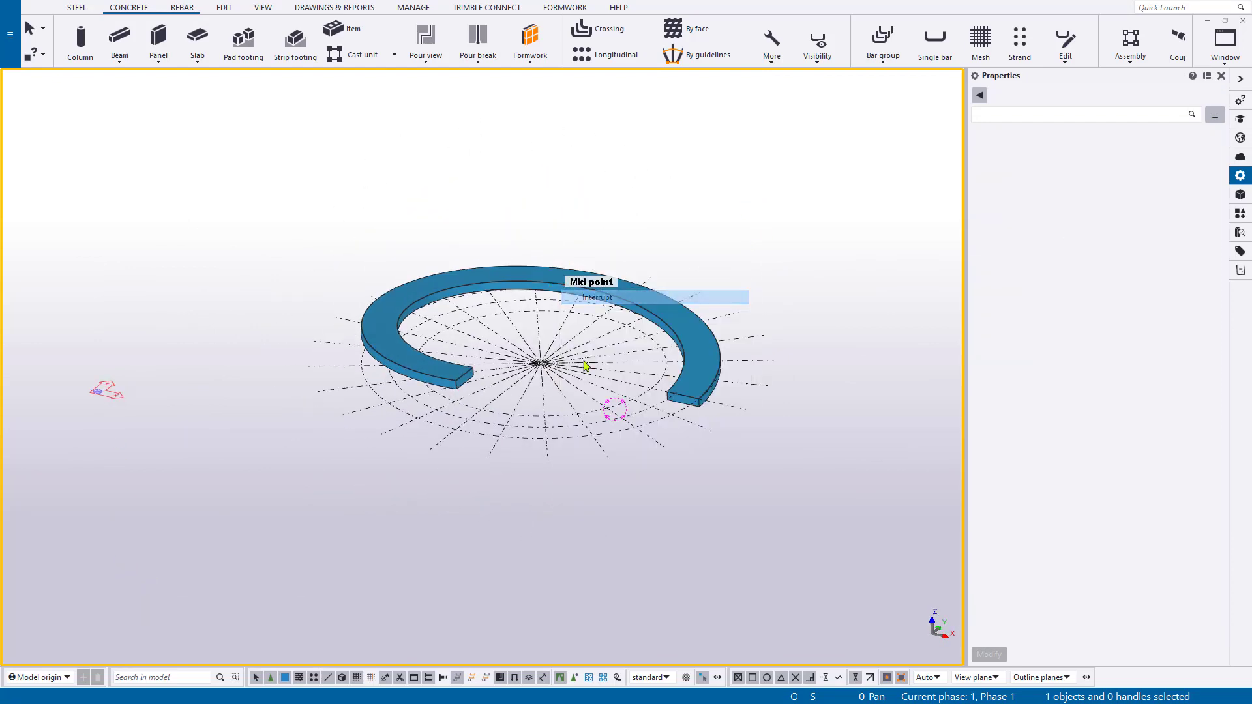
Inspect the spiral beam from an angled 3D view and return to a closer plan view.
{"action": "middle_click_drag", "start_coordinate": [555, 344], "coordinate": [615, 397], "text": "ctrl"}
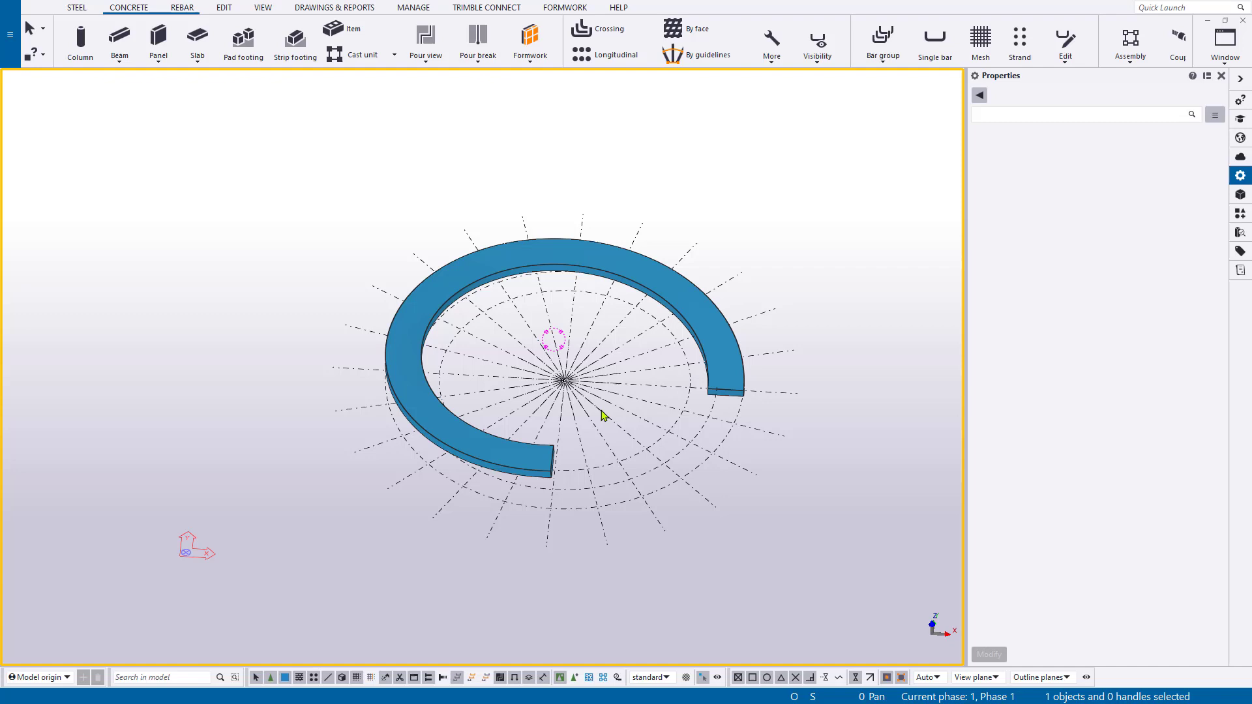
{"action": "key", "text": "ctrl+p"}
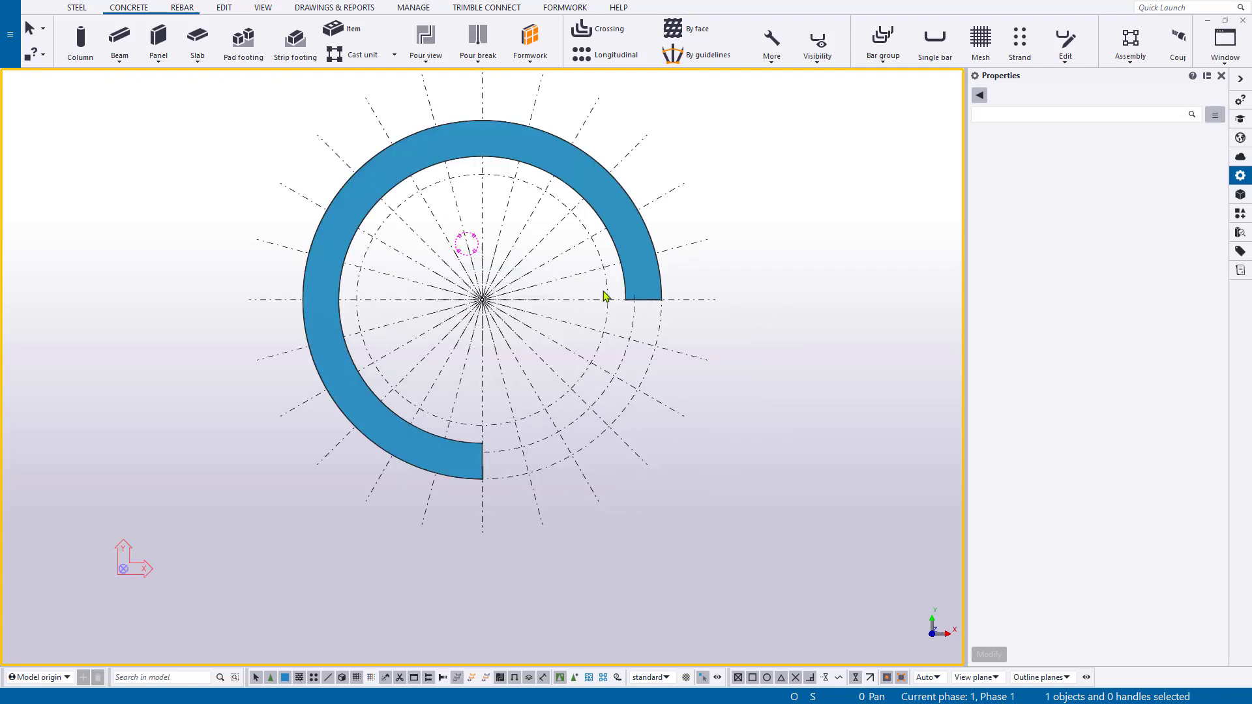
{"action": "scroll", "coordinate": [659, 301], "scroll_direction": "up", "scroll_amount": 2}
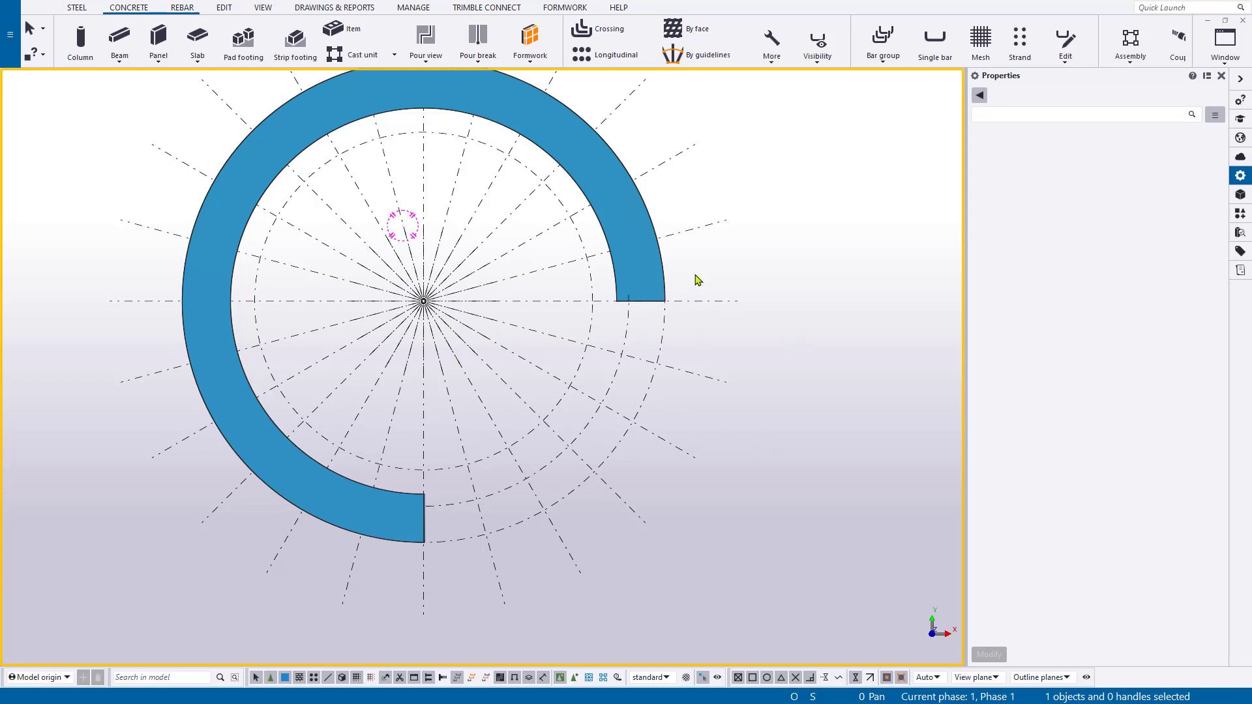
{"action": "middle_click_drag", "start_coordinate": [701, 319], "coordinate": [690, 370]}
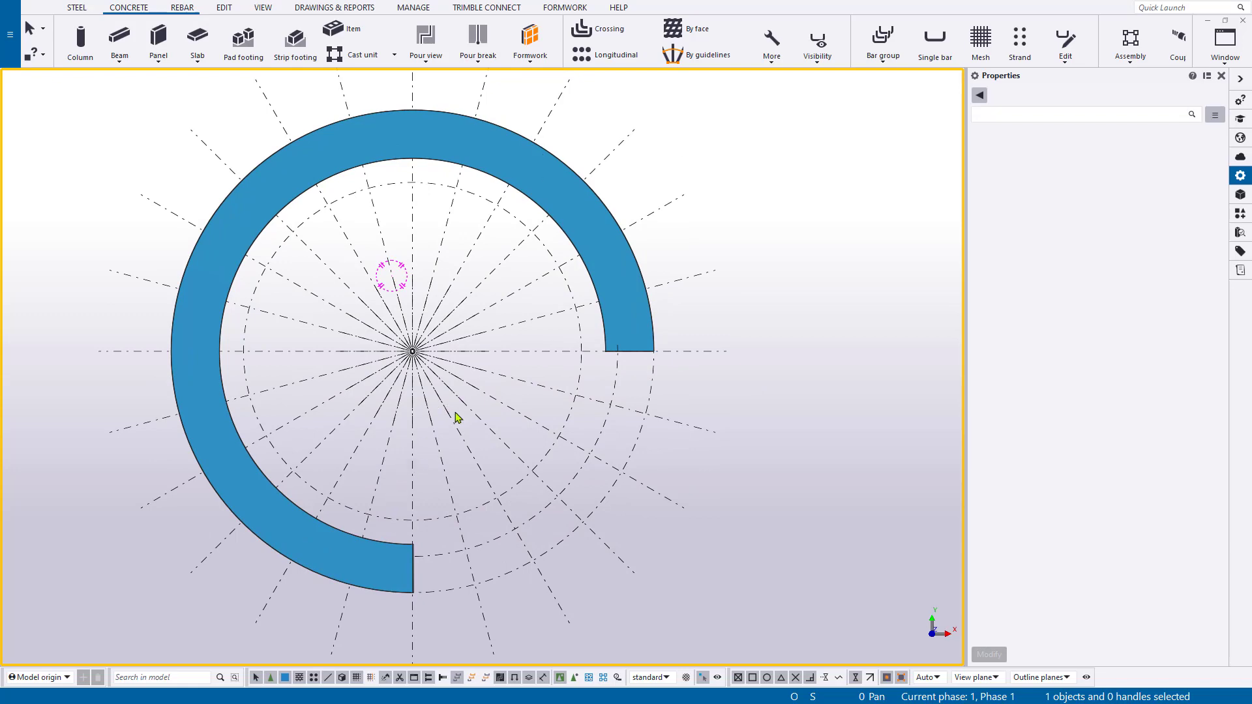
{"action": "scroll", "coordinate": [750, 428], "scroll_direction": "up", "scroll_amount": 3}
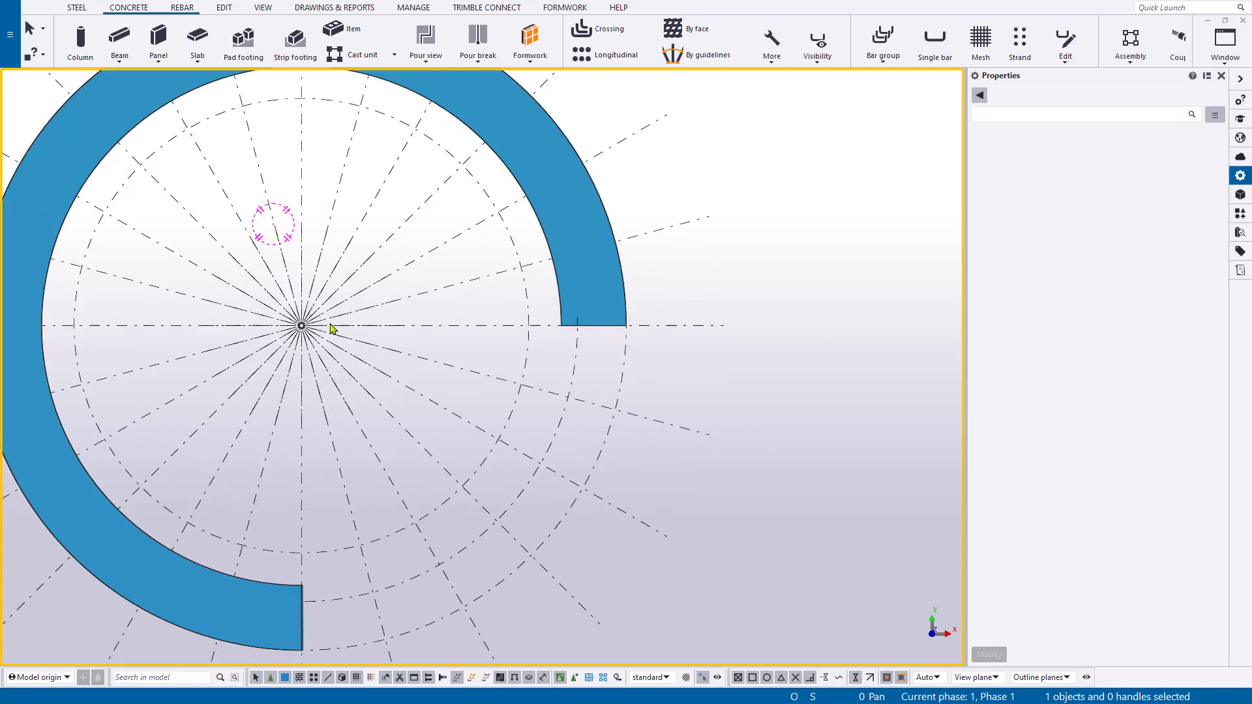
Name the concrete spiral beam RAMP and set its profile to 6"*72".
{"action": "middle_click_drag", "start_coordinate": [591, 364], "coordinate": [531, 229], "text": "ctrl"}
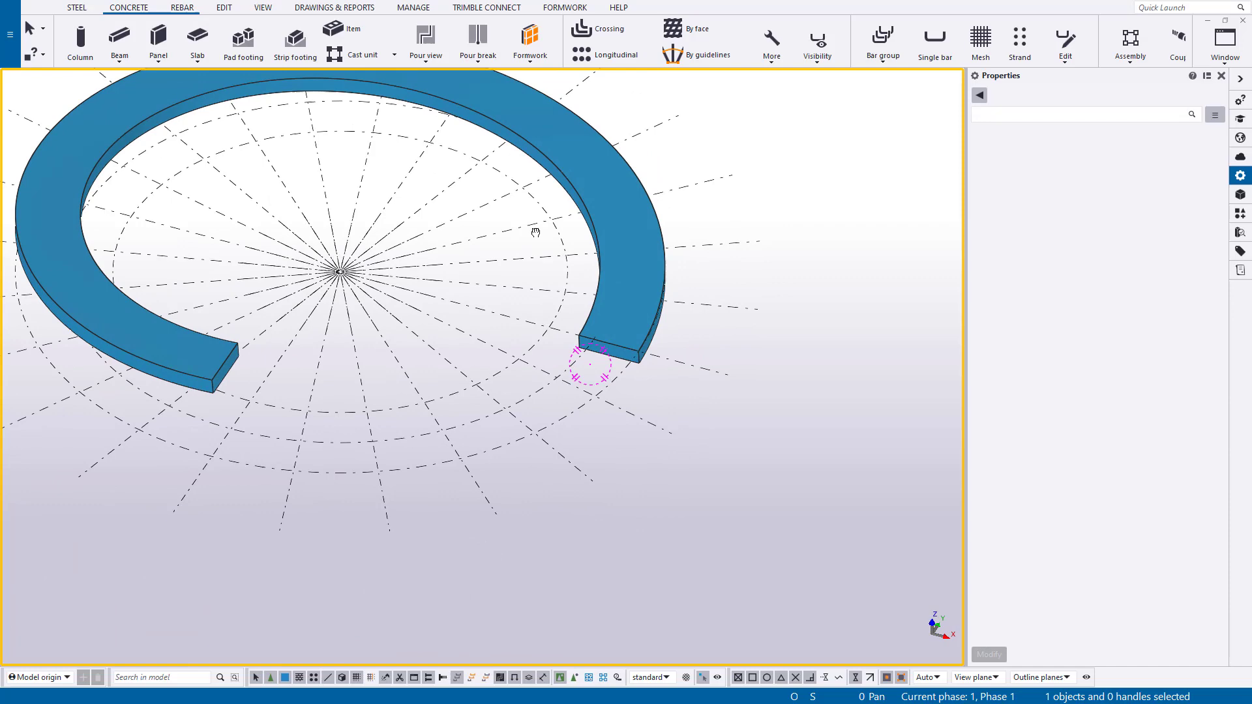
{"action": "left_click", "coordinate": [585, 296]}
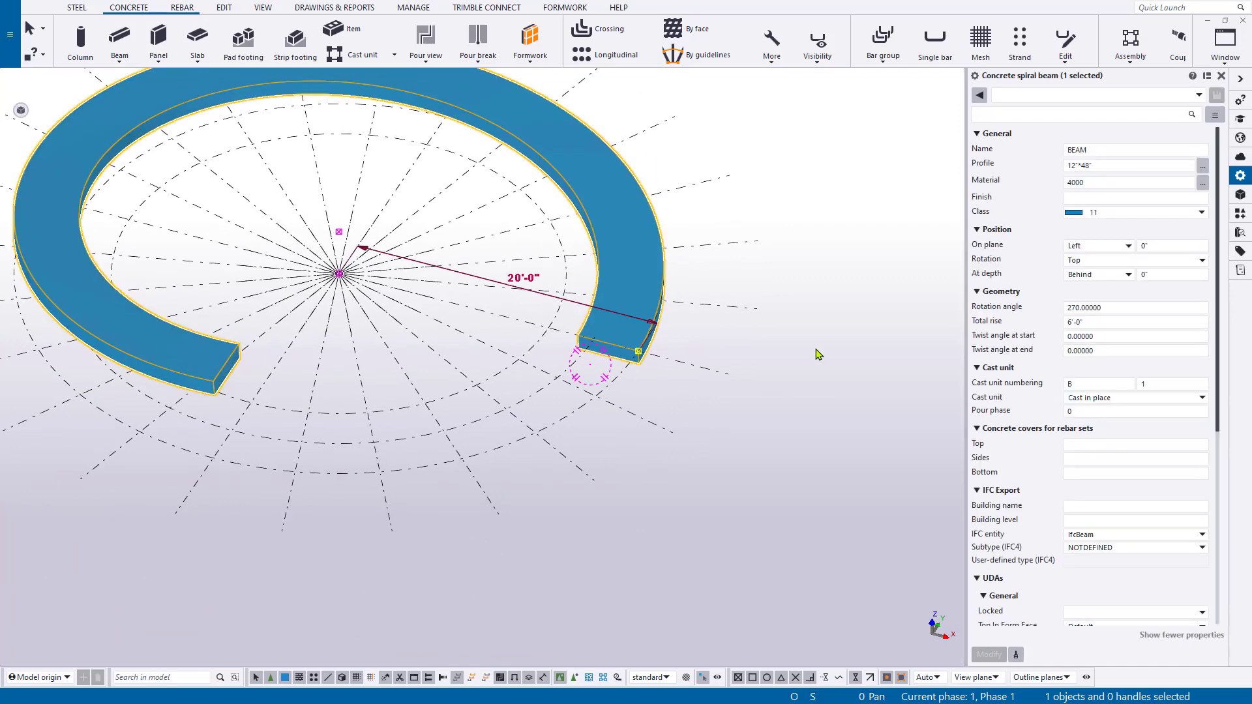
{"action": "left_click", "coordinate": [1109, 151]}
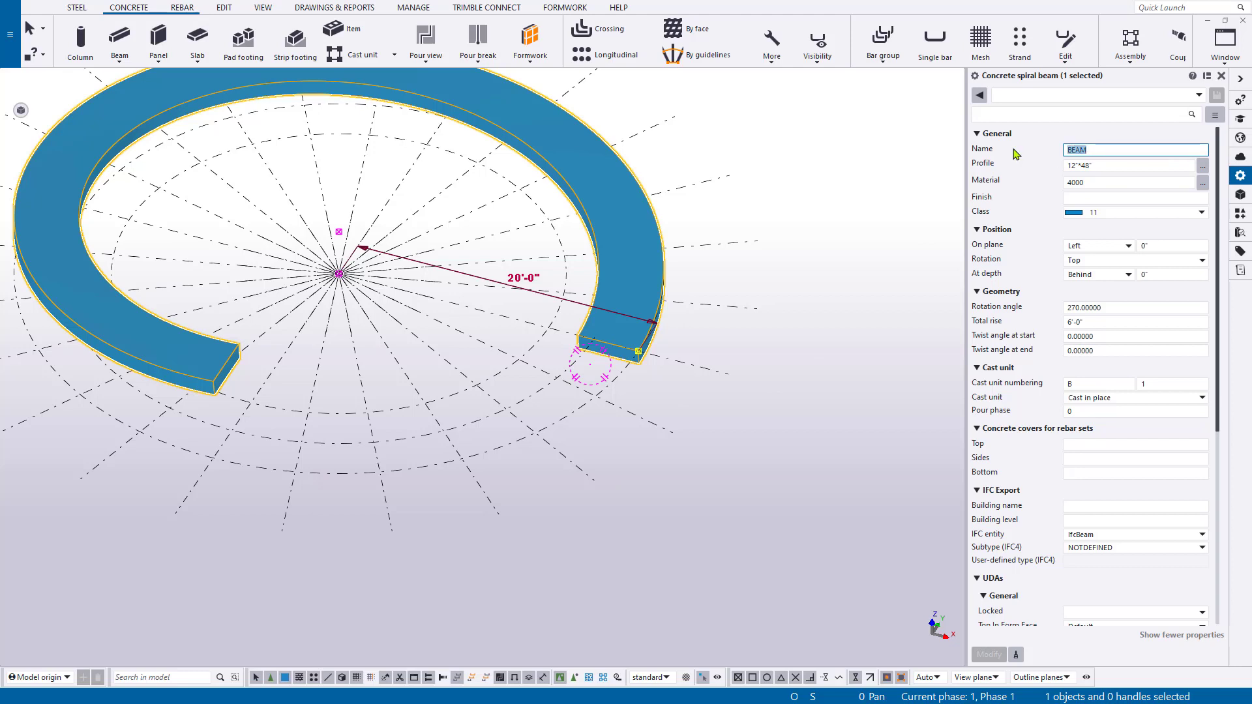
{"action": "type", "text": "RAMP"}
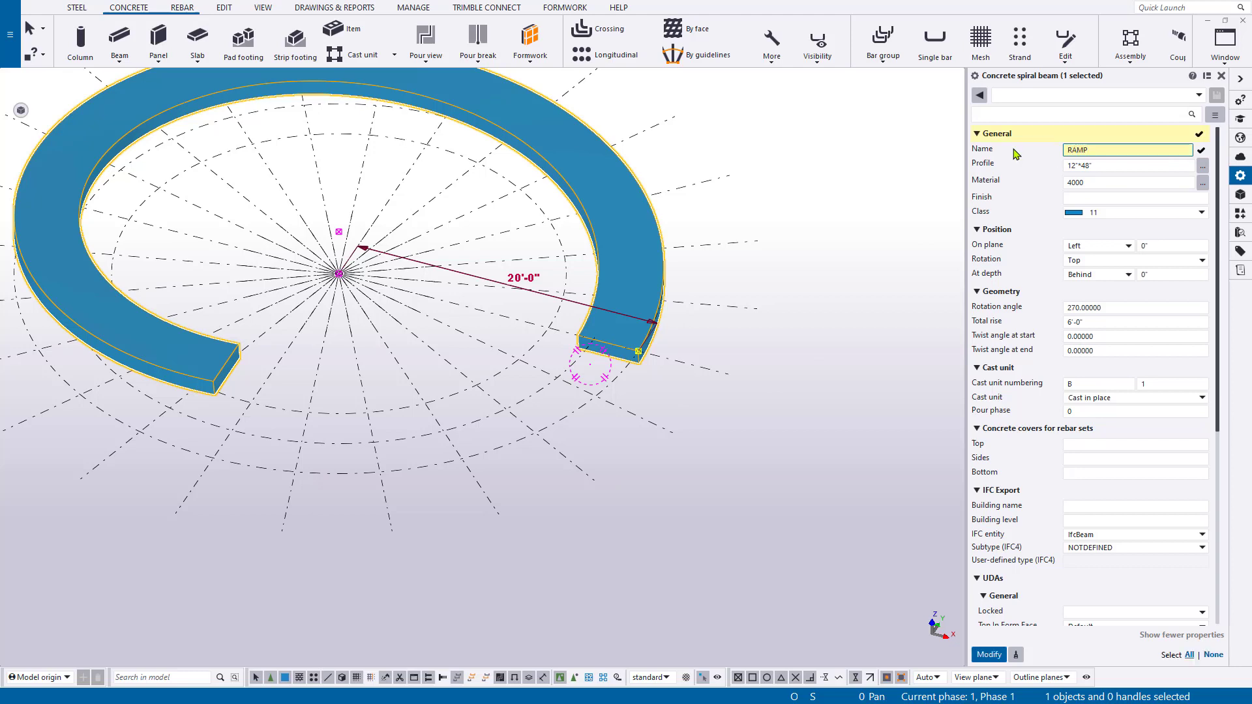
{"action": "left_click_drag", "start_coordinate": [1154, 168], "coordinate": [1029, 165]}
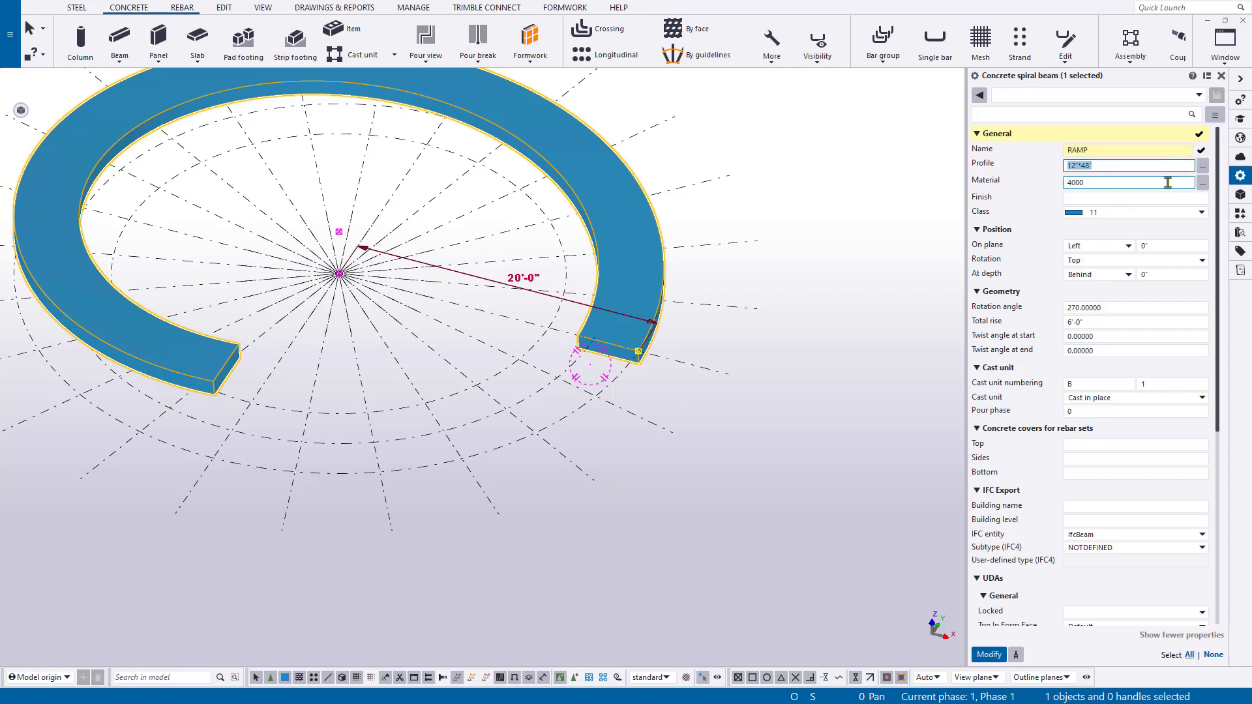
{"action": "key", "text": "BackSpace"}
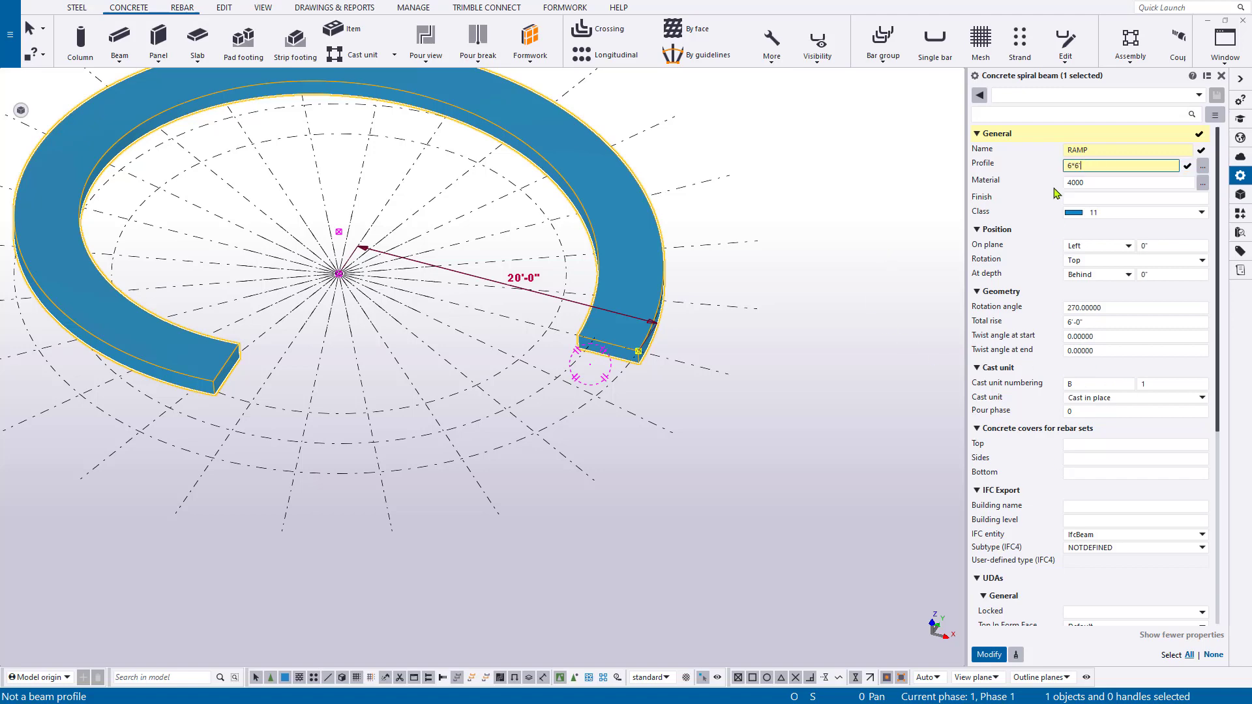
{"action": "type", "text": "6*6"}
{"action": "key", "text": "BackSpace"}
{"action": "type", "text": "72"}
{"action": "left_click", "coordinate": [989, 654]}
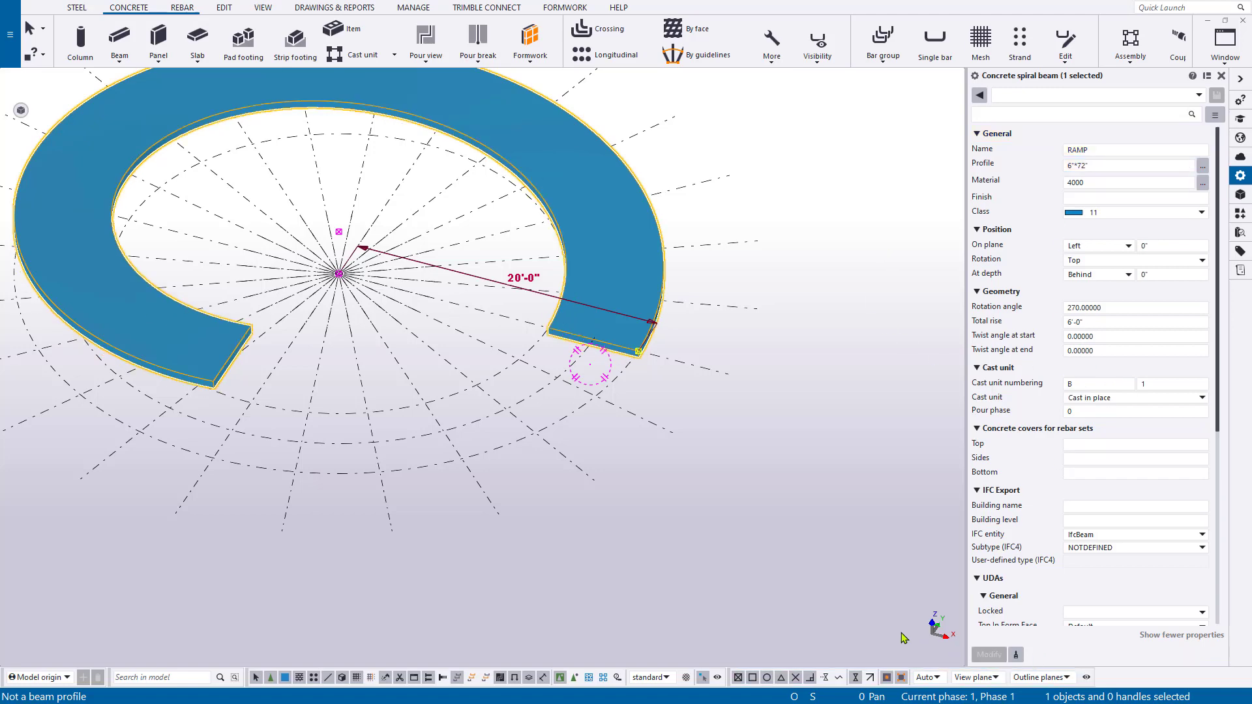
Examine the ramp's width and ends against the radial grid circles from plan and angled views.
{"action": "scroll", "coordinate": [494, 307], "scroll_direction": "up", "scroll_amount": 3}
{"action": "scroll", "coordinate": [596, 367], "scroll_direction": "up", "scroll_amount": 1}
{"action": "middle_click_drag", "start_coordinate": [605, 344], "coordinate": [687, 391], "text": "ctrl"}
{"action": "scroll", "coordinate": [741, 377], "scroll_direction": "down", "scroll_amount": 2}
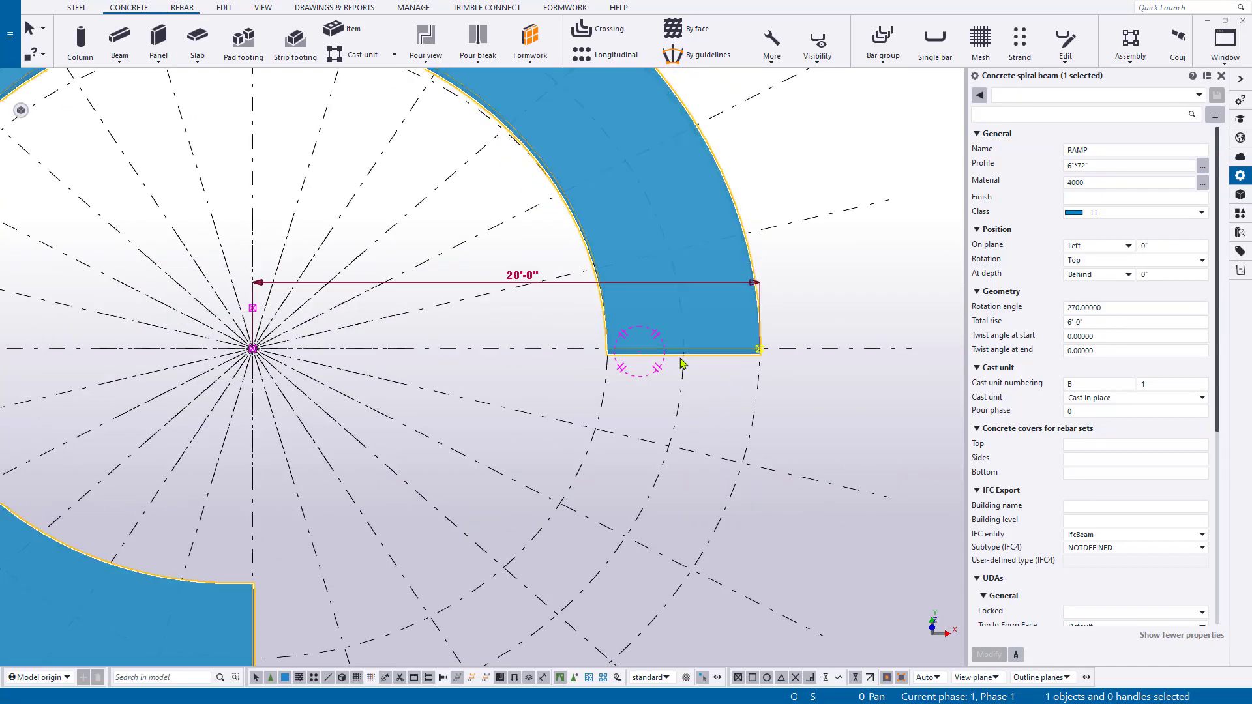
{"action": "scroll", "coordinate": [682, 363], "scroll_direction": "down", "scroll_amount": 3}
{"action": "middle_click_drag", "start_coordinate": [694, 341], "coordinate": [621, 357], "text": "ctrl"}
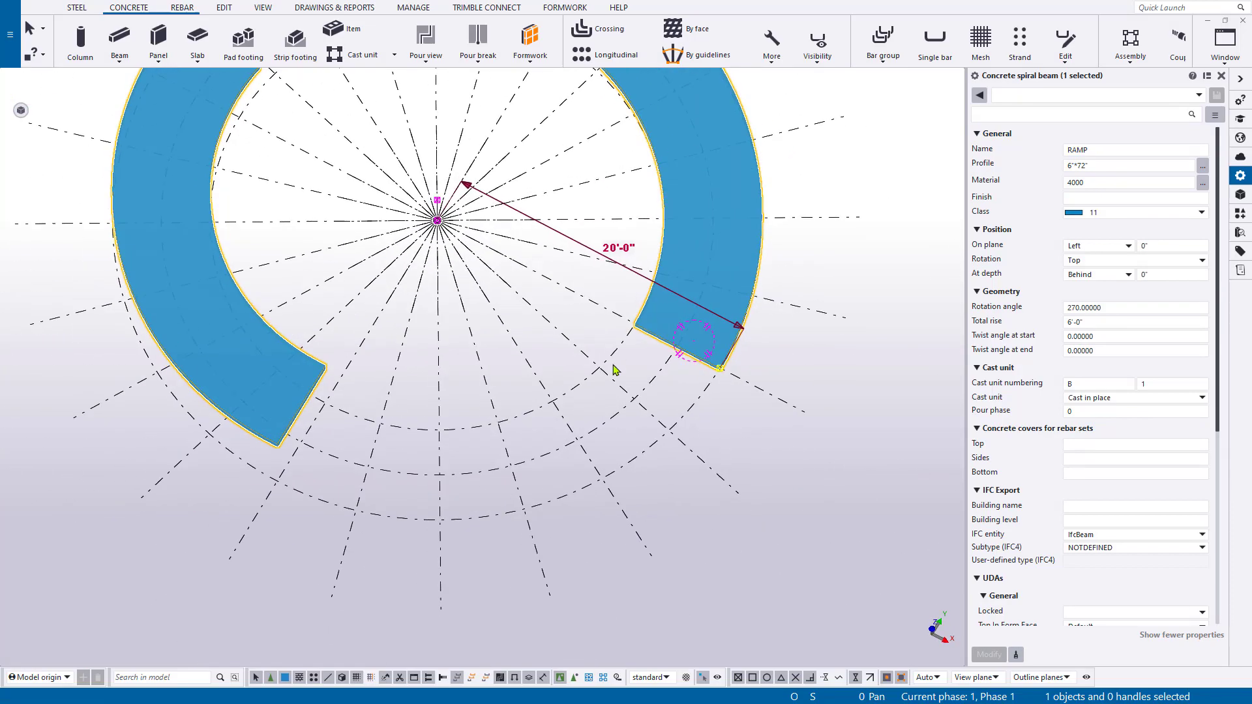
{"action": "key", "text": "ctrl+p"}
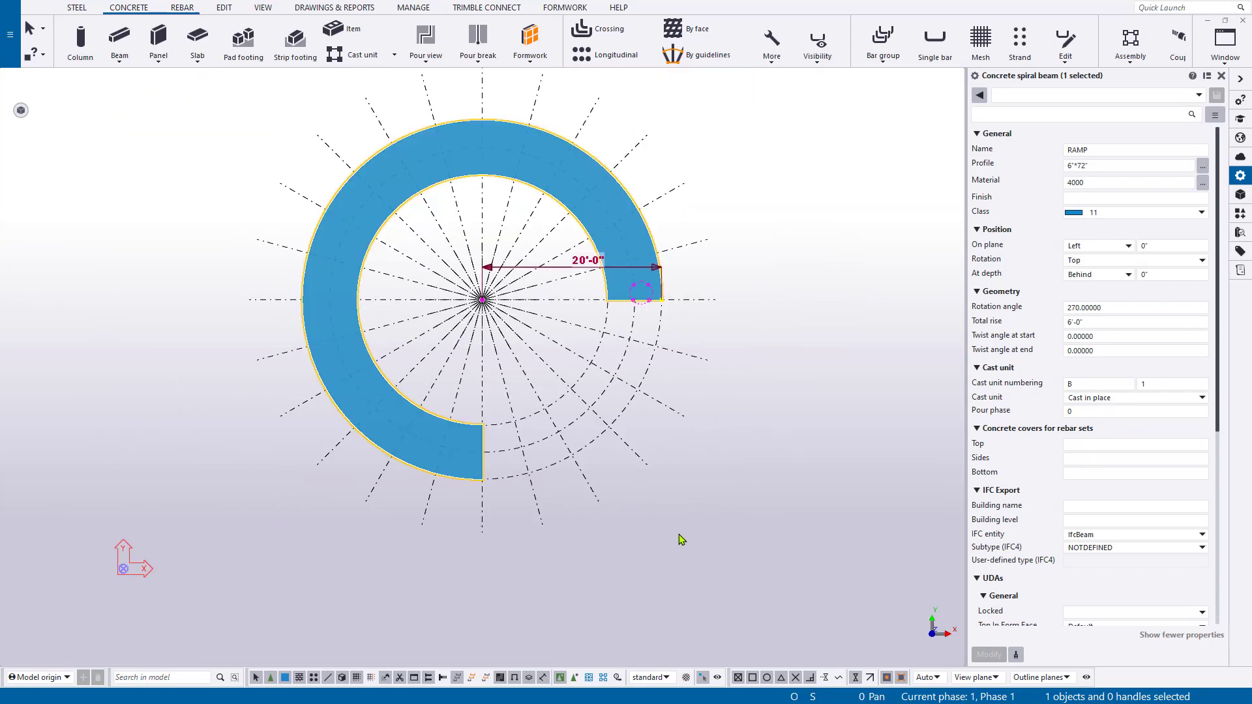
{"action": "scroll", "coordinate": [737, 383], "scroll_direction": "up", "scroll_amount": 1}
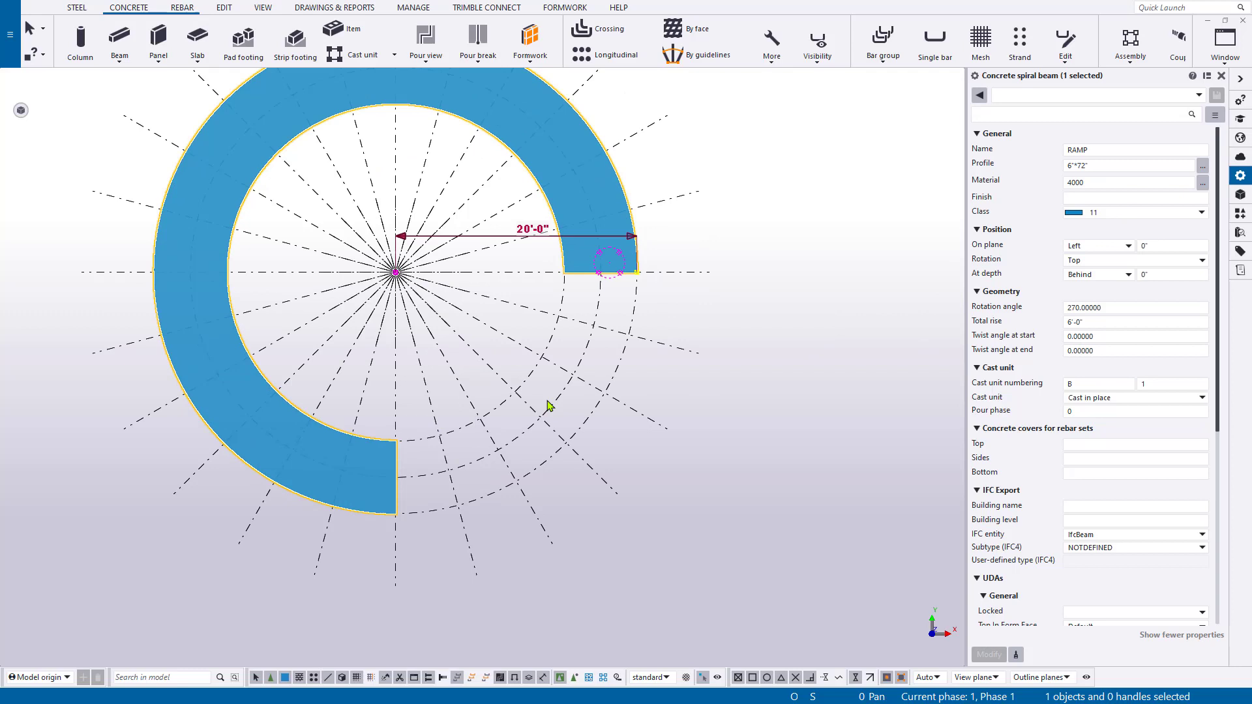
{"action": "middle_click_drag", "start_coordinate": [548, 405], "coordinate": [646, 461]}
Try the ramp's on-plane position at Right and restore it to Left.
{"action": "left_click", "coordinate": [1115, 246]}
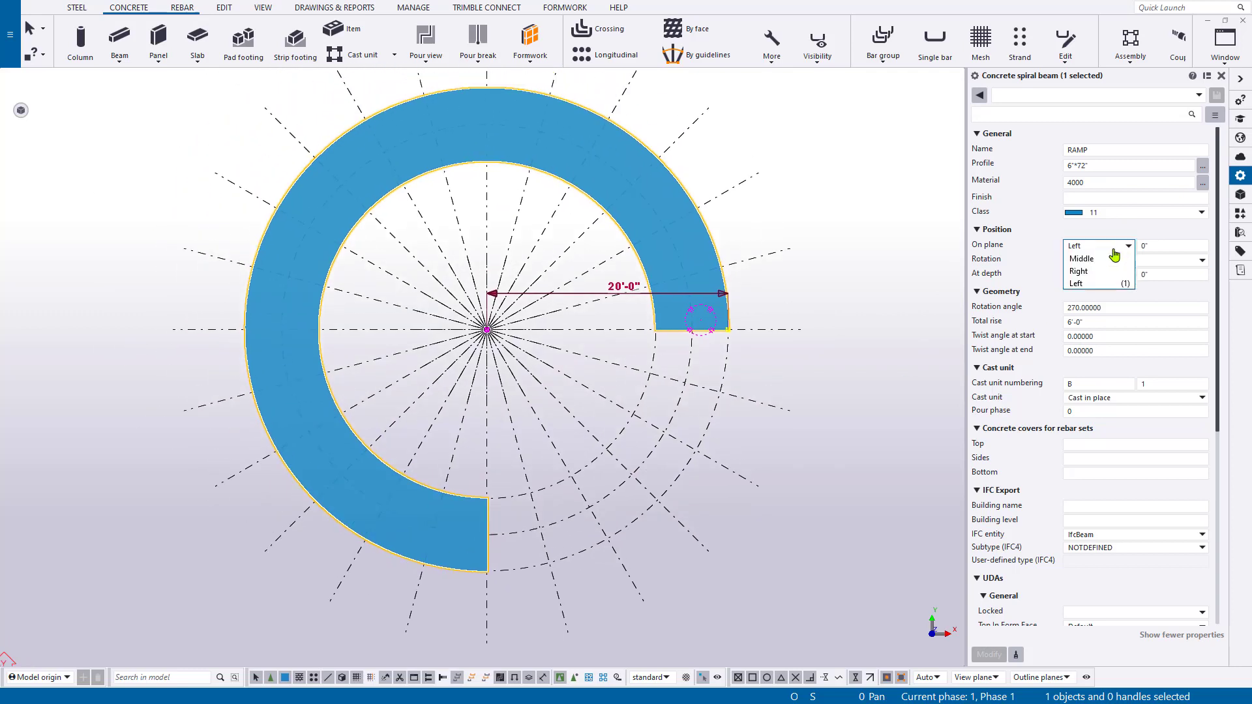
{"action": "left_click", "coordinate": [1079, 271]}
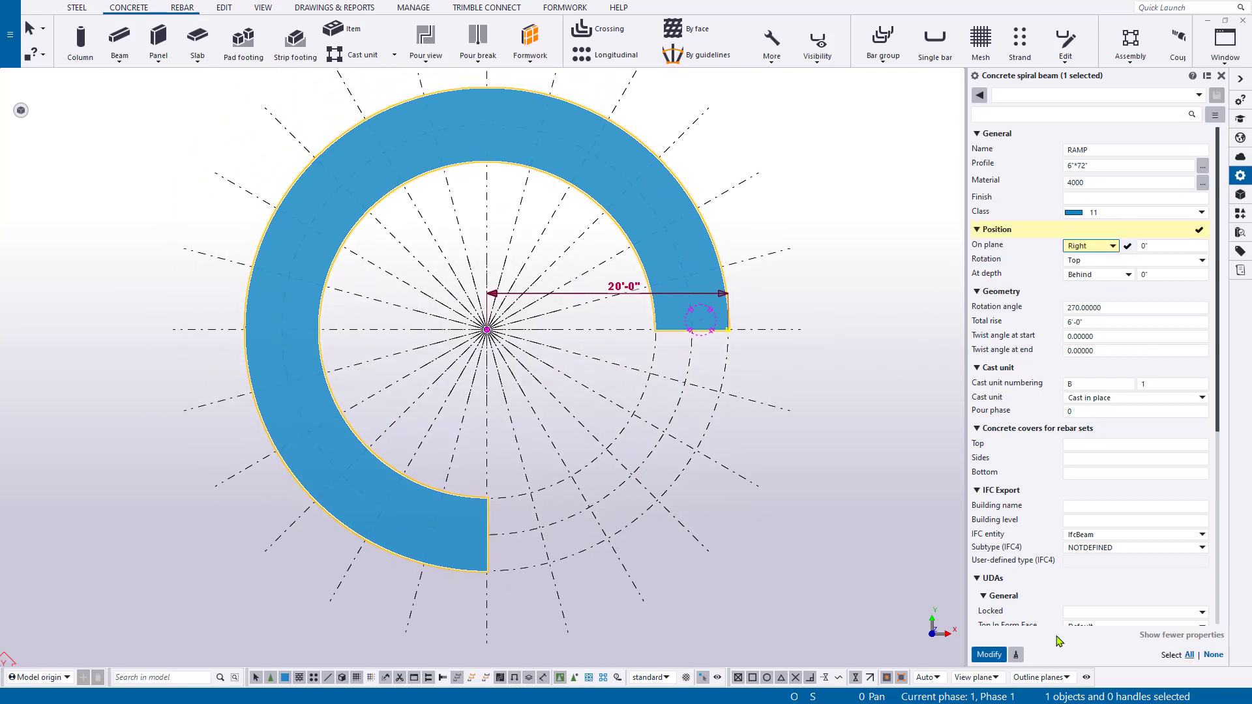
{"action": "left_click", "coordinate": [989, 655]}
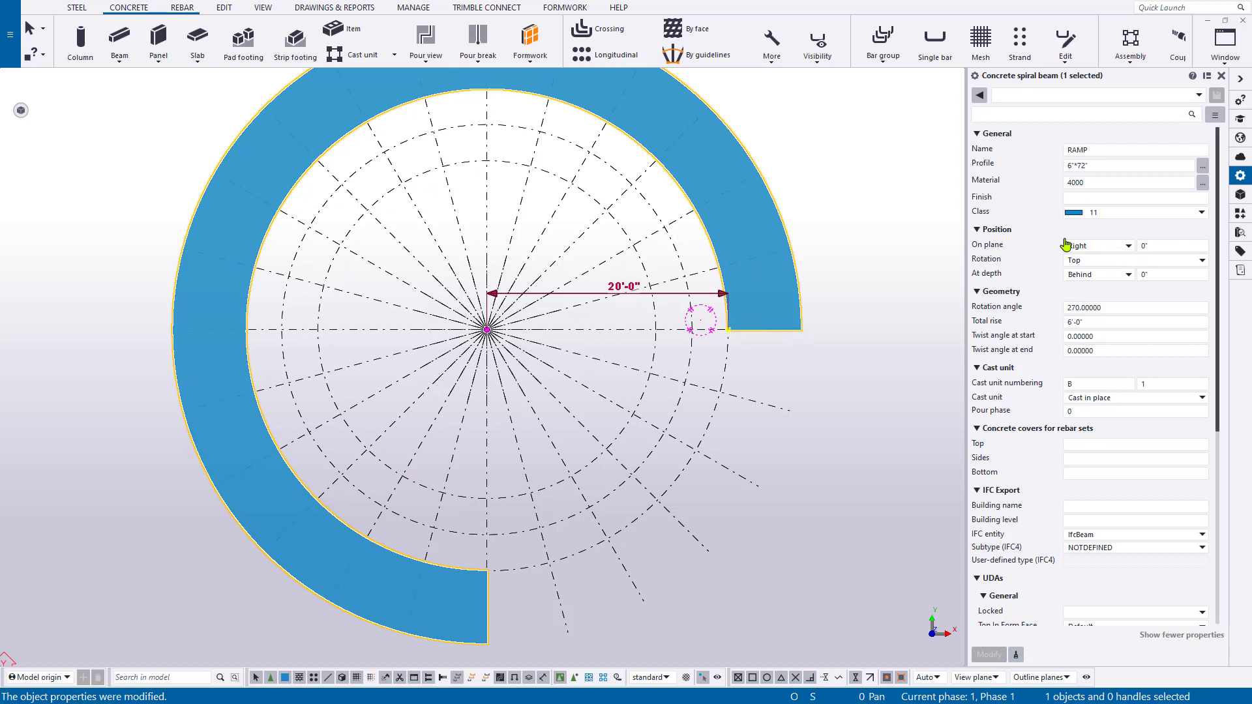
{"action": "left_click", "coordinate": [1094, 254]}
{"action": "left_click", "coordinate": [1091, 287]}
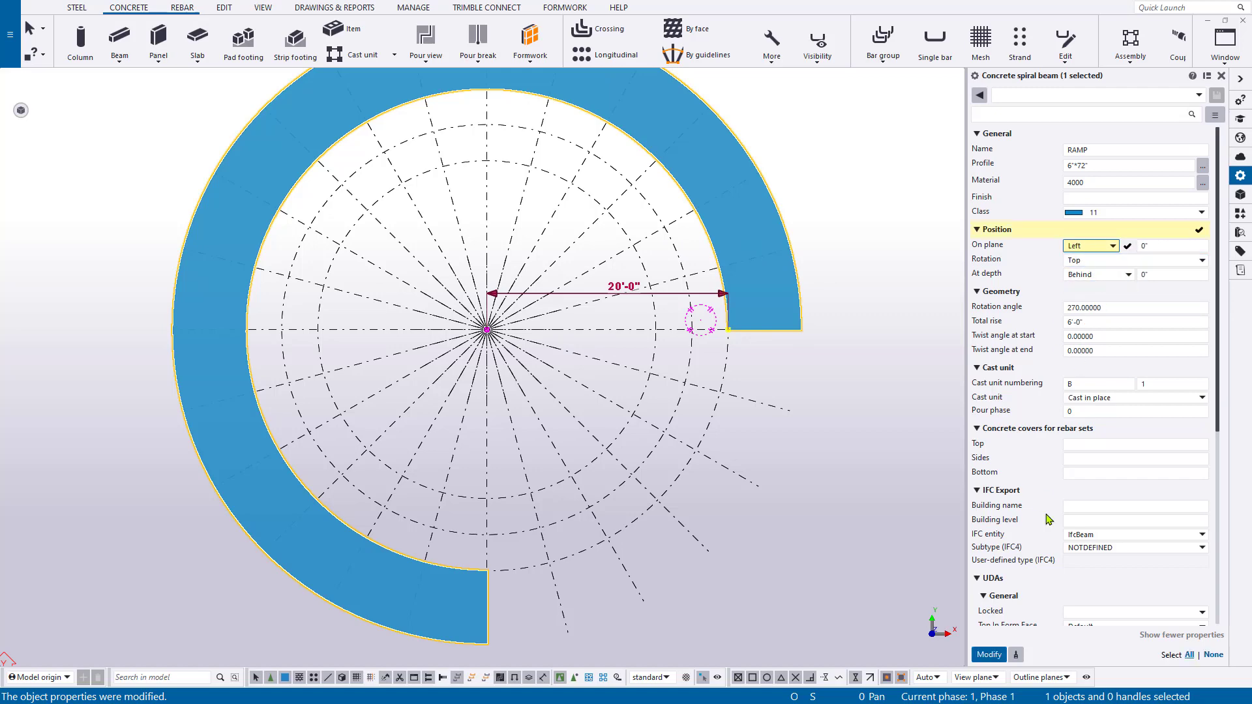
{"action": "left_click", "coordinate": [998, 660]}
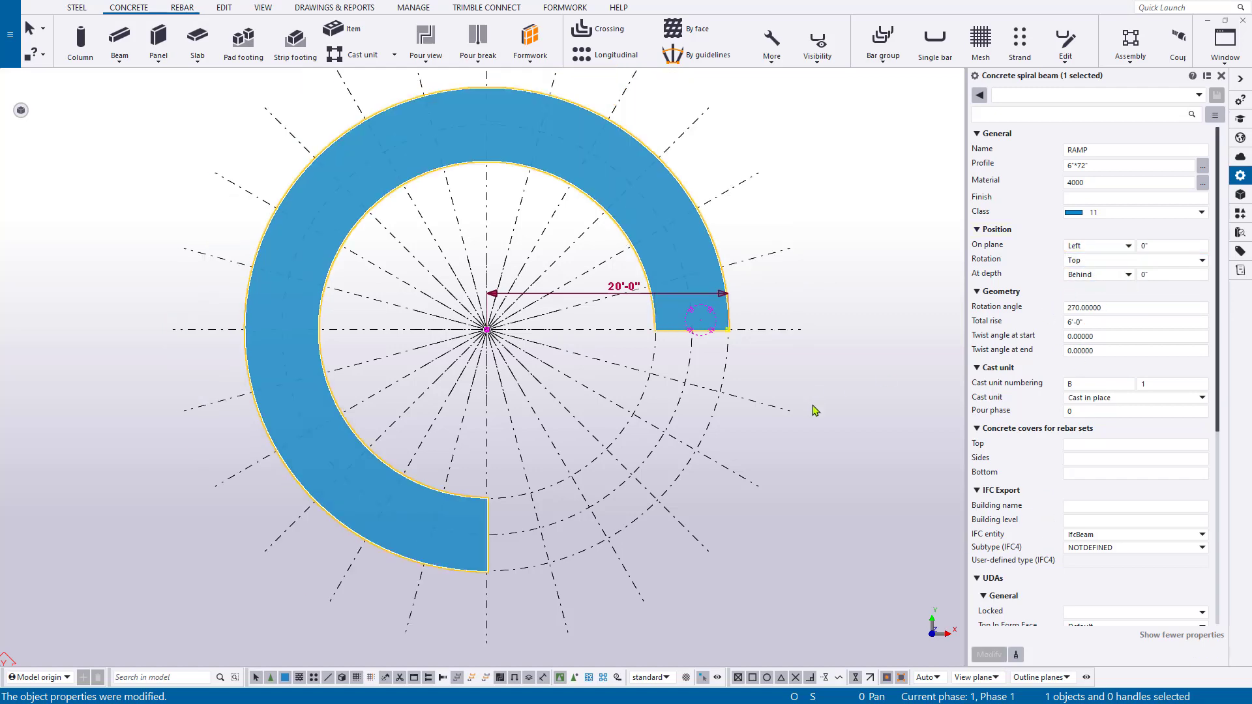
Set the ramp's rotation position to Back and inspect its orientation from an angled 3D view.
{"action": "key", "text": "ctrl+p"}
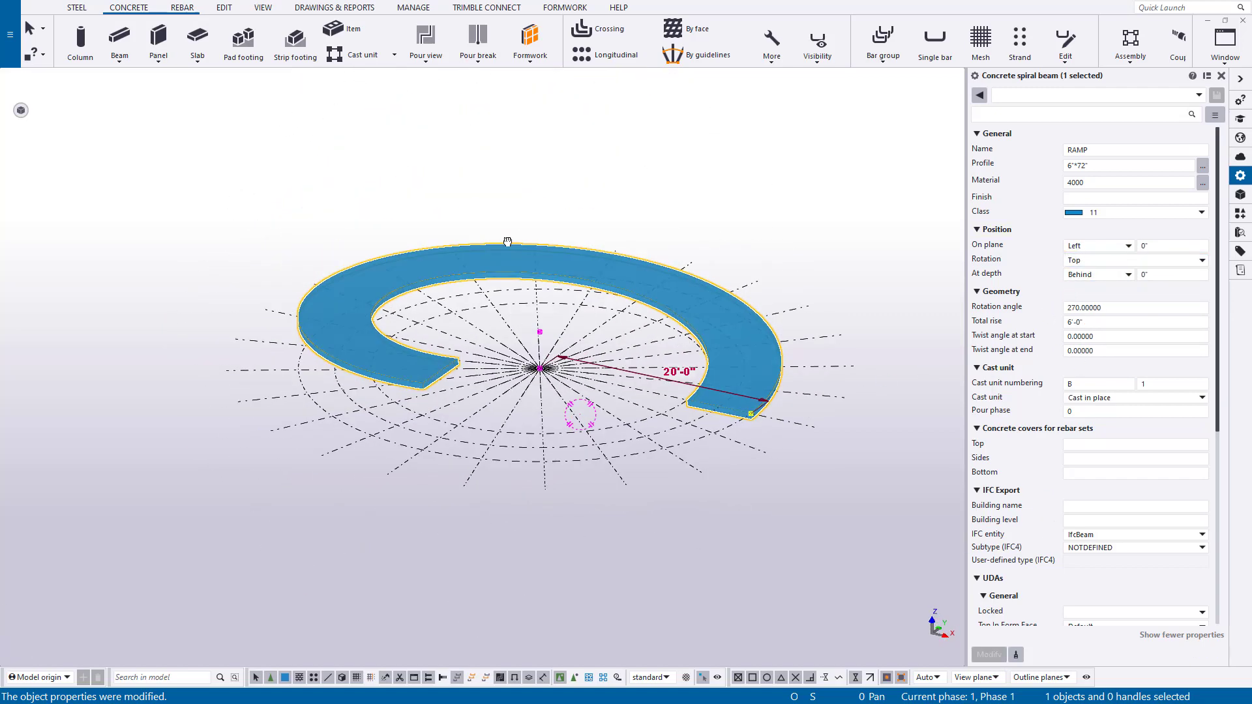
{"action": "left_click", "coordinate": [1138, 261]}
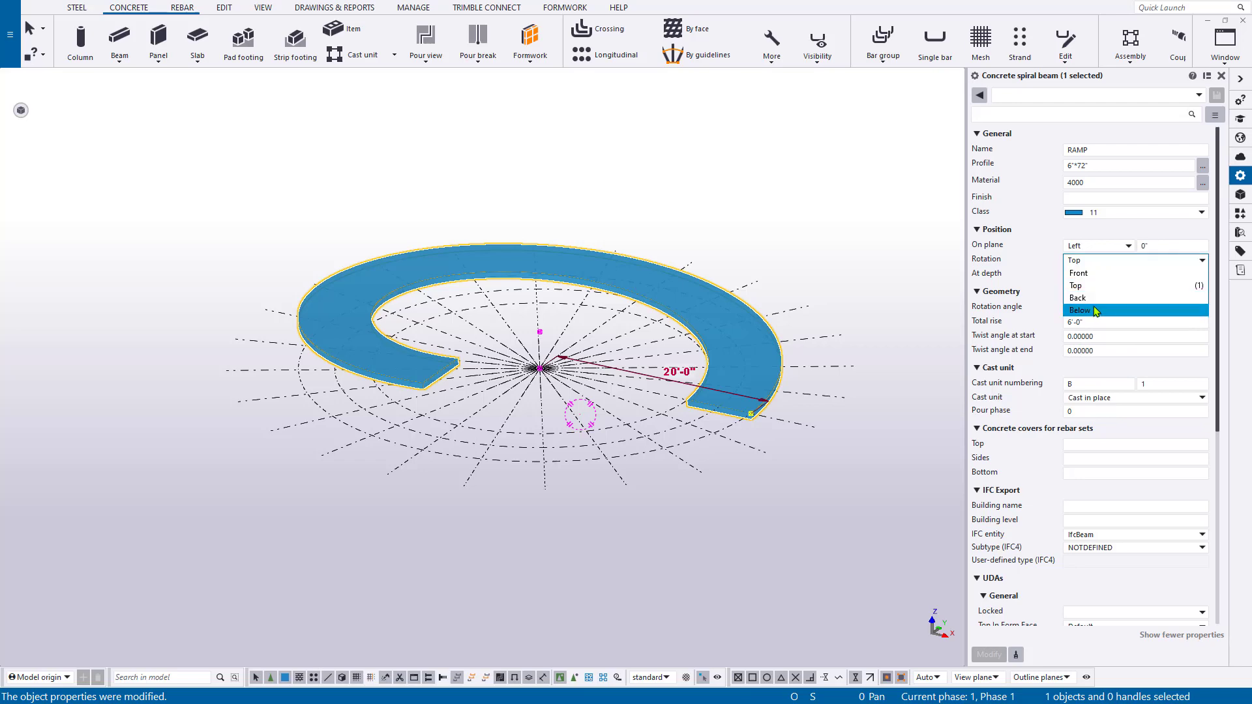
{"action": "left_click", "coordinate": [1103, 298]}
{"action": "left_click", "coordinate": [990, 655]}
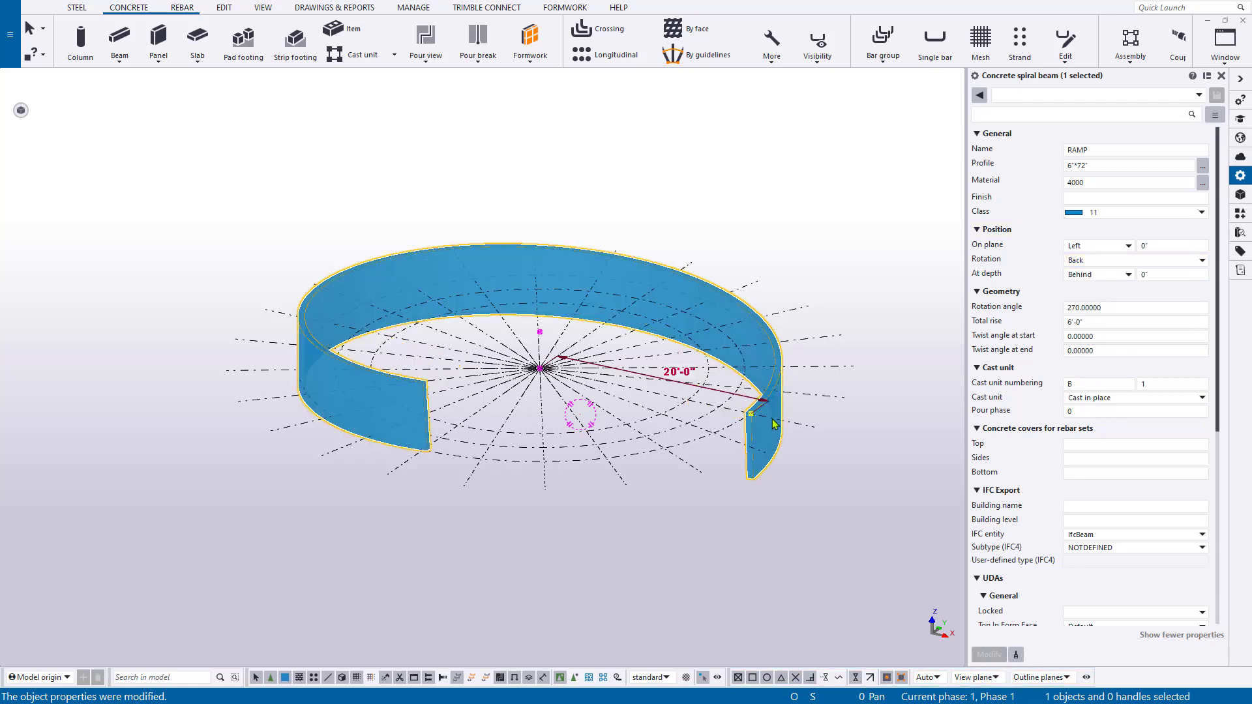
{"action": "middle_click_drag", "start_coordinate": [772, 421], "coordinate": [828, 463], "text": "ctrl"}
{"action": "scroll", "coordinate": [652, 293], "scroll_direction": "up", "scroll_amount": 1}
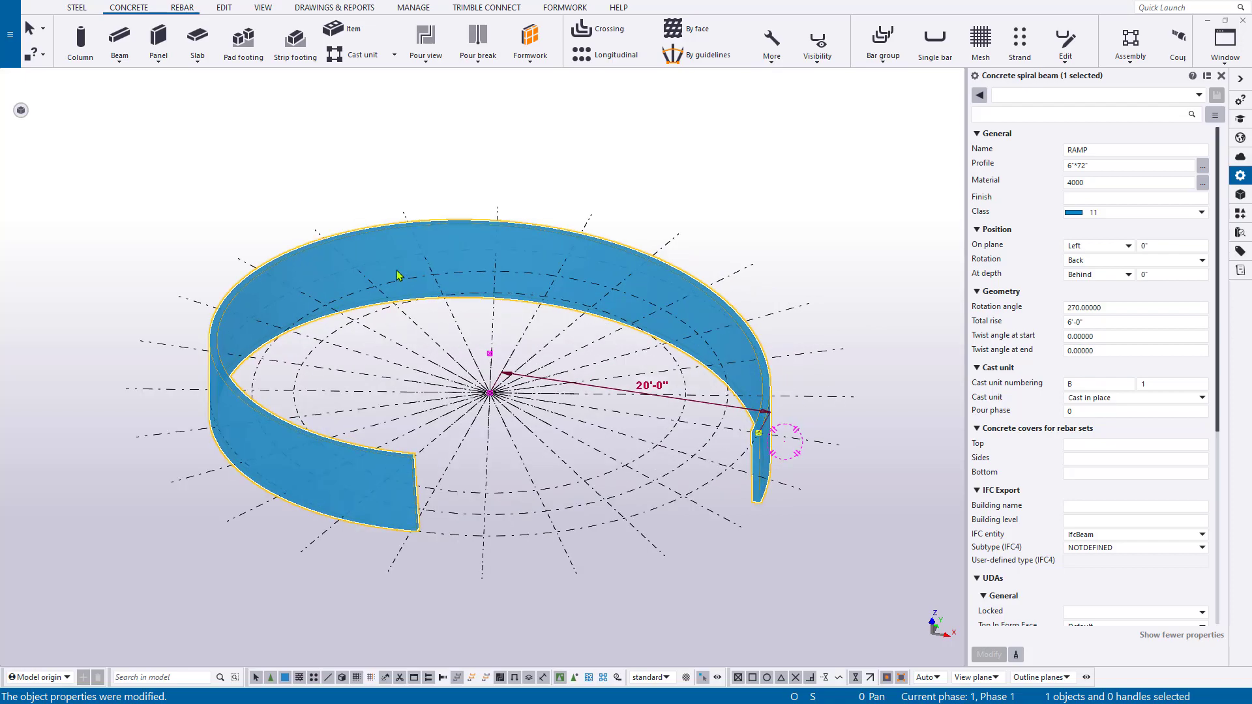
{"action": "mouse_move", "coordinate": [630, 310]}
{"action": "middle_mouse_down", "text": "ctrl"}
{"action": "mouse_move", "coordinate": [509, 314]}
{"action": "mouse_move", "coordinate": [608, 319]}
{"action": "middle_mouse_up", "text": "ctrl"}
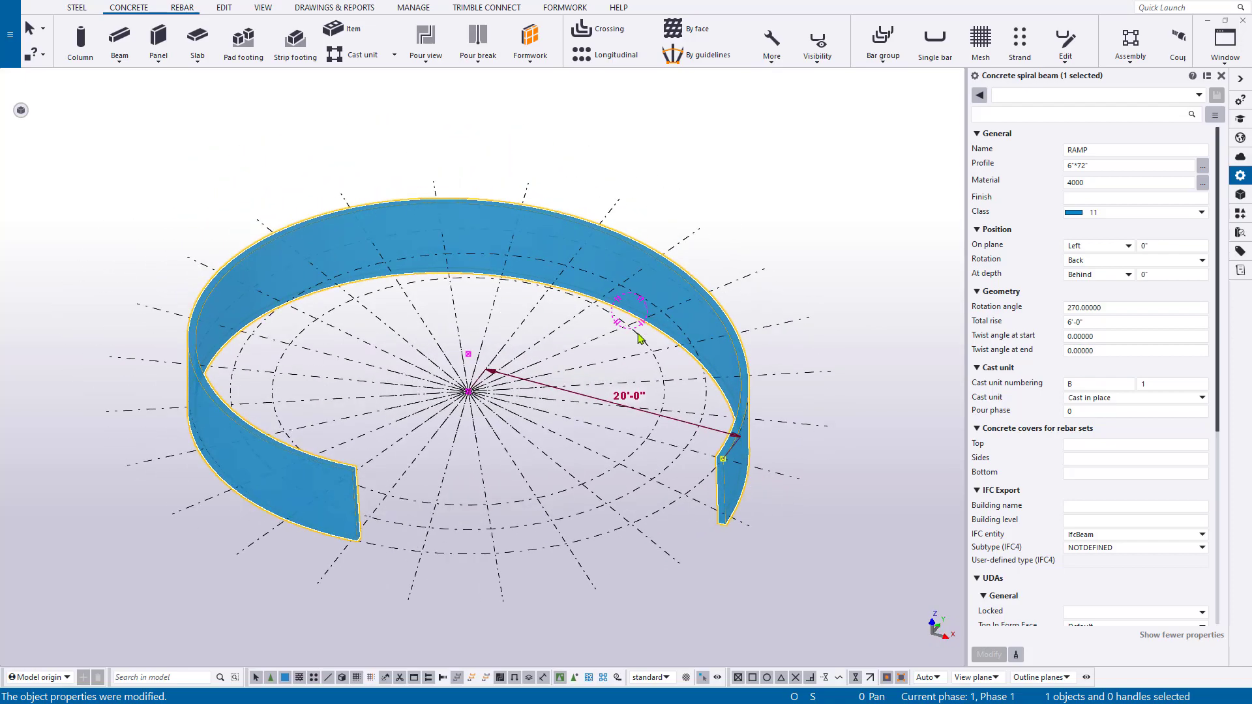
{"action": "scroll", "coordinate": [734, 477], "scroll_direction": "up", "scroll_amount": 3}
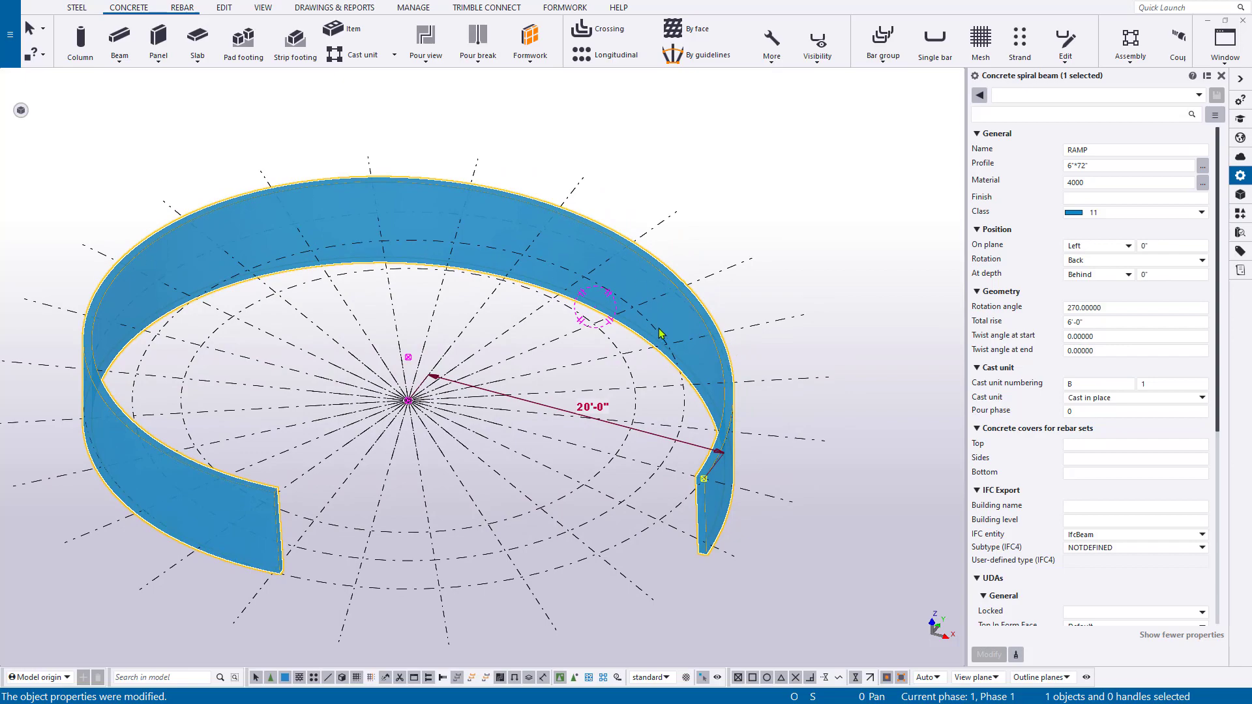
{"action": "middle_click_drag", "start_coordinate": [660, 334], "coordinate": [690, 283], "text": "ctrl"}
{"action": "middle_click_drag", "start_coordinate": [690, 349], "coordinate": [729, 347], "text": "ctrl"}
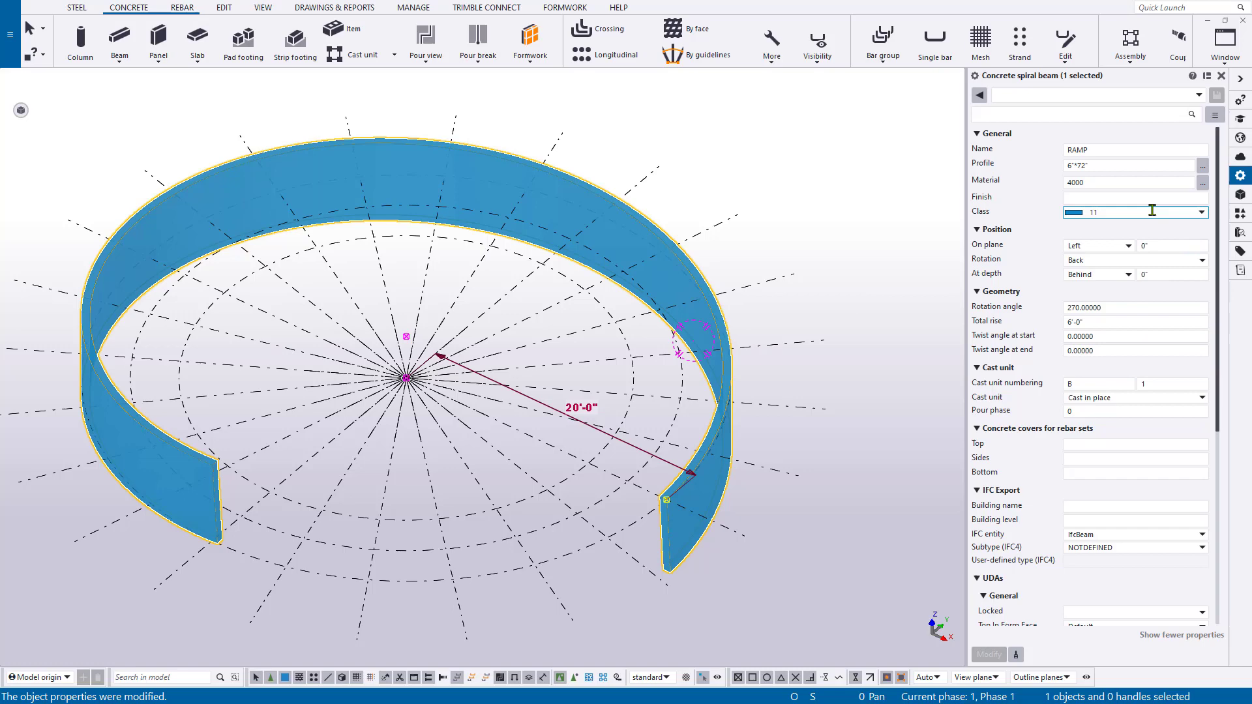
Return the ramp's rotation position to Top and check it from a lower 3D angle.
{"action": "left_click", "coordinate": [1109, 261]}
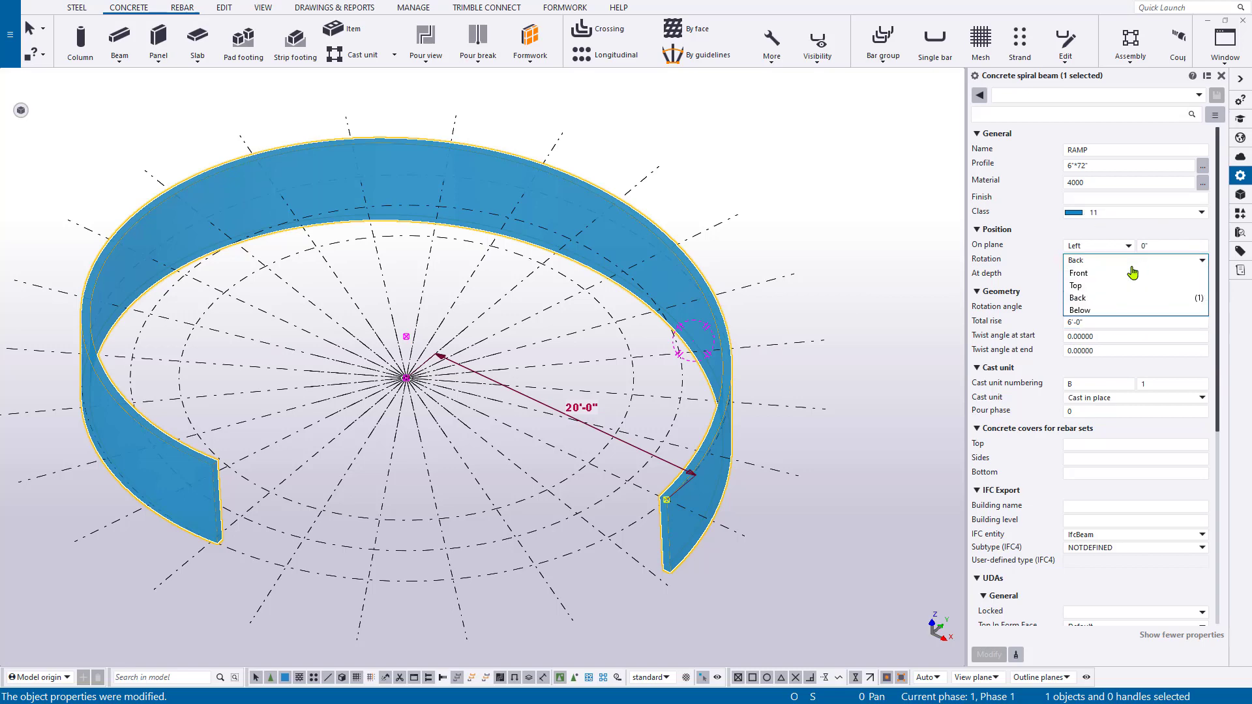
{"action": "left_click", "coordinate": [1103, 288]}
{"action": "left_click", "coordinate": [992, 654]}
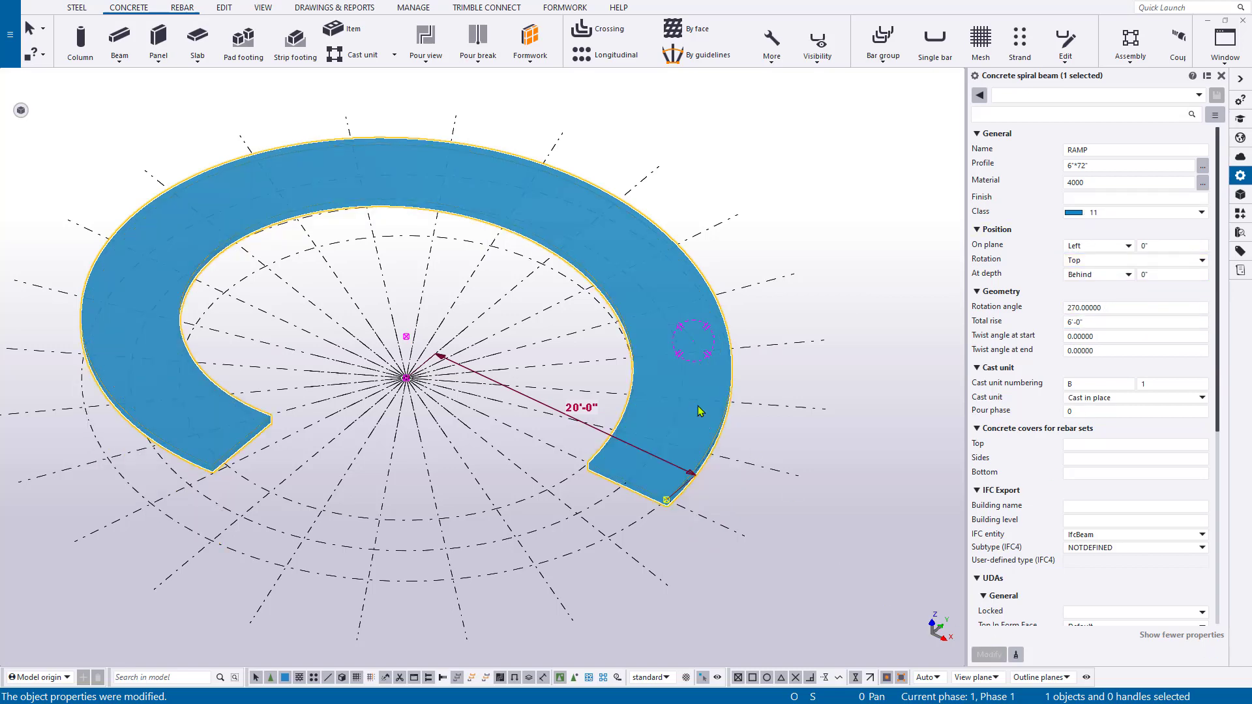
{"action": "left_click", "coordinate": [636, 432]}
{"action": "middle_click_drag", "start_coordinate": [636, 432], "coordinate": [690, 354], "text": "ctrl"}
{"action": "left_click", "coordinate": [733, 300]}
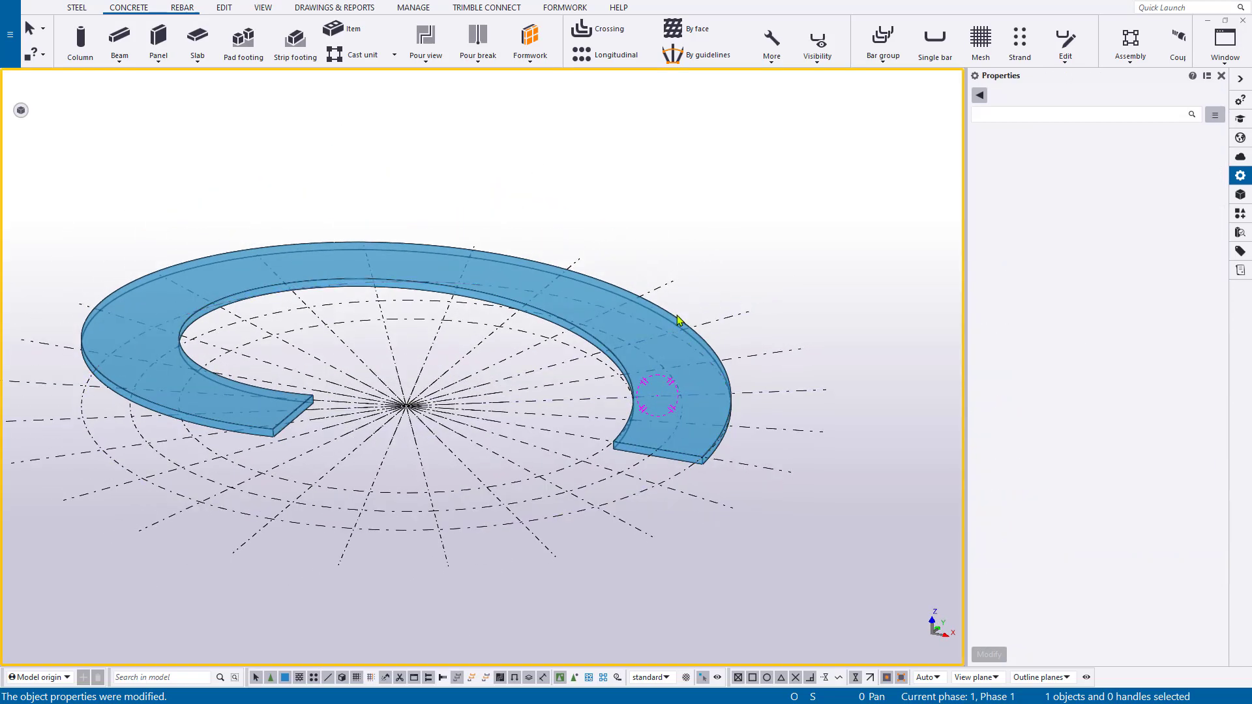
Reselect the ramp and set its rotation angle to 15 degrees.
{"action": "left_click", "coordinate": [679, 321]}
{"action": "key", "text": "ctrl+p"}
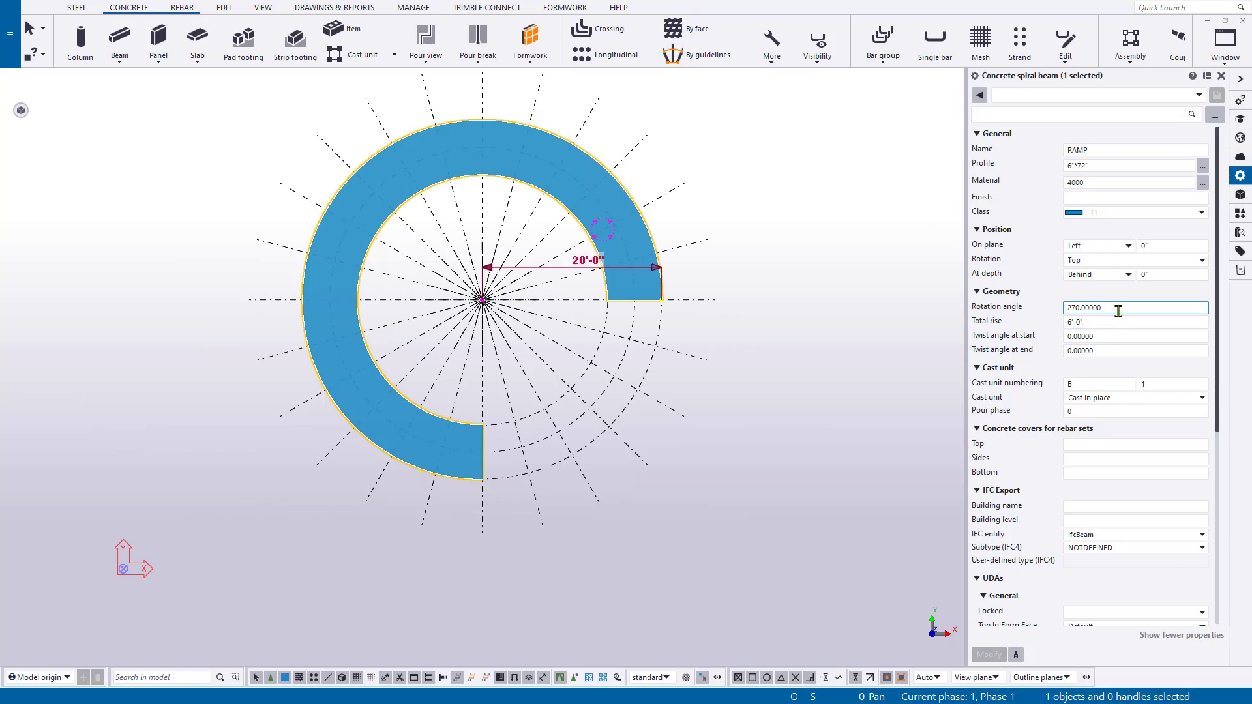
{"action": "left_click_drag", "start_coordinate": [1118, 309], "coordinate": [953, 318]}
{"action": "scroll", "coordinate": [505, 344], "scroll_direction": "up", "scroll_amount": 3}
{"action": "middle_click_drag", "start_coordinate": [505, 344], "coordinate": [420, 185], "text": "ctrl"}
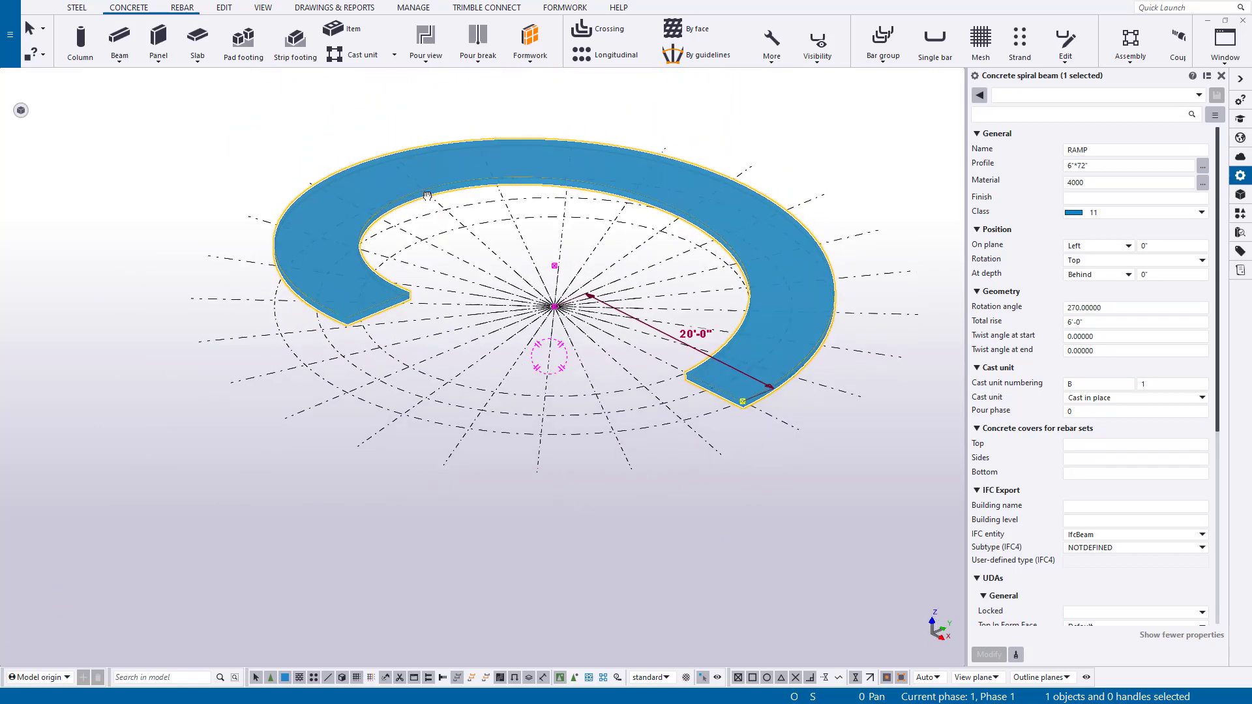
{"action": "left_click_drag", "start_coordinate": [1114, 309], "coordinate": [1016, 291]}
{"action": "type", "text": "15"}
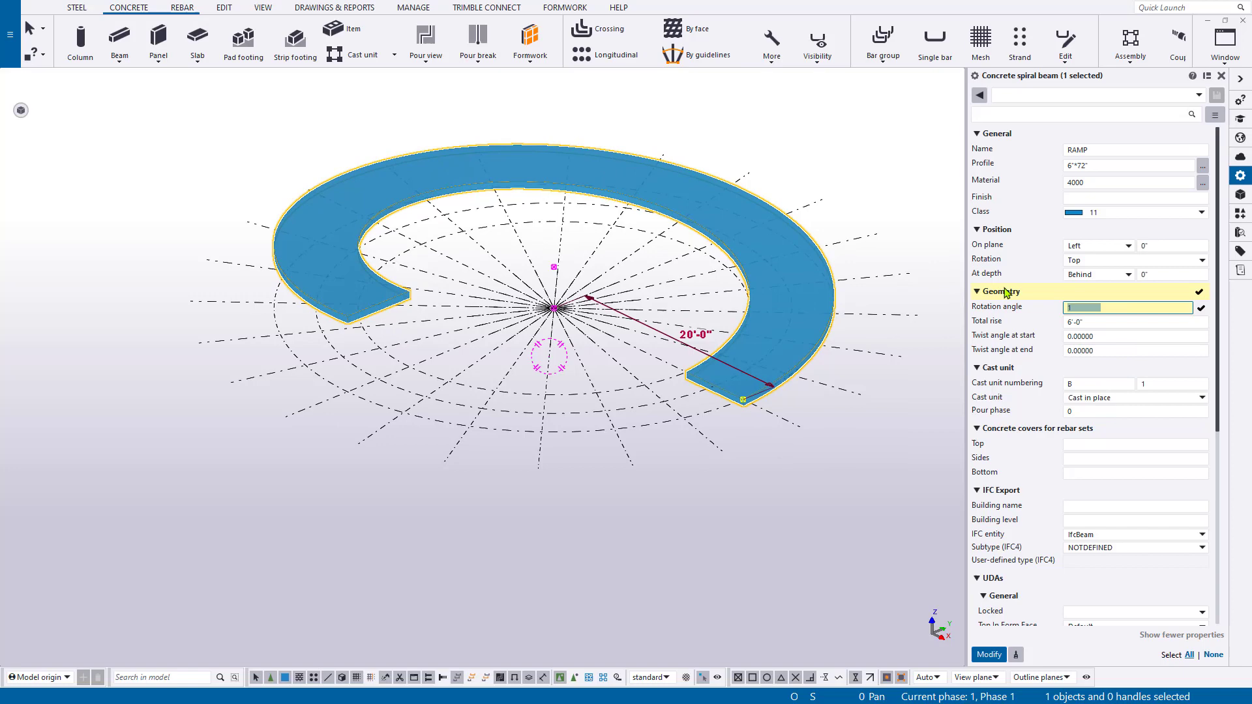
{"action": "key", "text": "Return"}
Set the ramp's rotation angle to 360 degrees for one full turn.
{"action": "middle_click_drag", "start_coordinate": [755, 320], "coordinate": [649, 285], "text": "ctrl"}
{"action": "left_click", "coordinate": [1101, 308]}
{"action": "double_click", "coordinate": [1101, 308]}
{"action": "type", "text": "360"}
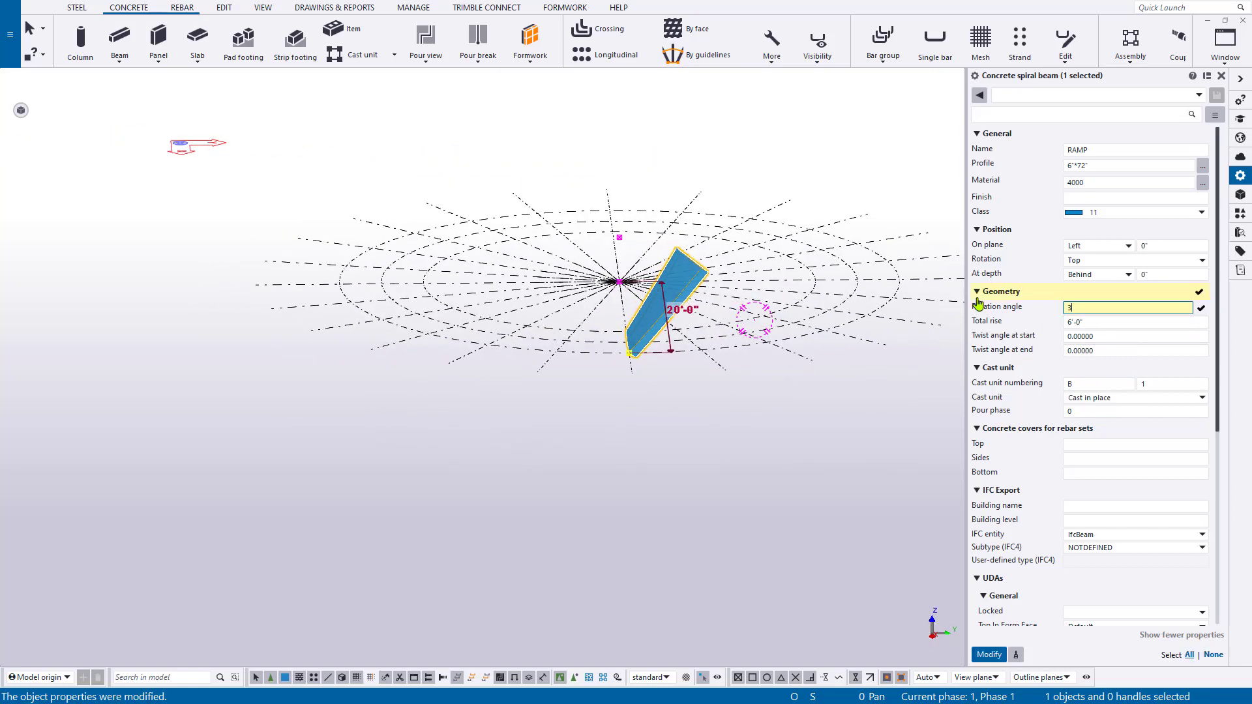
{"action": "key", "text": "Return"}
Set the ramp's rotation angle to 1080 degrees for three full turns and inspect it from the side.
{"action": "double_click", "coordinate": [1101, 308]}
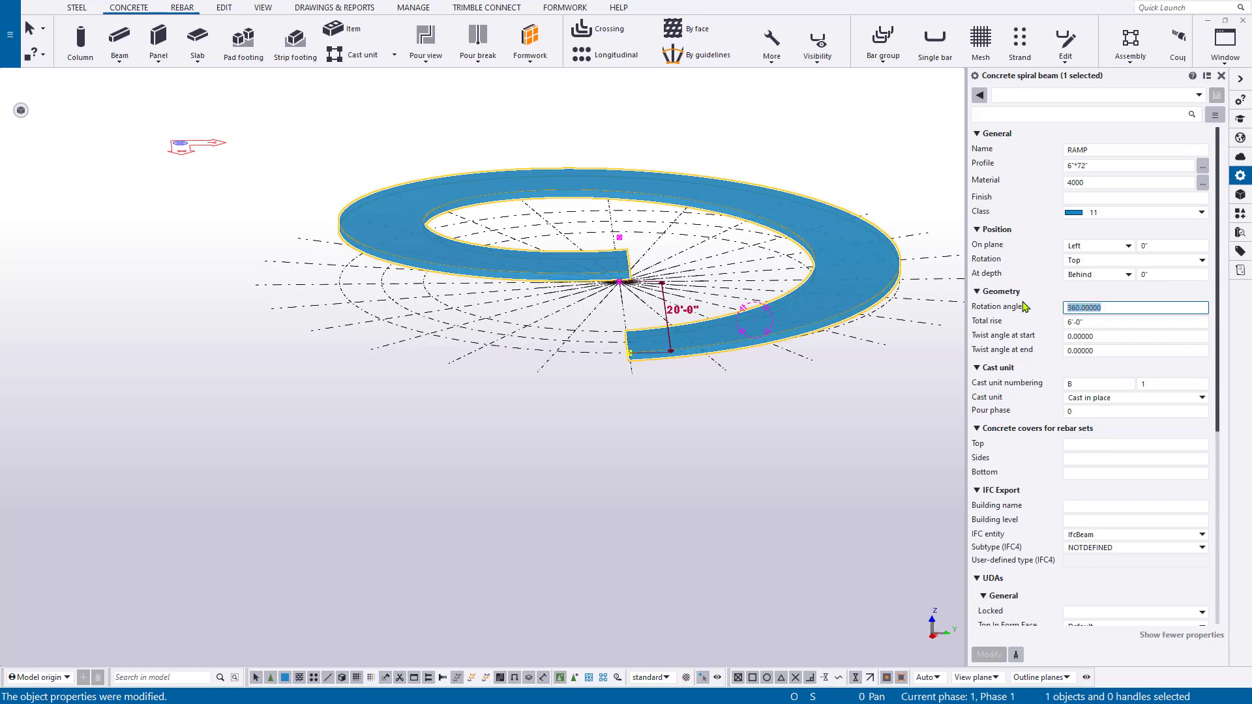
{"action": "type", "text": "180"}
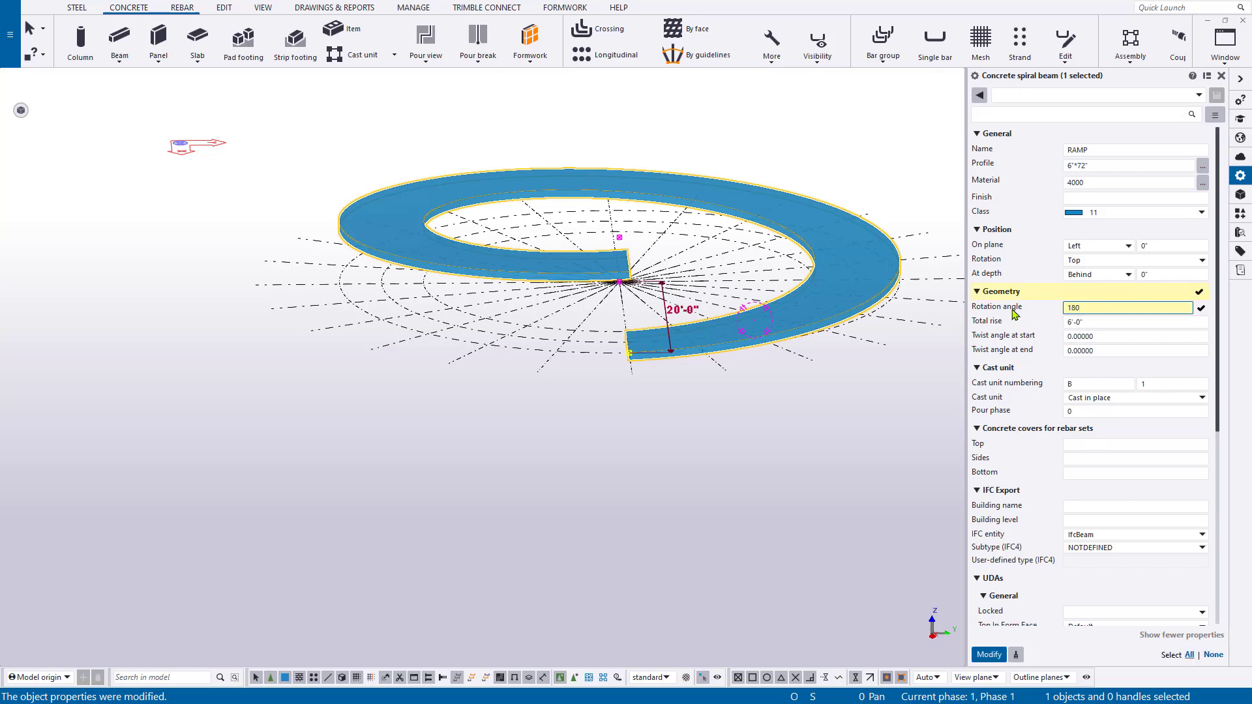
{"action": "type", "text": "80"}
{"action": "key", "text": "Return"}
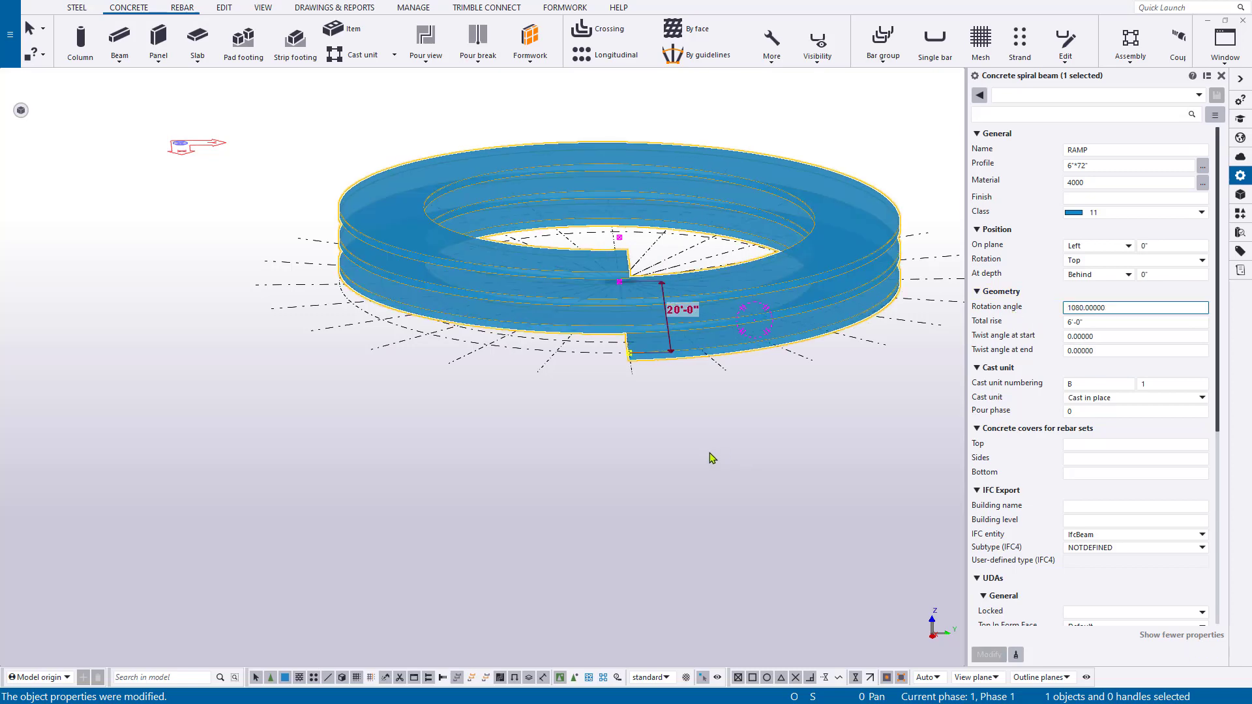
{"action": "left_click", "coordinate": [709, 446]}
{"action": "scroll", "coordinate": [594, 342], "scroll_direction": "up", "scroll_amount": 3}
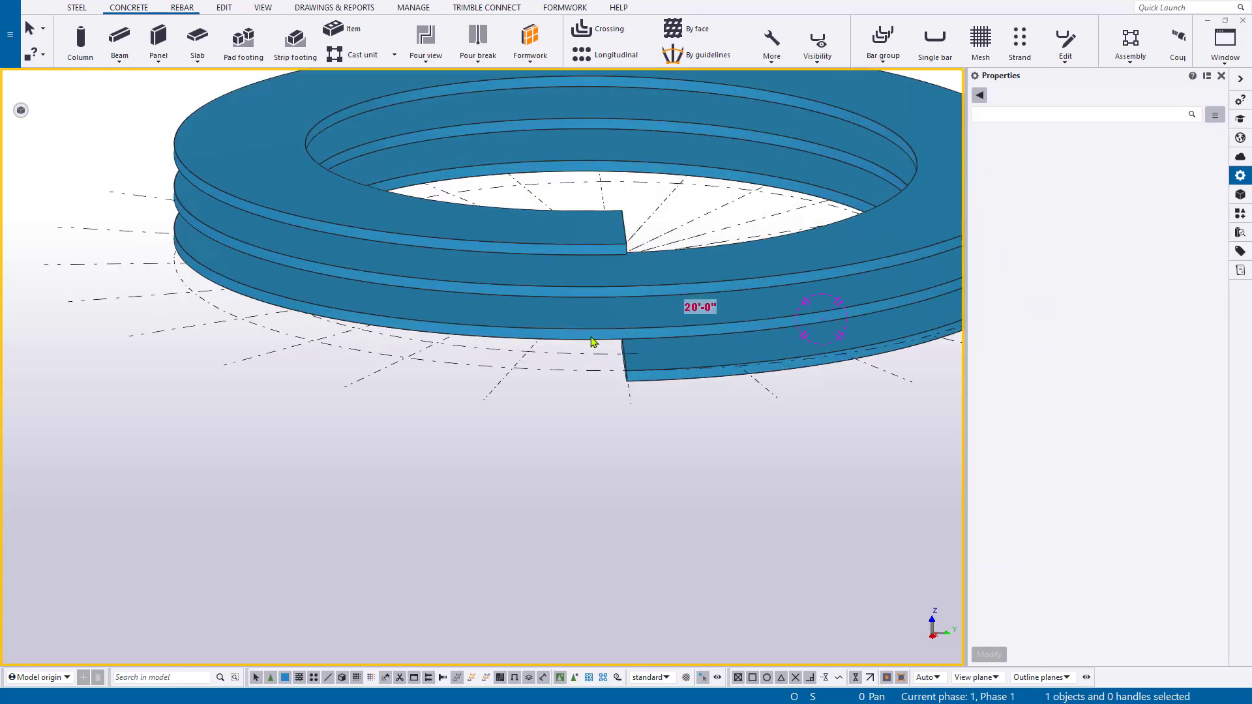
{"action": "middle_click_drag", "start_coordinate": [592, 331], "coordinate": [646, 309], "text": "ctrl"}
{"action": "scroll", "coordinate": [489, 337], "scroll_direction": "down", "scroll_amount": 3}
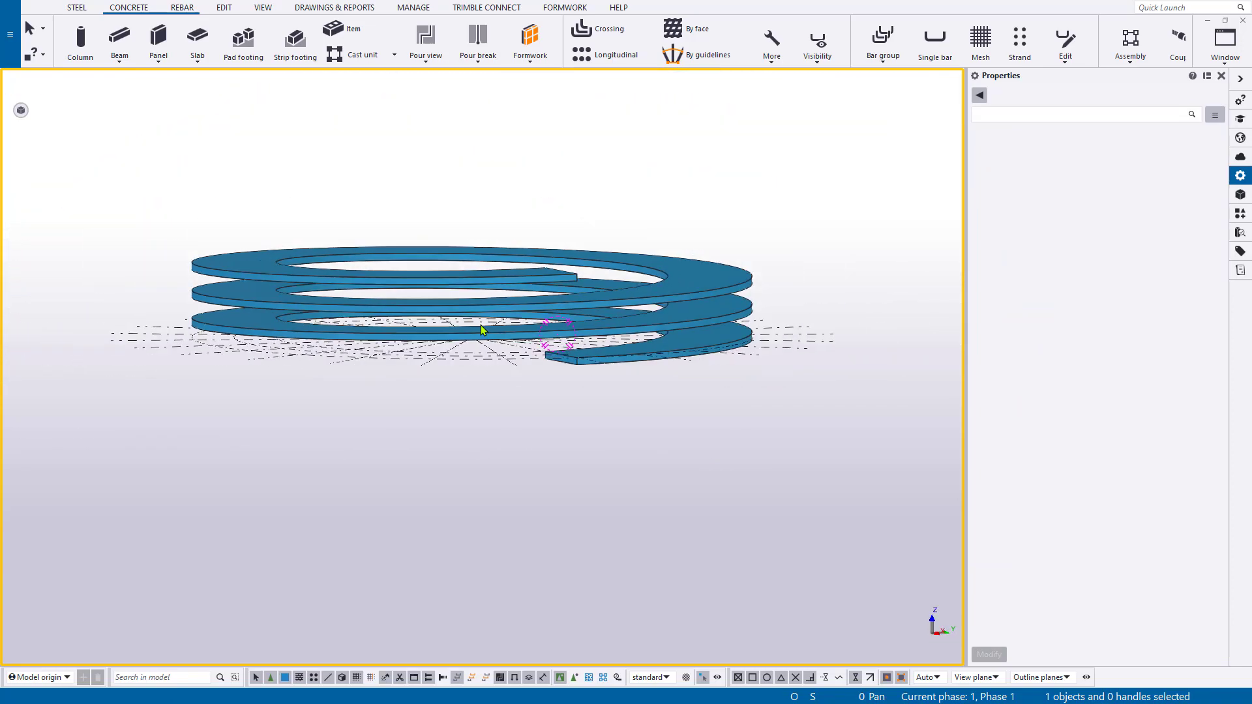
Set the three-turn ramp's total rise to 20'-0" and inspect the spiral from raised and low side angles.
{"action": "left_click", "coordinate": [555, 290]}
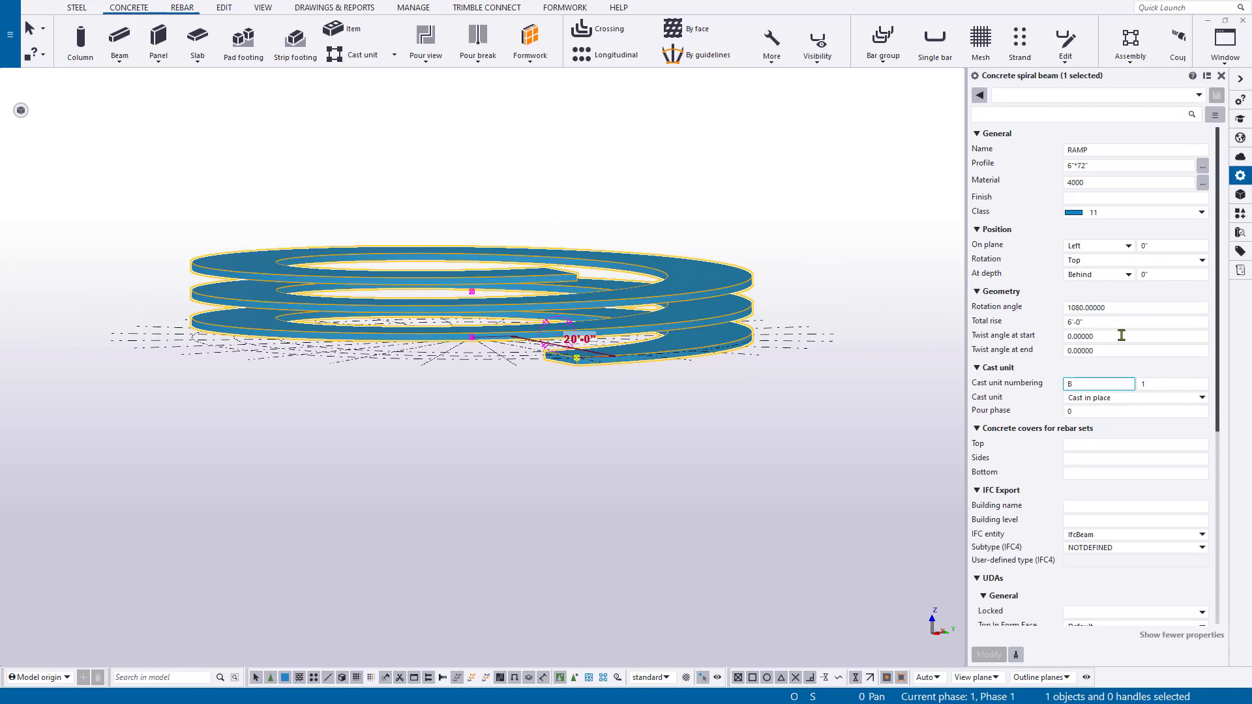
{"action": "left_click_drag", "start_coordinate": [1118, 309], "coordinate": [1043, 320]}
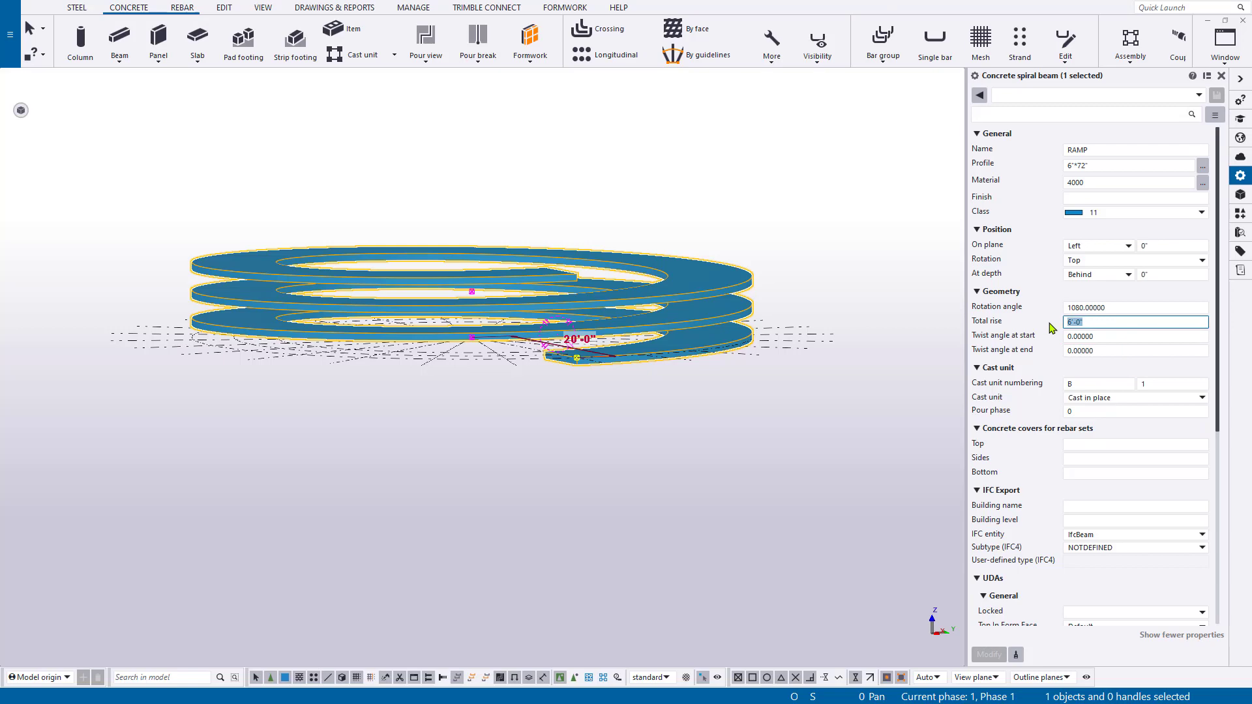
{"action": "type", "text": "20"}
{"action": "key", "text": "Return"}
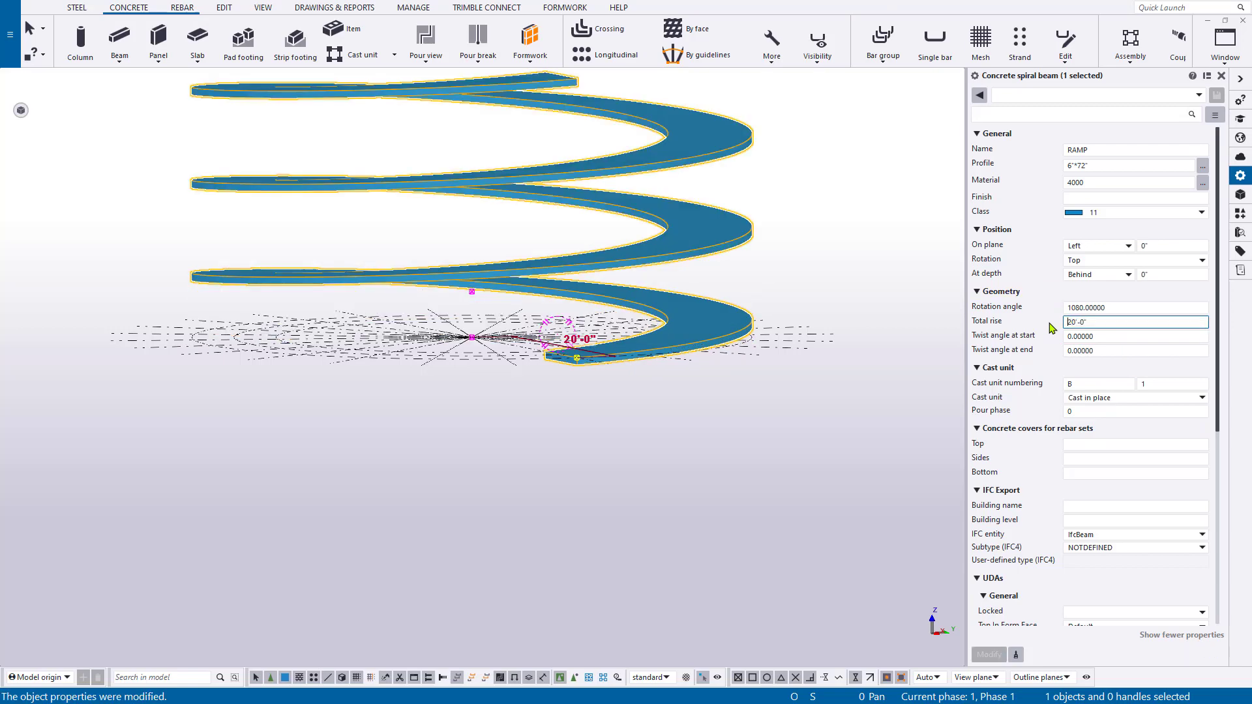
{"action": "scroll", "coordinate": [567, 297], "scroll_direction": "down", "scroll_amount": 3}
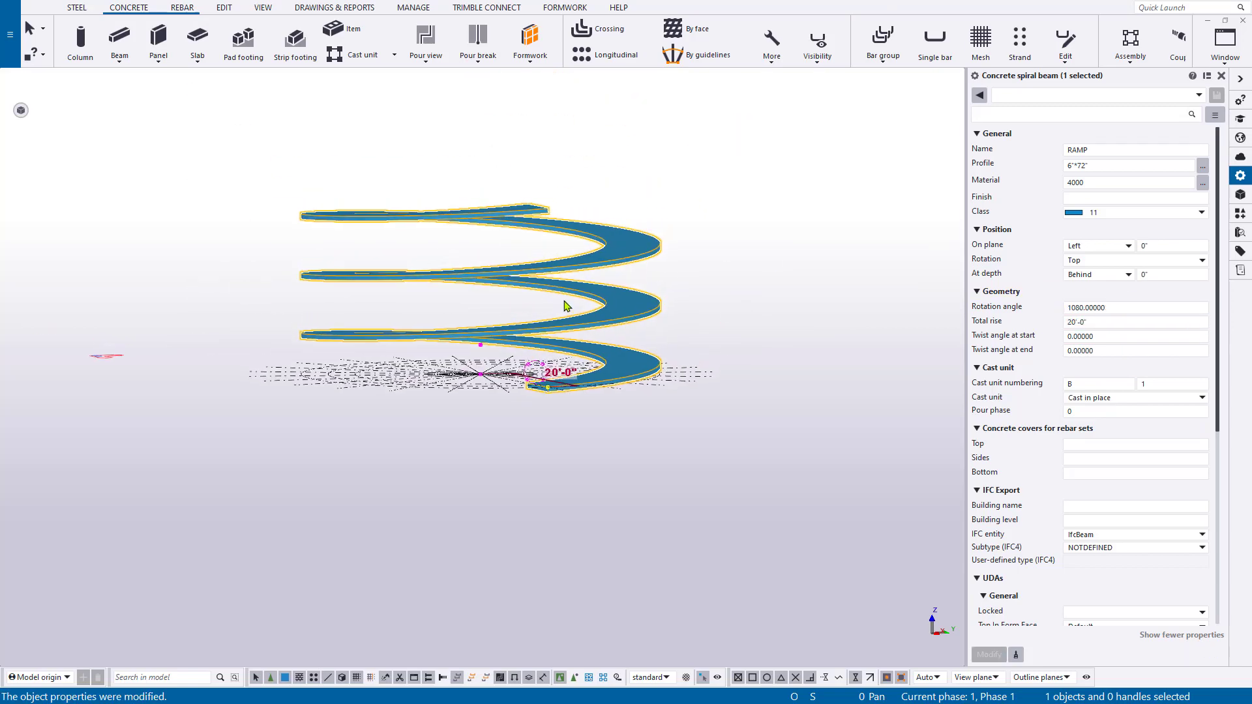
{"action": "middle_click_drag", "start_coordinate": [517, 275], "coordinate": [598, 324], "text": "ctrl"}
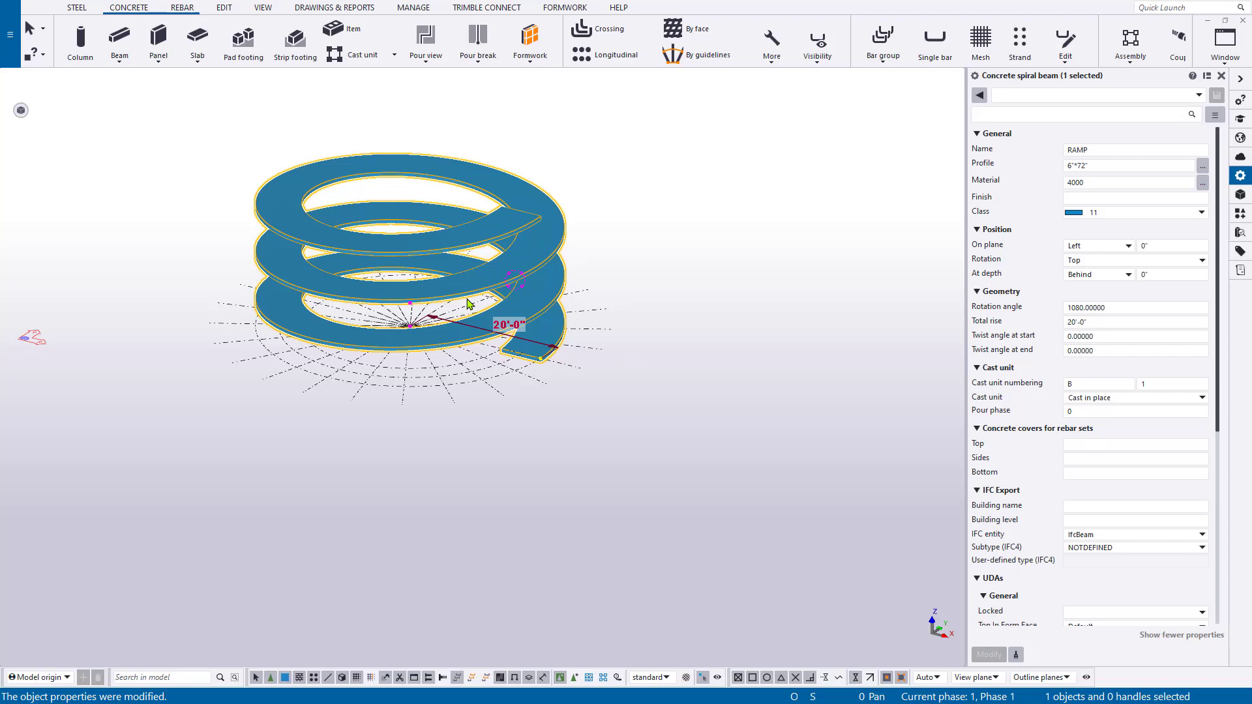
{"action": "scroll", "coordinate": [499, 330], "scroll_direction": "up", "scroll_amount": 2}
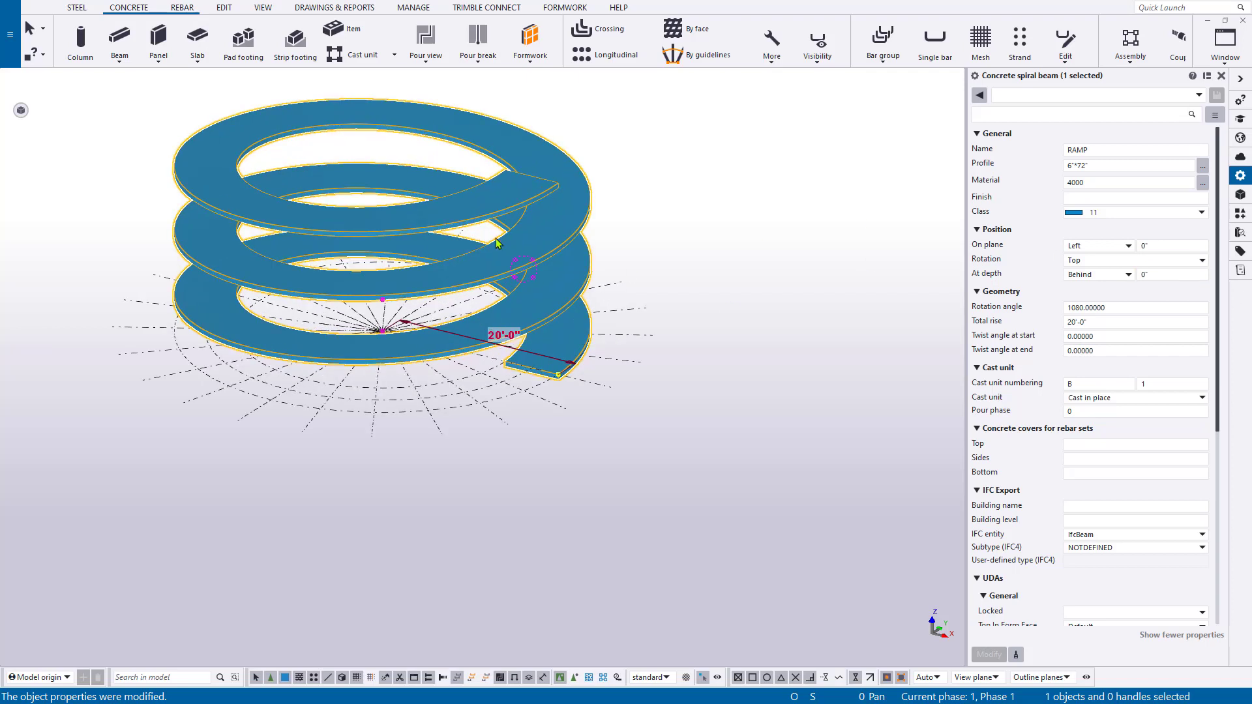
{"action": "left_click", "coordinate": [1094, 323]}
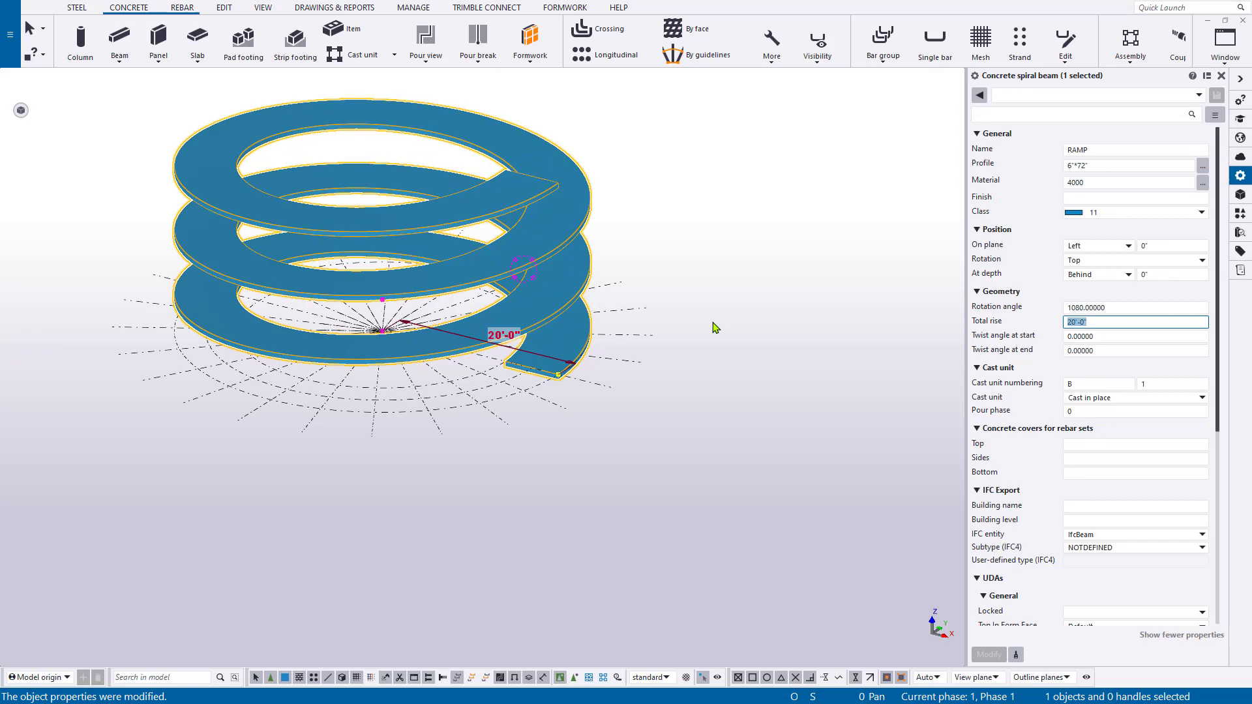
{"action": "middle_click_drag", "start_coordinate": [546, 318], "coordinate": [516, 347]}
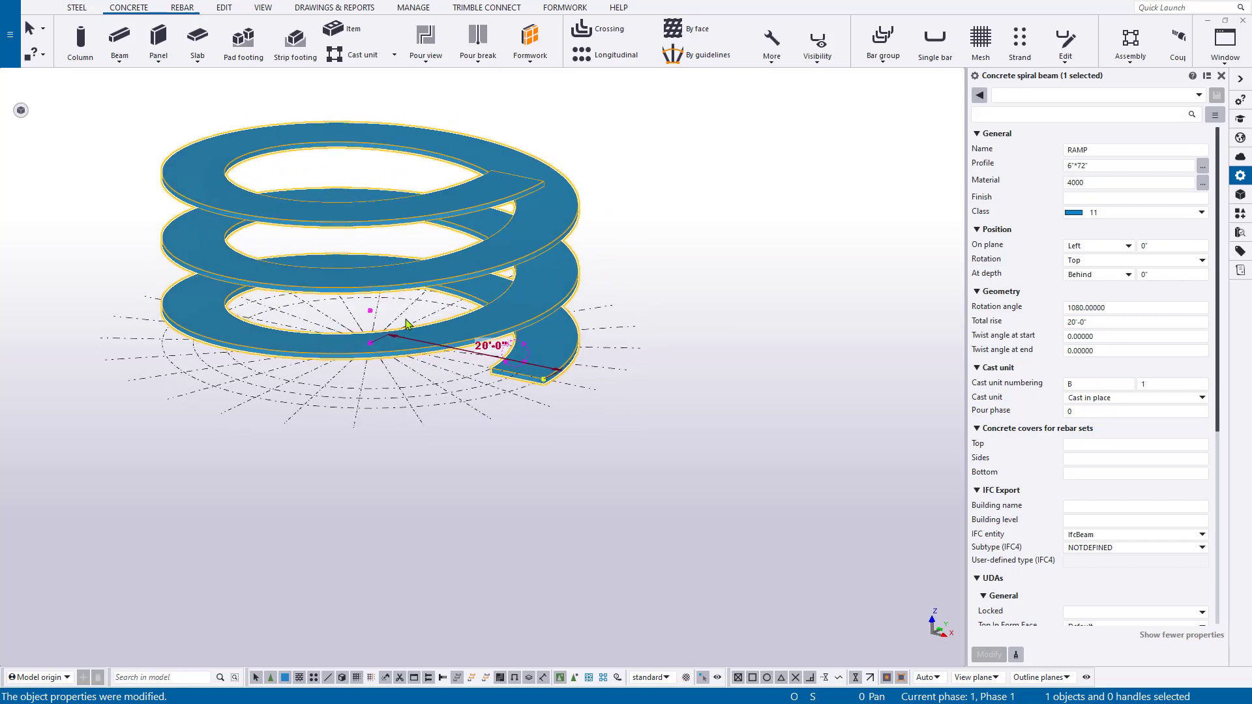
{"action": "mouse_move", "coordinate": [483, 346]}
{"action": "middle_mouse_down", "text": "ctrl"}
{"action": "mouse_move", "coordinate": [428, 293]}
{"action": "mouse_move", "coordinate": [534, 378]}
{"action": "middle_mouse_up", "text": "ctrl"}
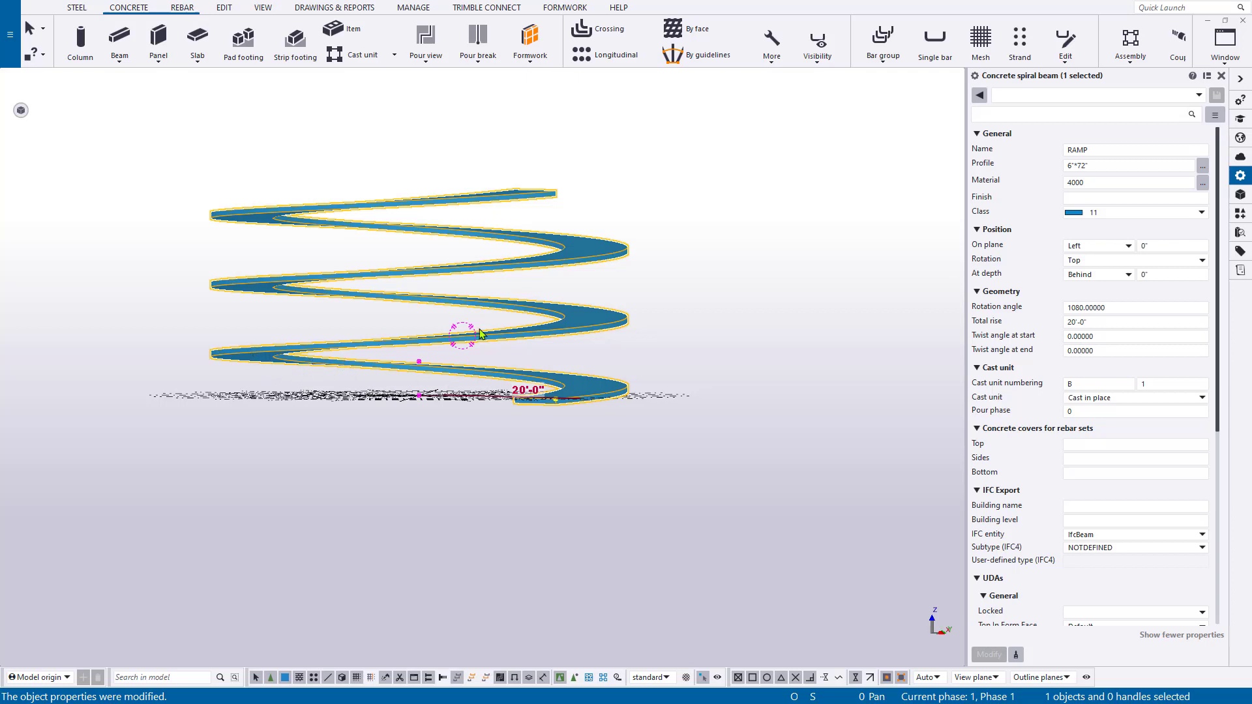
{"action": "middle_click_drag", "start_coordinate": [518, 360], "coordinate": [508, 381], "text": "ctrl"}
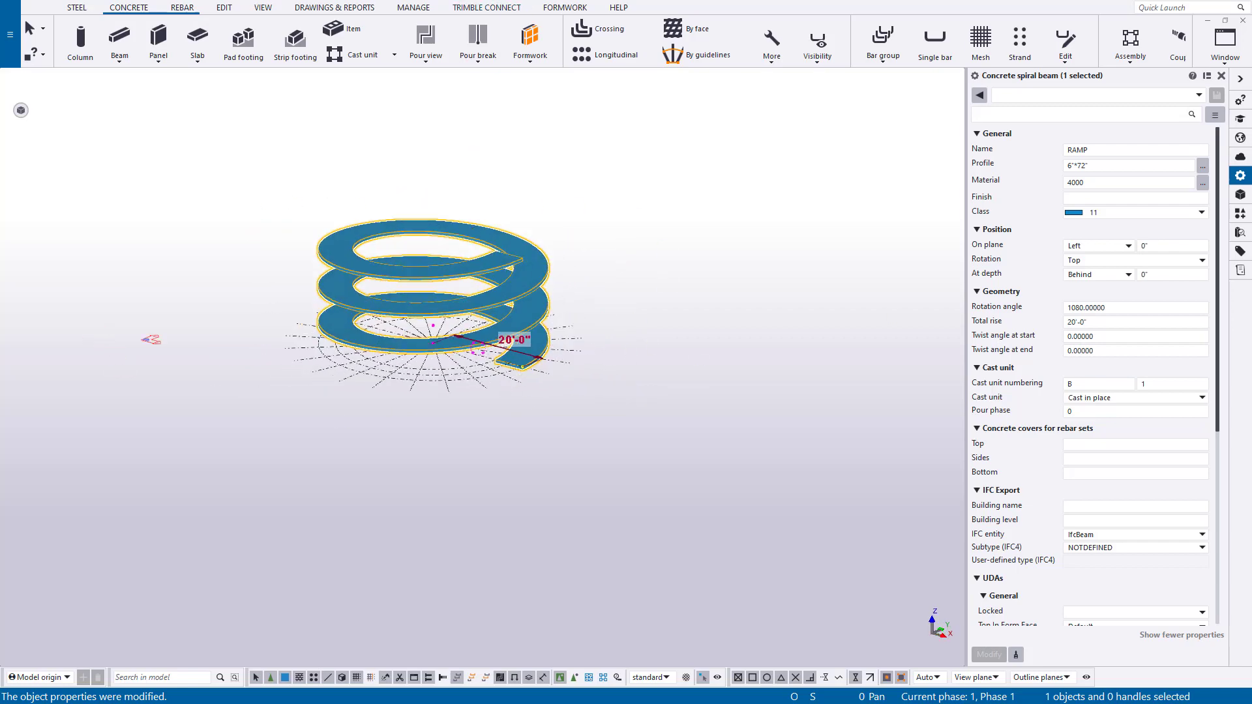
Set the ramp's rotation angle to 270 degrees.
{"action": "double_click", "coordinate": [1093, 307]}
{"action": "type", "text": "27"}
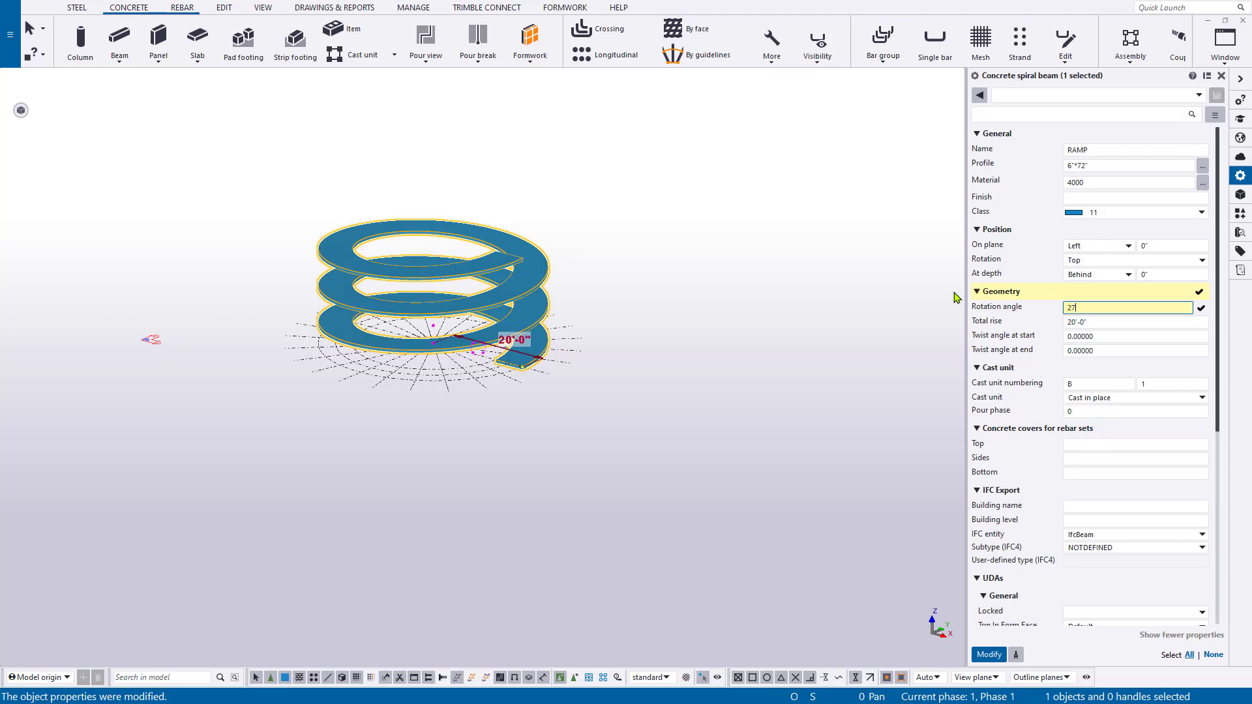
{"action": "type", "text": "0"}
{"action": "key", "text": "Return"}
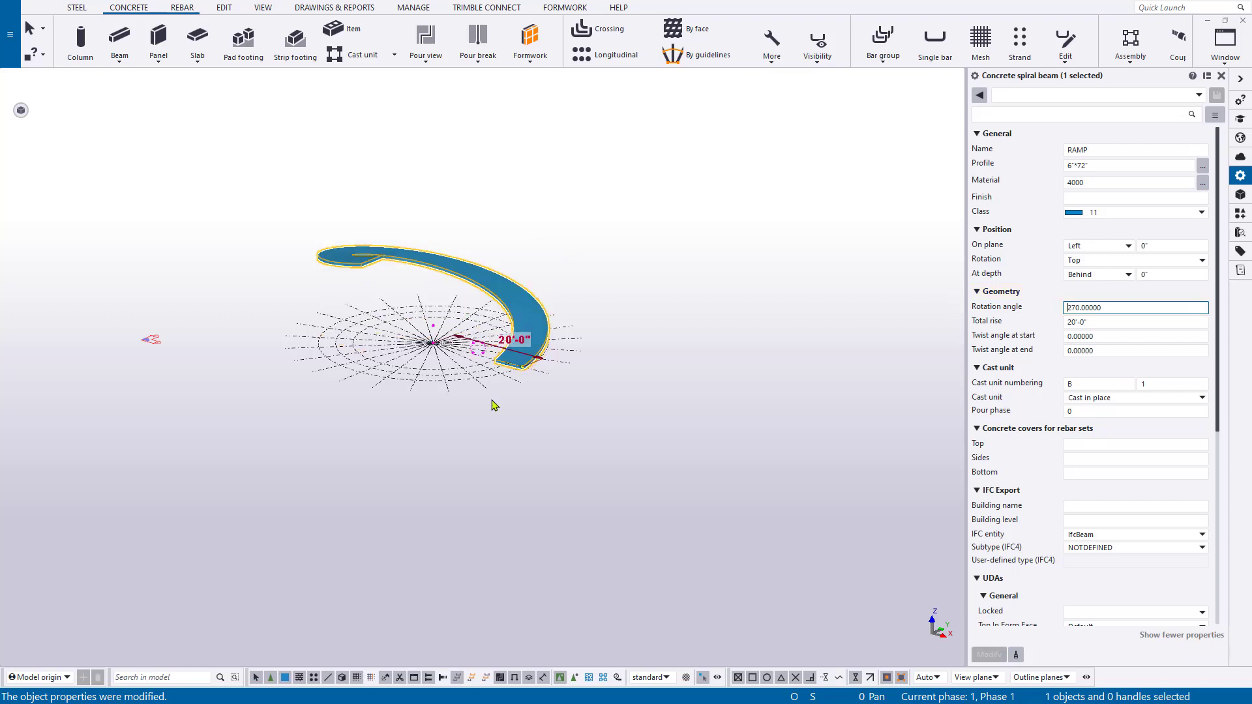
Set the ramp's total rise to 10'-0" and check its shape from another 3D angle.
{"action": "scroll", "coordinate": [415, 297], "scroll_direction": "up", "scroll_amount": 3}
{"action": "double_click", "coordinate": [1070, 321]}
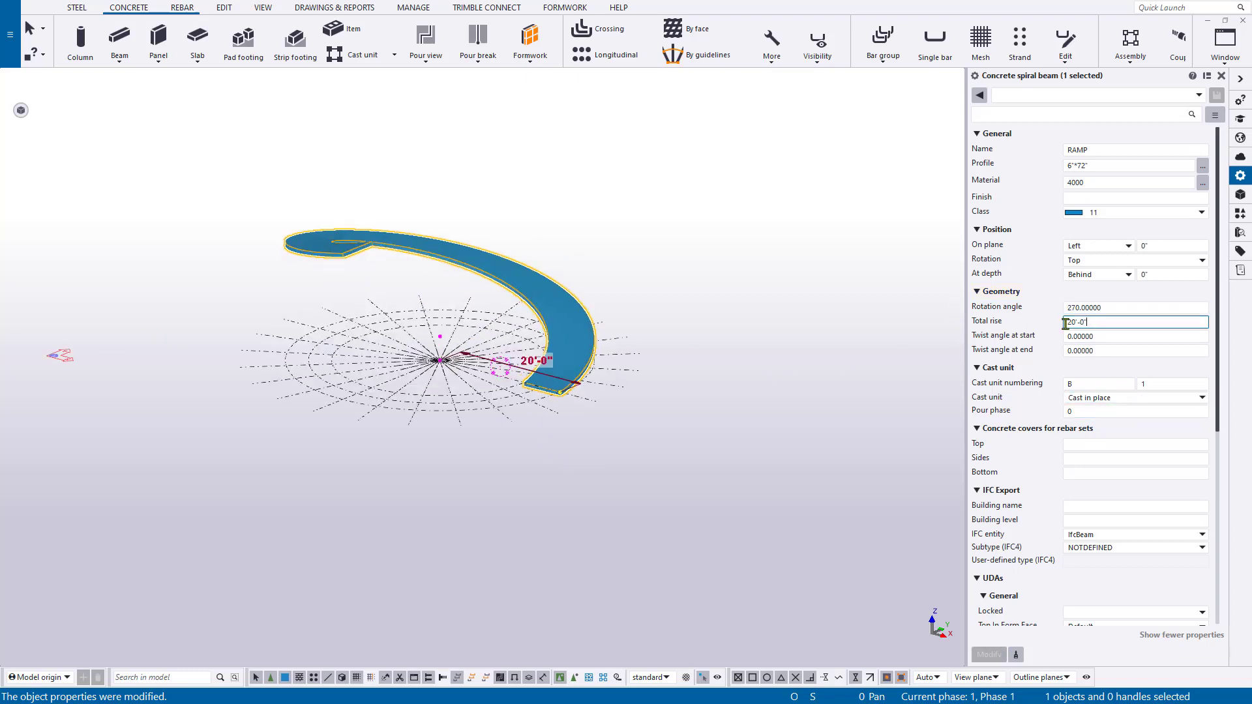
{"action": "type", "text": "6"}
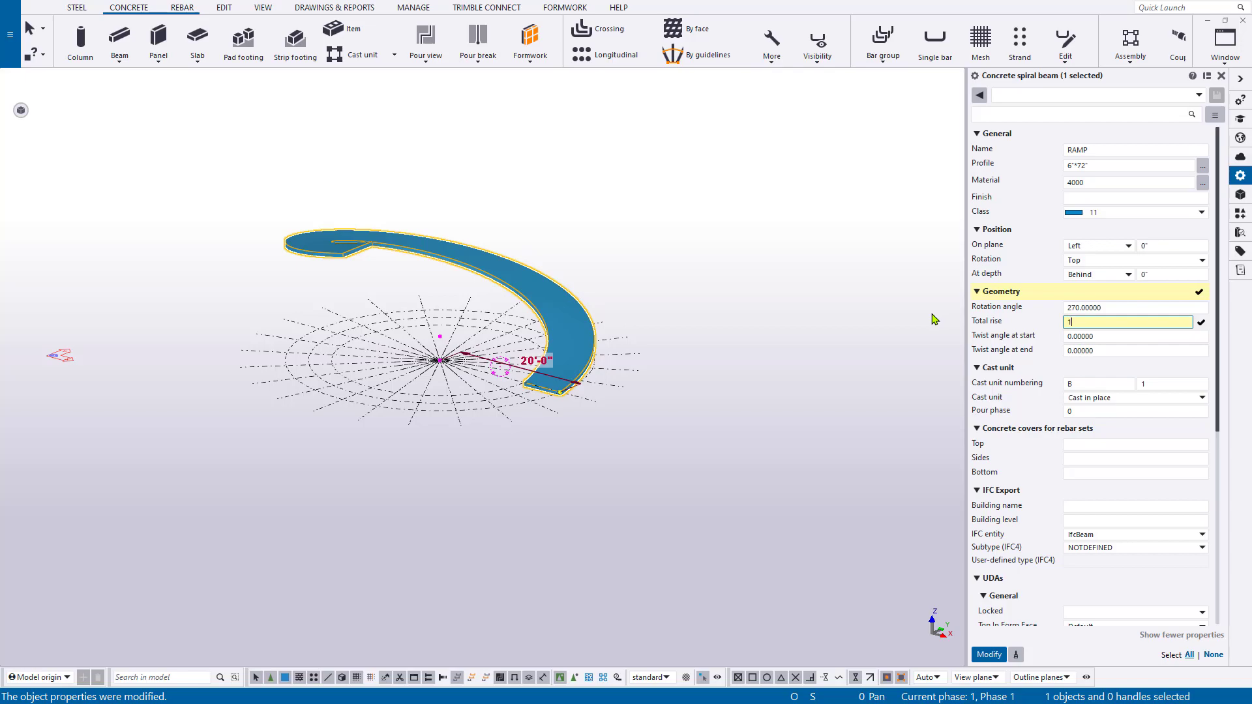
{"action": "key", "text": "Return"}
{"action": "scroll", "coordinate": [259, 271], "scroll_direction": "up", "scroll_amount": 3}
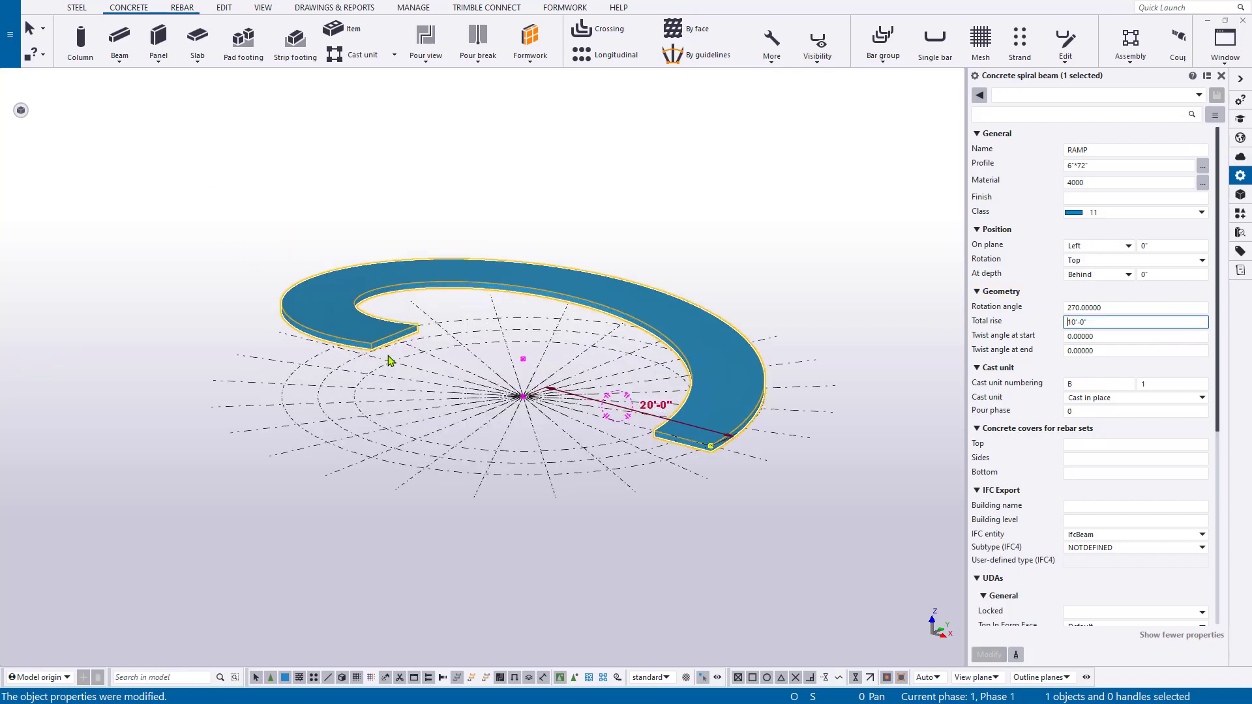
{"action": "middle_click_drag", "start_coordinate": [392, 358], "coordinate": [516, 350], "text": "ctrl"}
{"action": "left_click", "coordinate": [748, 450]}
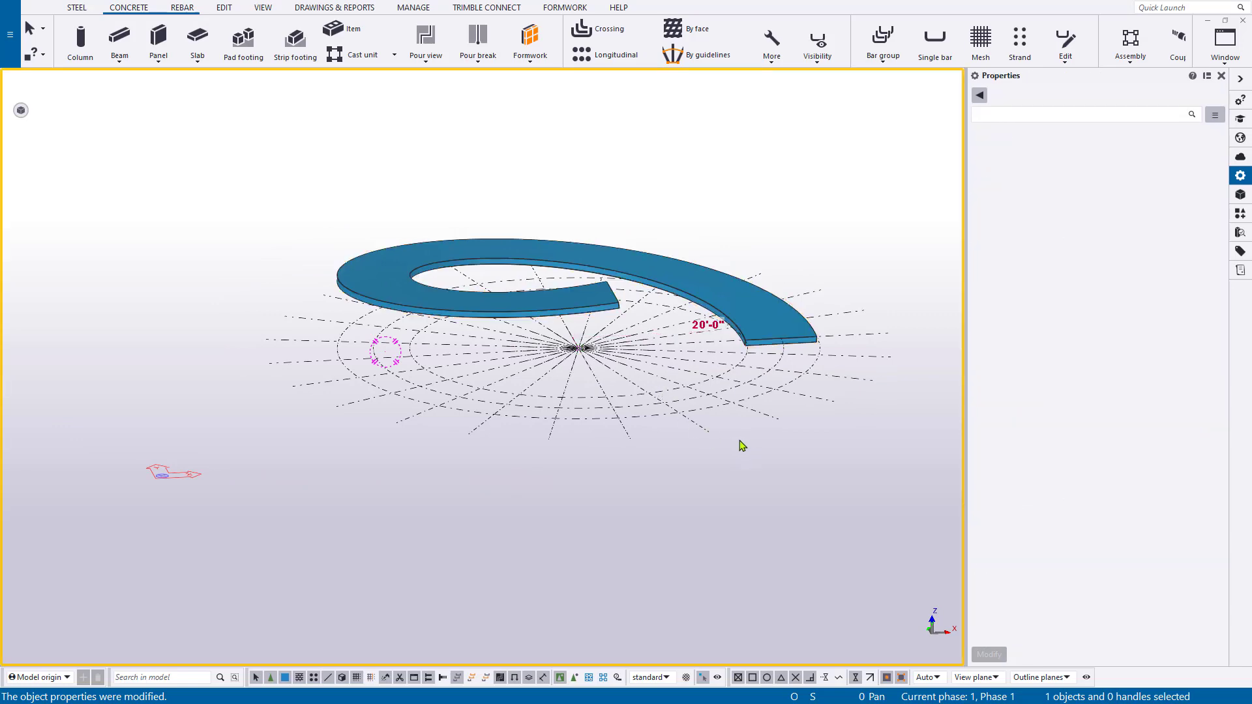
Set the ramp's IFC export entity to IfcRamp and apply the modification.
{"action": "key", "text": "ctrl+p"}
{"action": "left_click", "coordinate": [604, 208]}
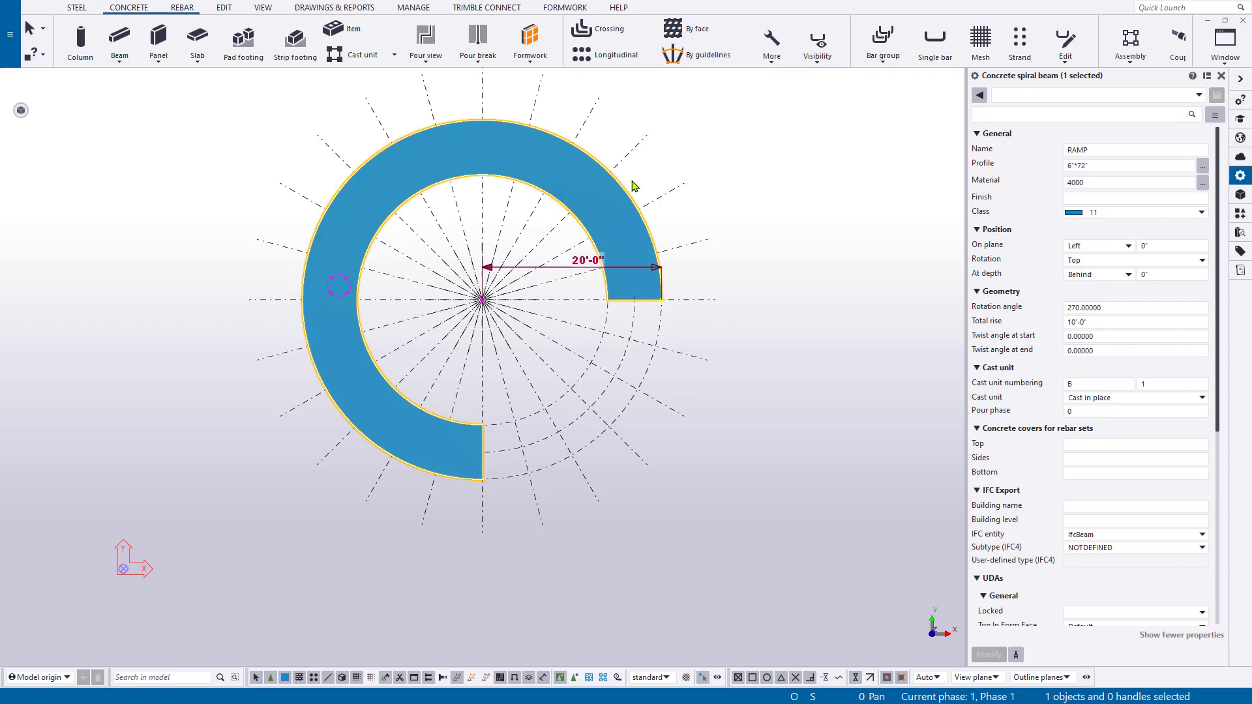
{"action": "scroll", "coordinate": [1107, 443], "scroll_direction": "down", "scroll_amount": 1}
{"action": "scroll", "coordinate": [1107, 444], "scroll_direction": "down", "scroll_amount": 2}
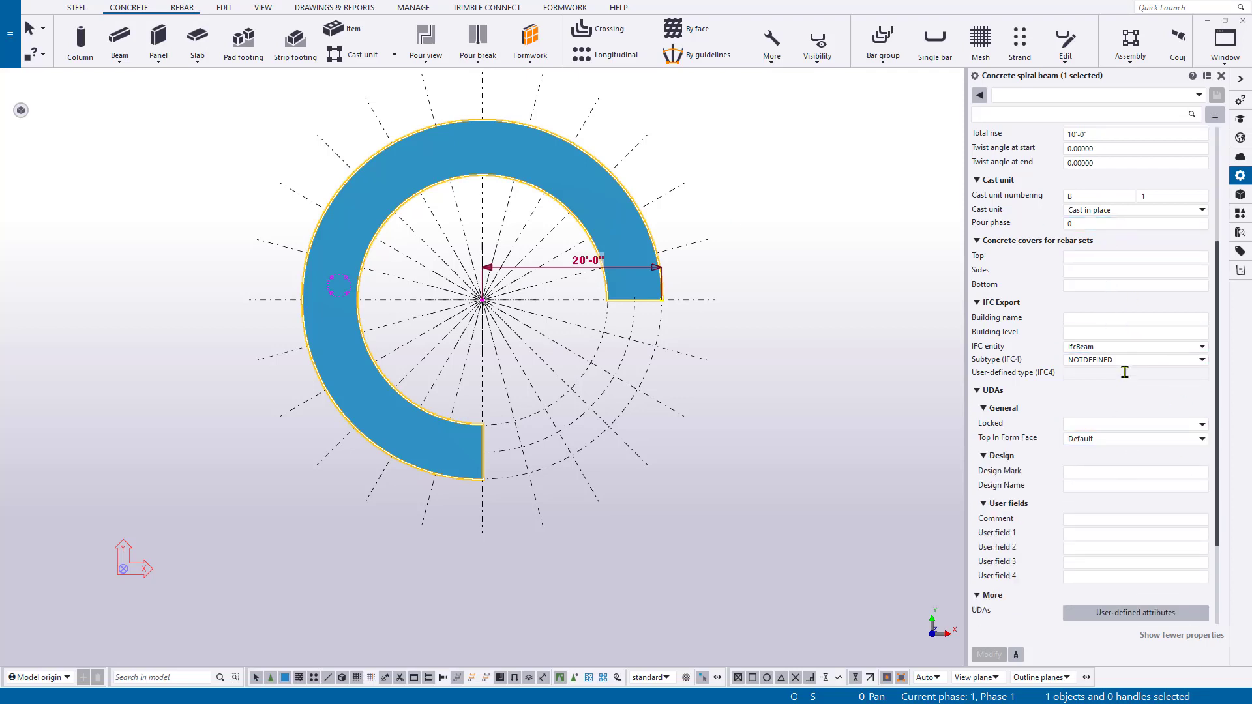
{"action": "left_click", "coordinate": [1134, 348]}
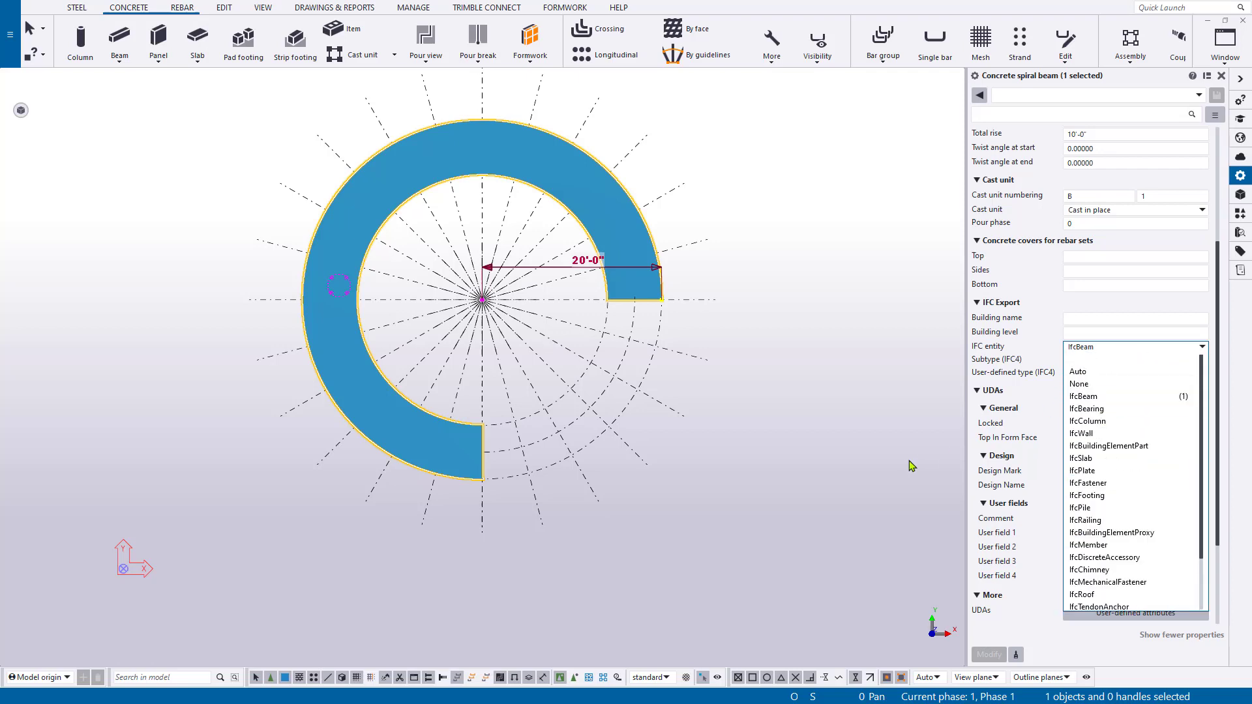
{"action": "scroll", "coordinate": [1109, 567], "scroll_direction": "down", "scroll_amount": 2}
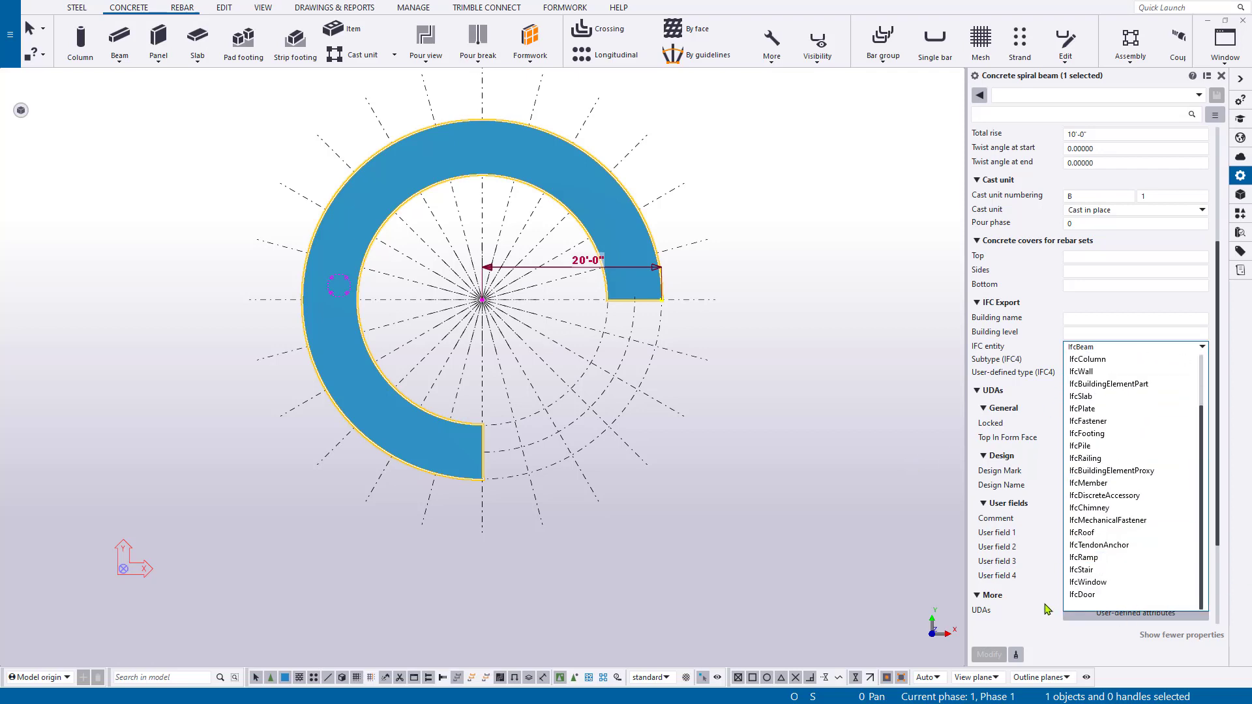
{"action": "left_click", "coordinate": [1130, 558]}
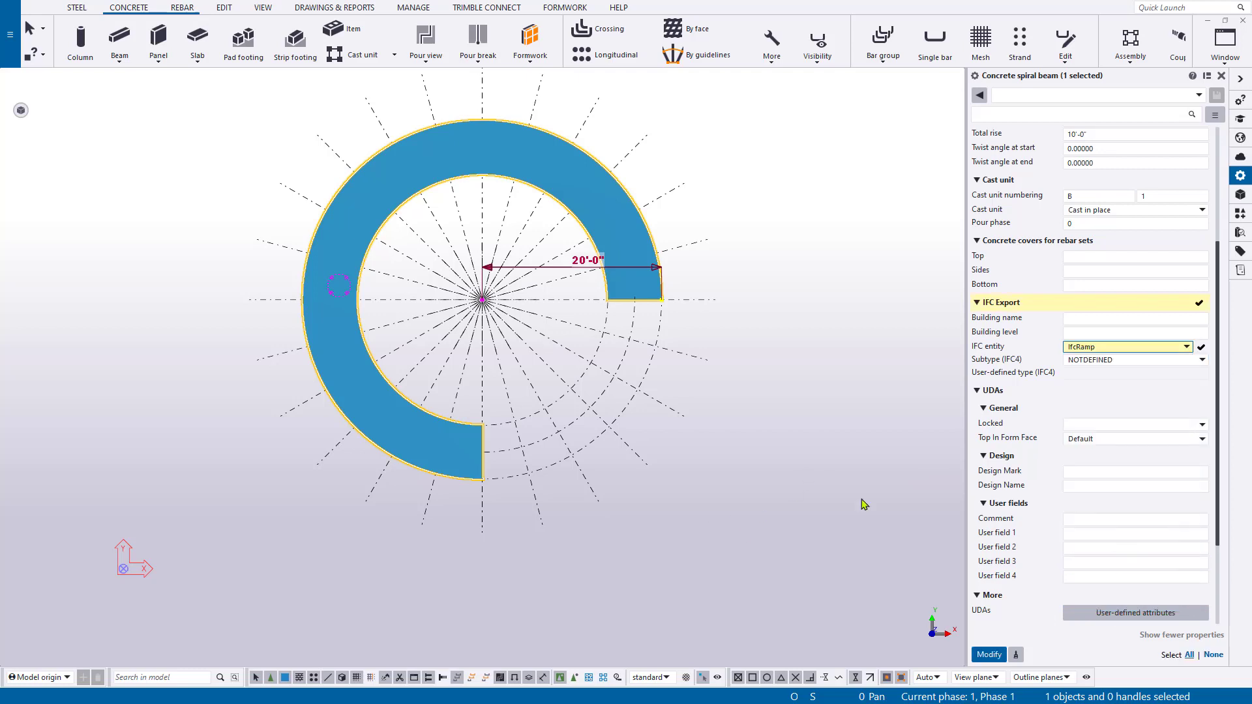
{"action": "left_click", "coordinate": [979, 655]}
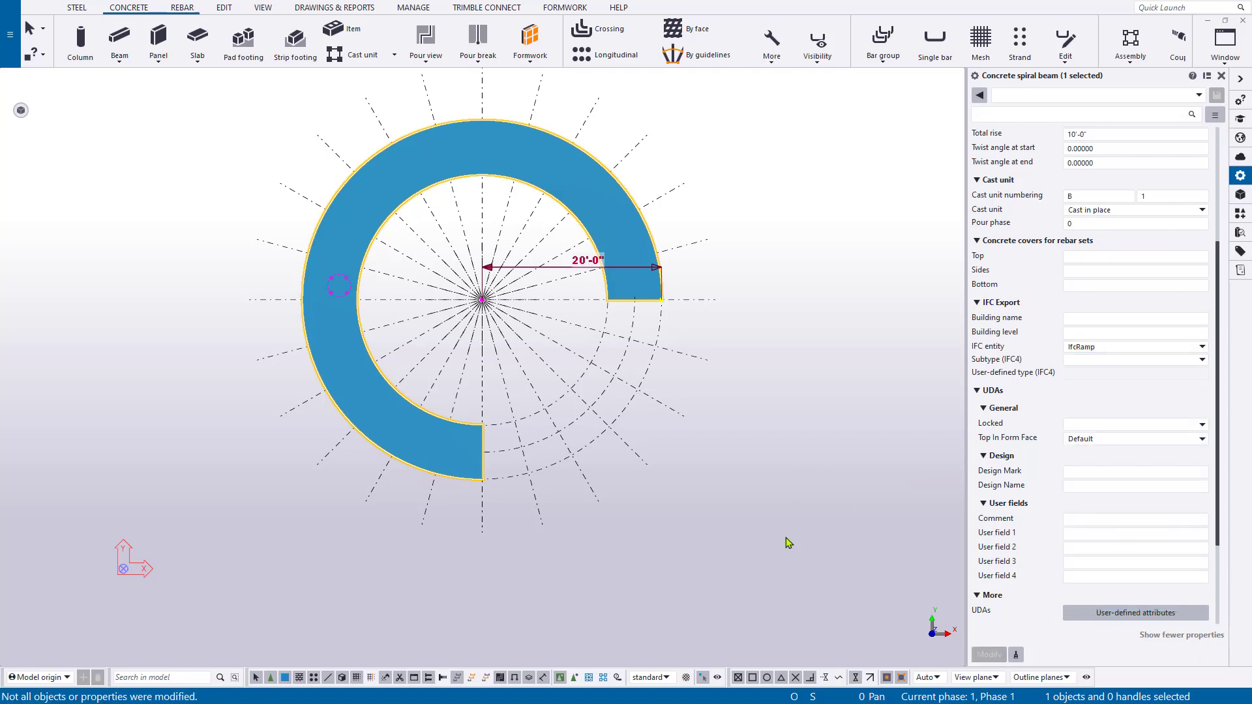
{"action": "left_click", "coordinate": [767, 475]}
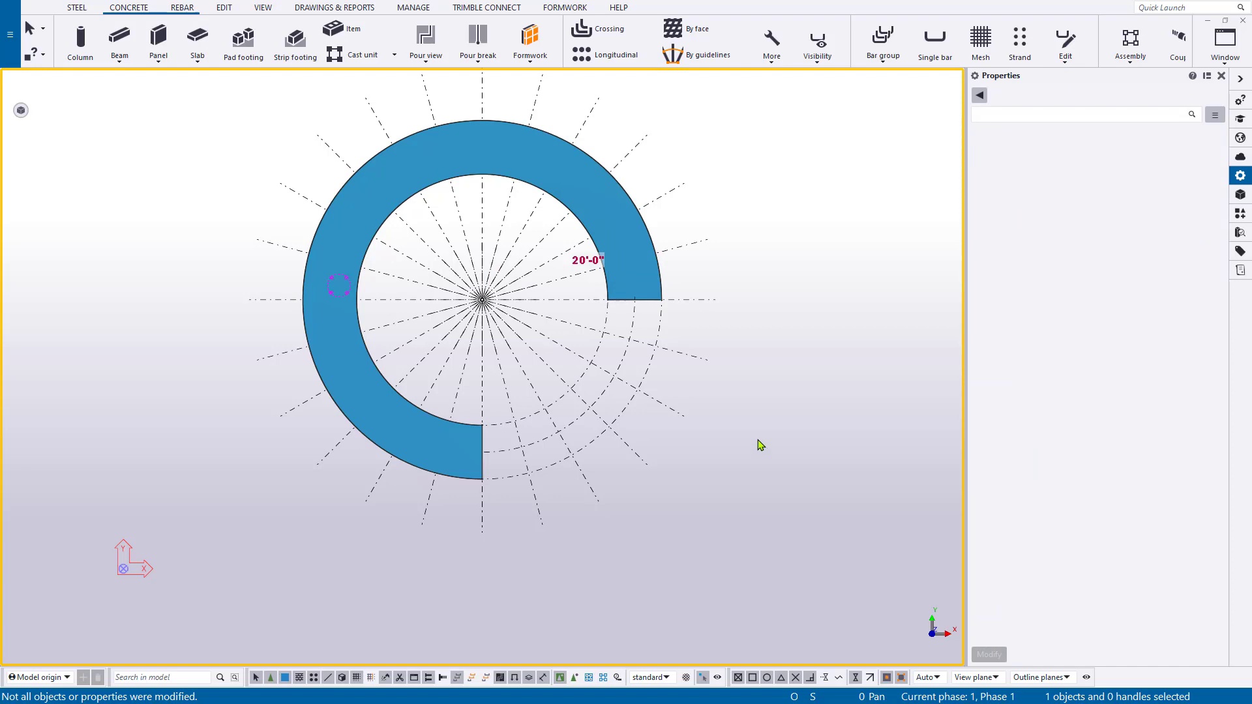
Place a concrete column at the center point of the radial grid in plan view and end the column command.
{"action": "middle_click_drag", "start_coordinate": [681, 383], "coordinate": [633, 404]}
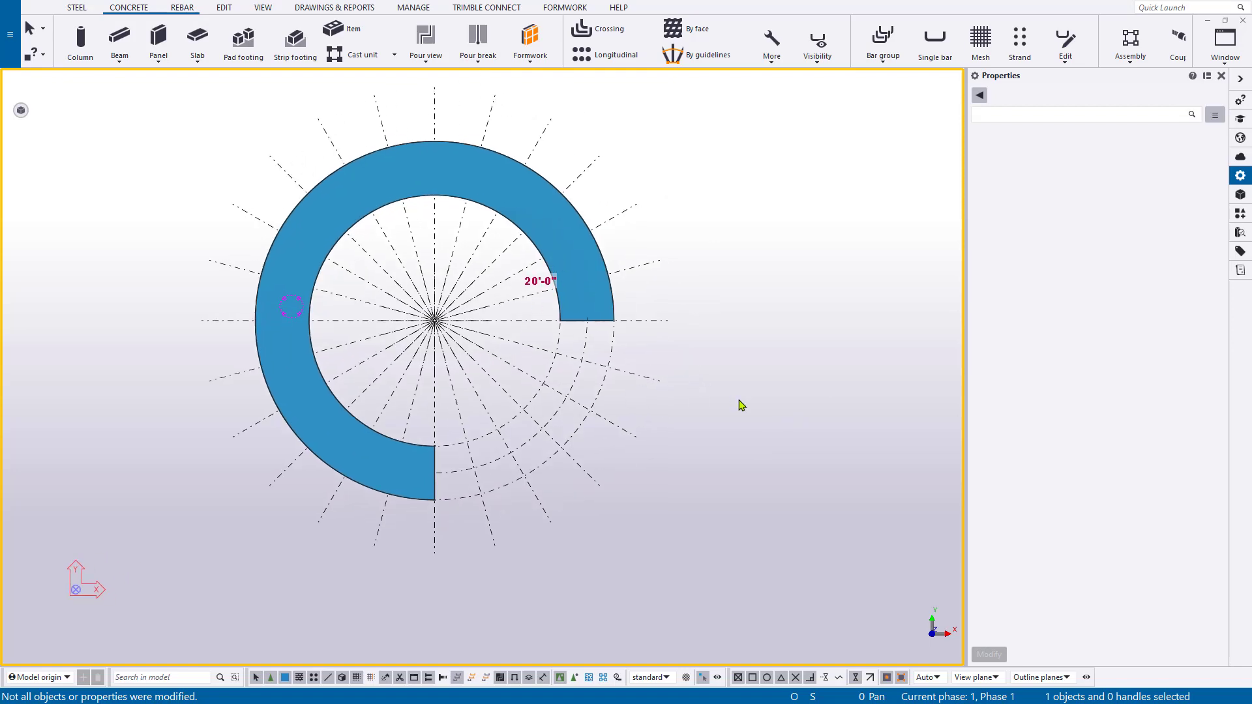
{"action": "scroll", "coordinate": [550, 352], "scroll_direction": "up", "scroll_amount": 2}
{"action": "middle_click_drag", "start_coordinate": [551, 353], "coordinate": [584, 376]}
{"action": "scroll", "coordinate": [592, 356], "scroll_direction": "down", "scroll_amount": 1}
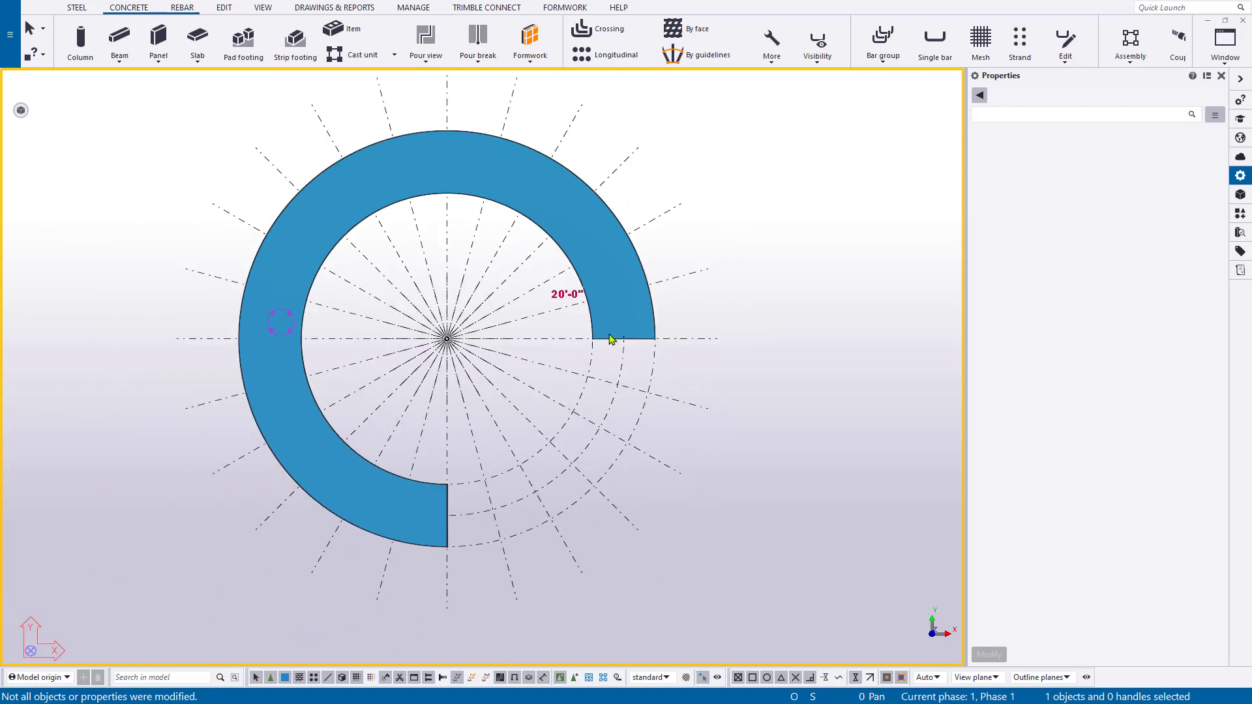
{"action": "middle_click_drag", "start_coordinate": [609, 334], "coordinate": [536, 203], "text": "ctrl"}
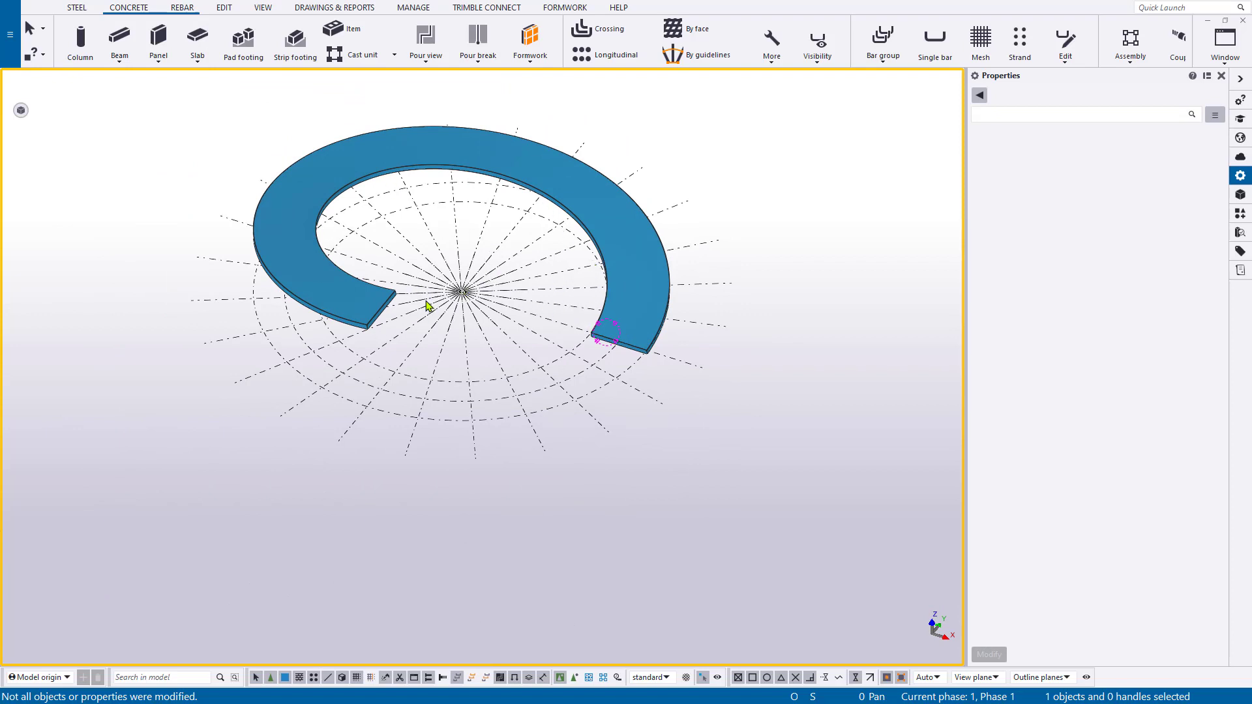
{"action": "key", "text": "ctrl+p"}
{"action": "left_click", "coordinate": [80, 39]}
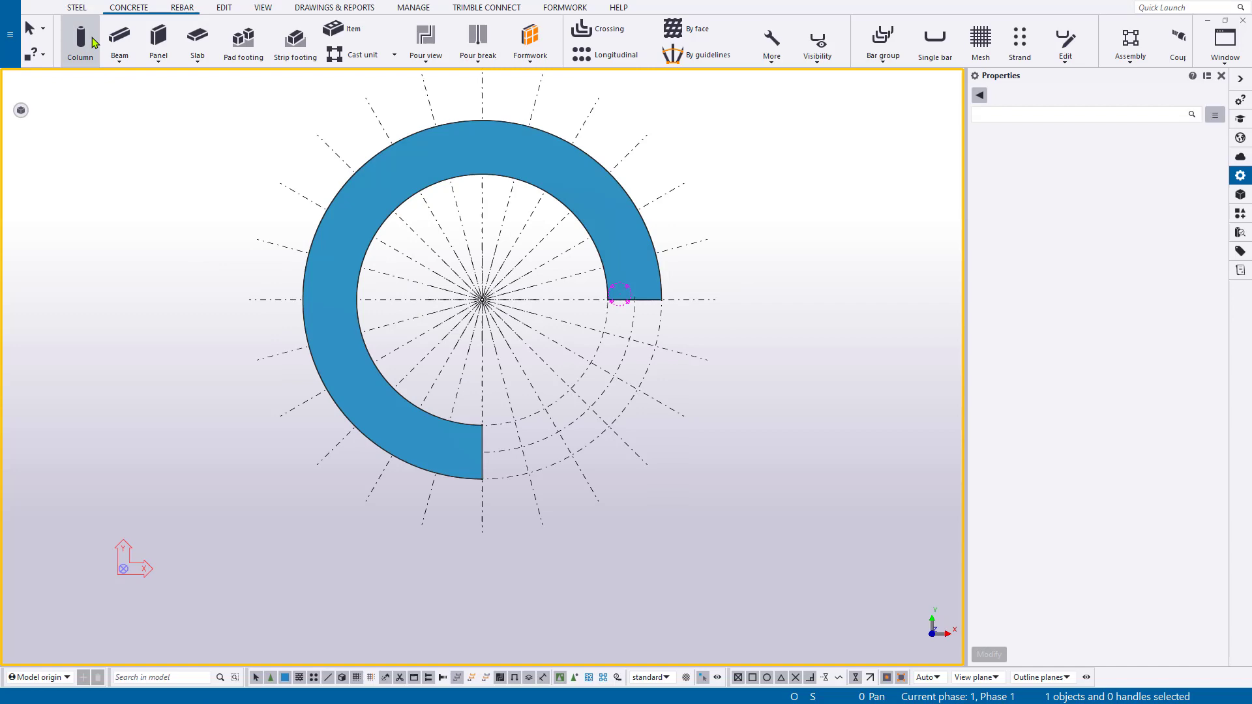
{"action": "left_click", "coordinate": [482, 300]}
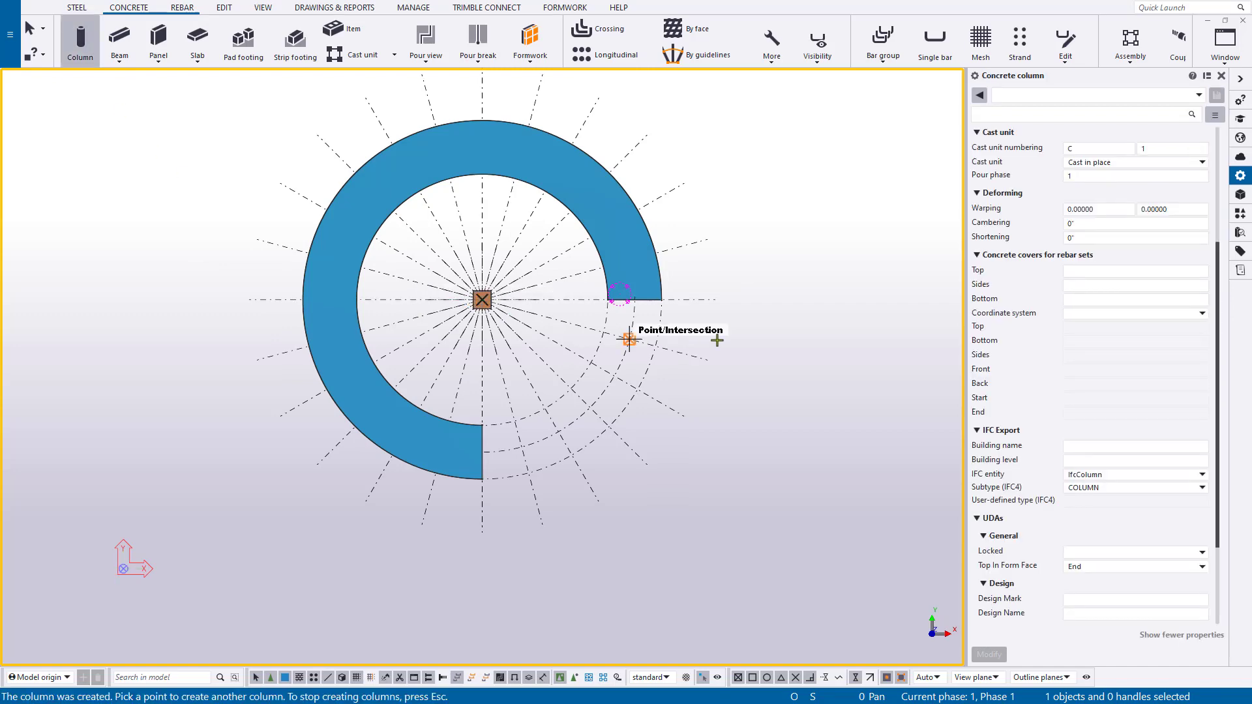
{"action": "right_click", "coordinate": [752, 319]}
{"action": "left_click", "coordinate": [795, 328]}
Set the central column's bottom level to -5'-0" while viewing the model in 3D.
{"action": "scroll", "coordinate": [484, 303], "scroll_direction": "up", "scroll_amount": 2}
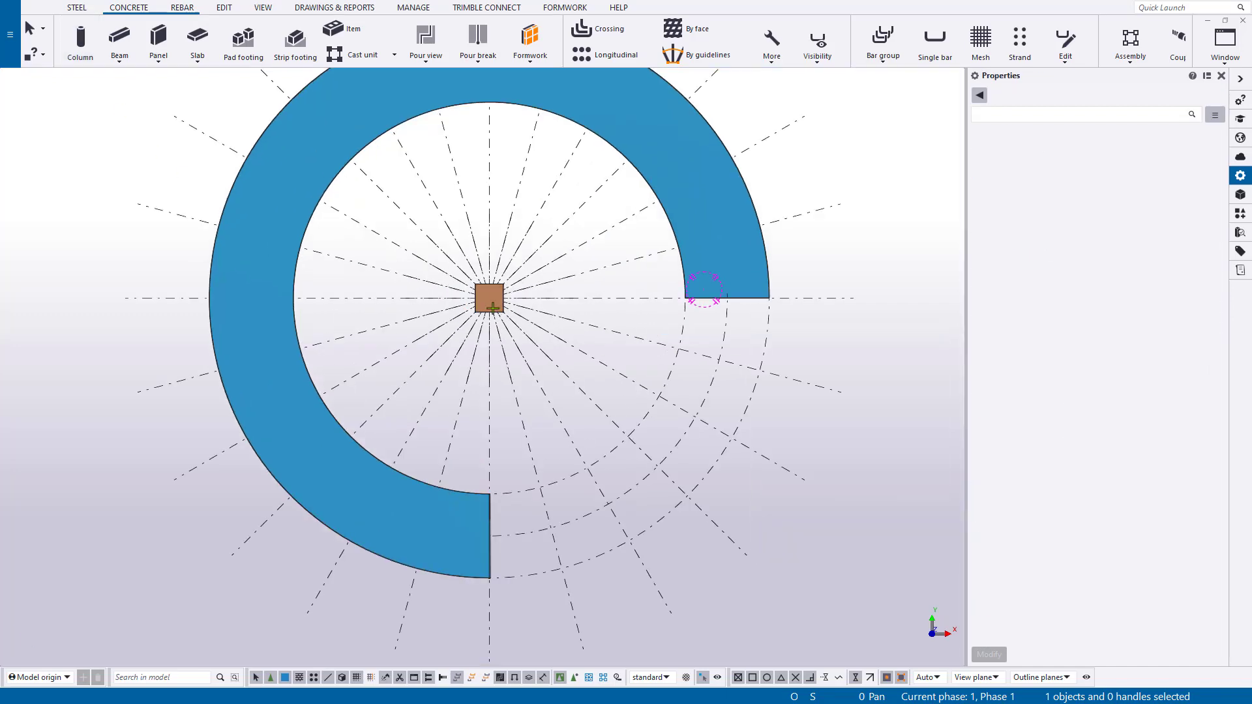
{"action": "key", "text": "ctrl+p"}
{"action": "left_click", "coordinate": [489, 355]}
{"action": "middle_click_drag", "start_coordinate": [562, 397], "coordinate": [552, 316]}
{"action": "scroll", "coordinate": [1109, 274], "scroll_direction": "up", "scroll_amount": 4}
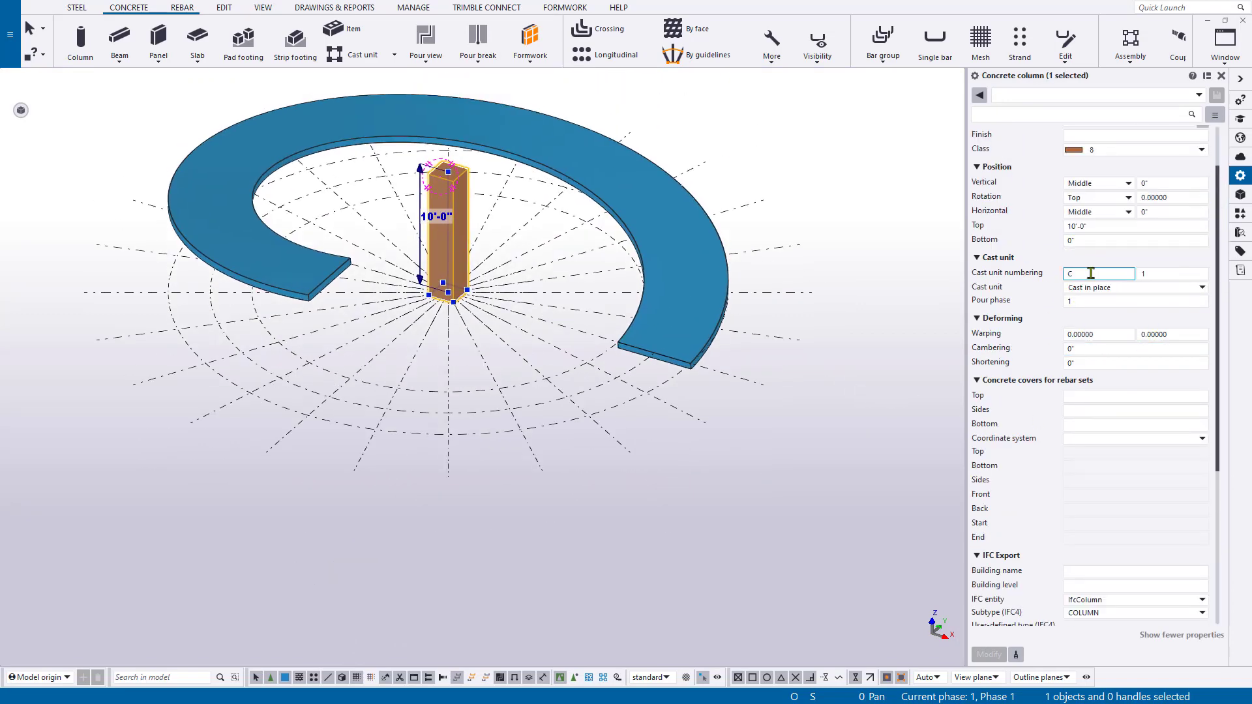
{"action": "mouse_move", "coordinate": [23, 109]}
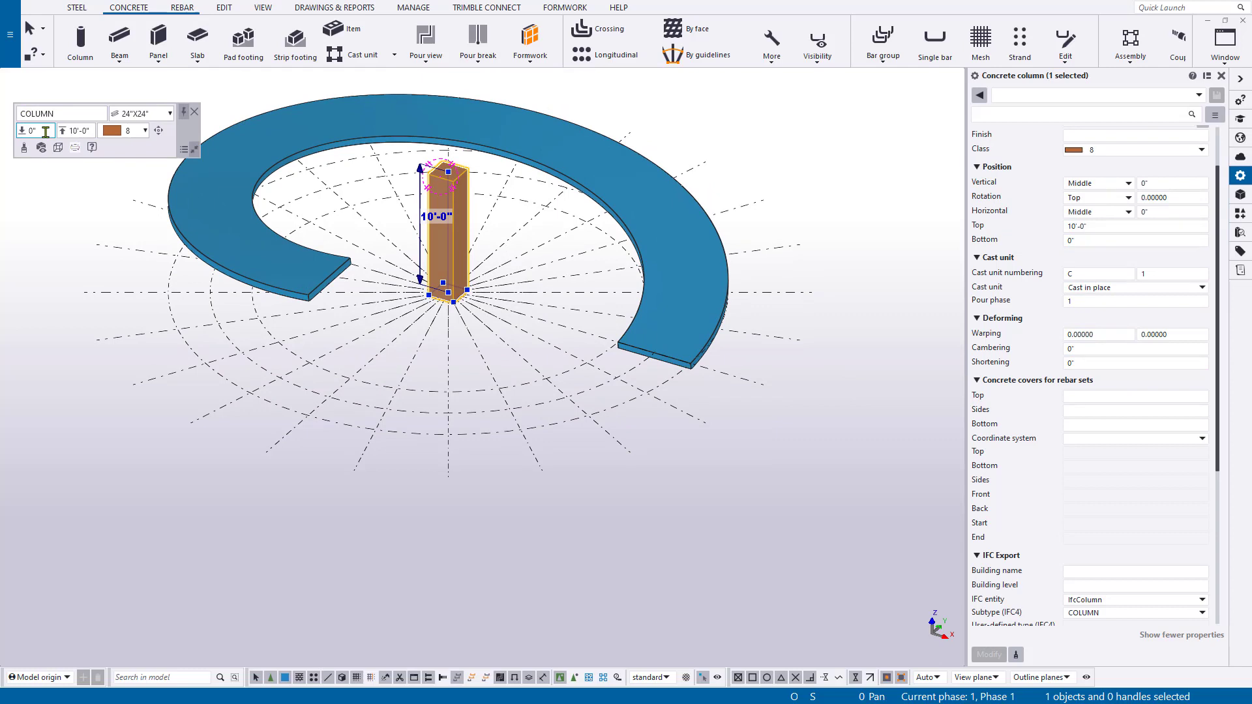
{"action": "double_click", "coordinate": [46, 132]}
{"action": "type", "text": "-5'"}
{"action": "key", "text": "Tab"}
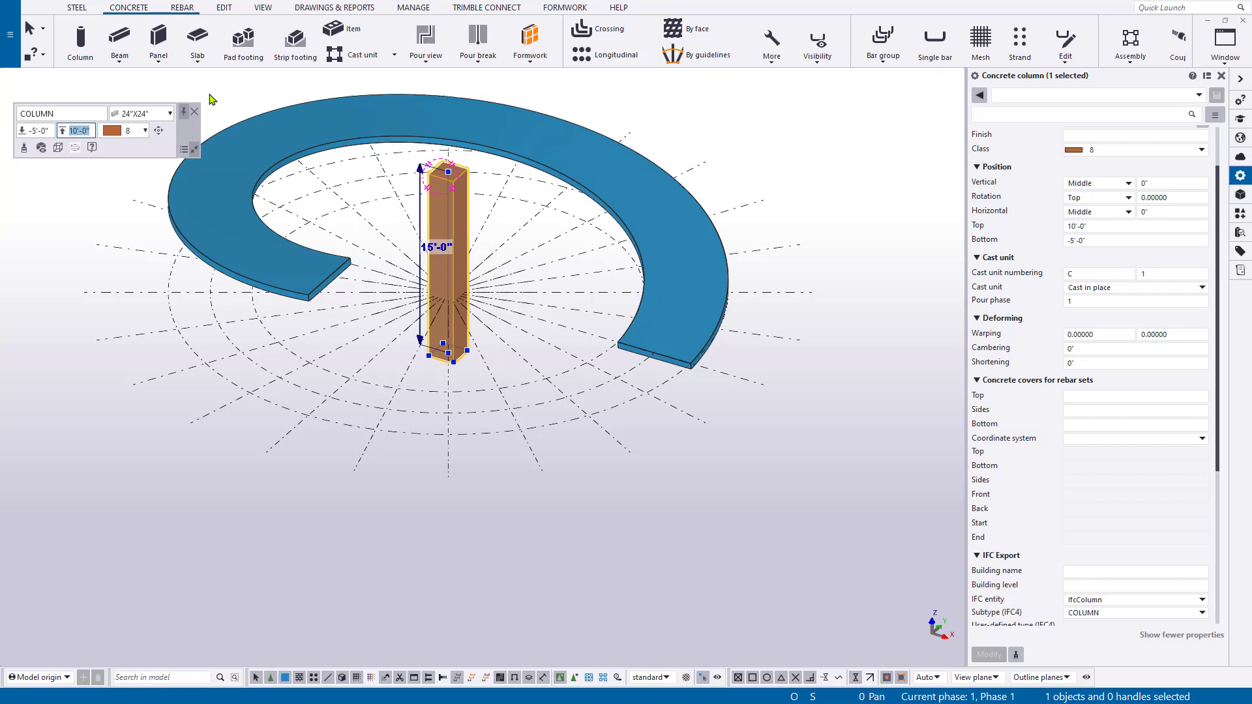
{"action": "left_click", "coordinate": [572, 364]}
Choose the PD circular hollow section as the central column's profile in the profile catalog and open its diameter for editing.
{"action": "left_click", "coordinate": [448, 200]}
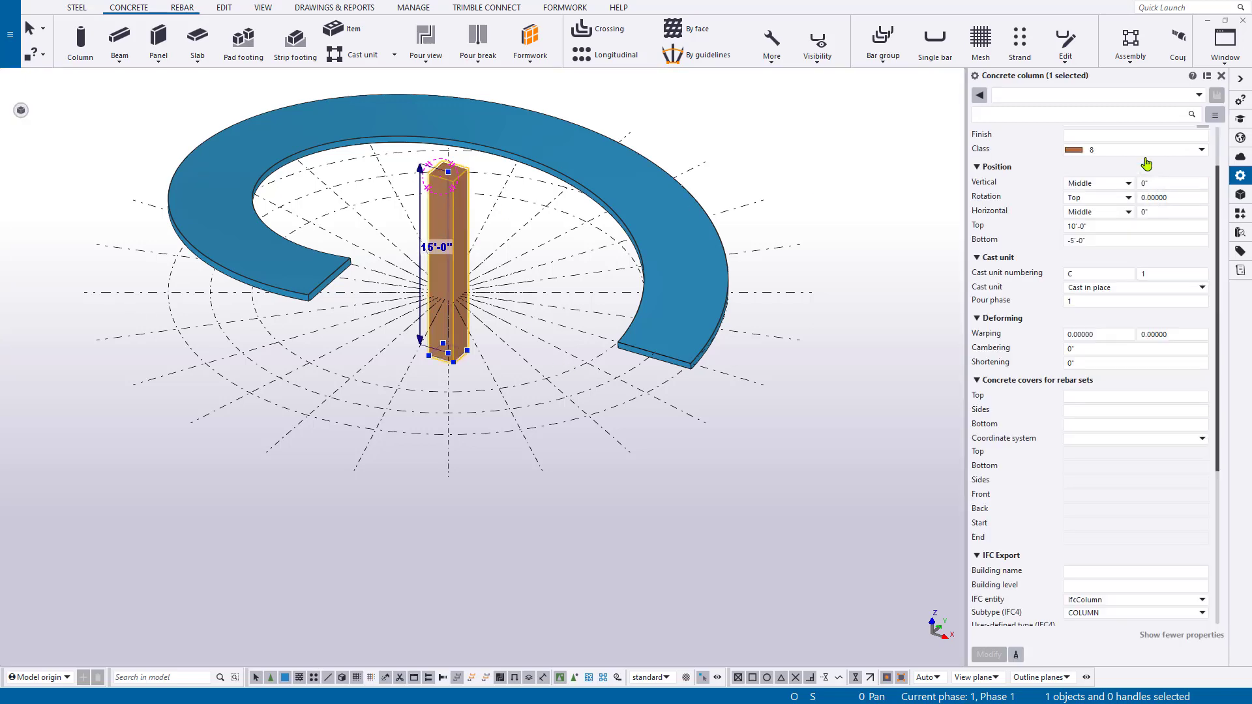
{"action": "scroll", "coordinate": [1148, 195], "scroll_direction": "up", "scroll_amount": 2}
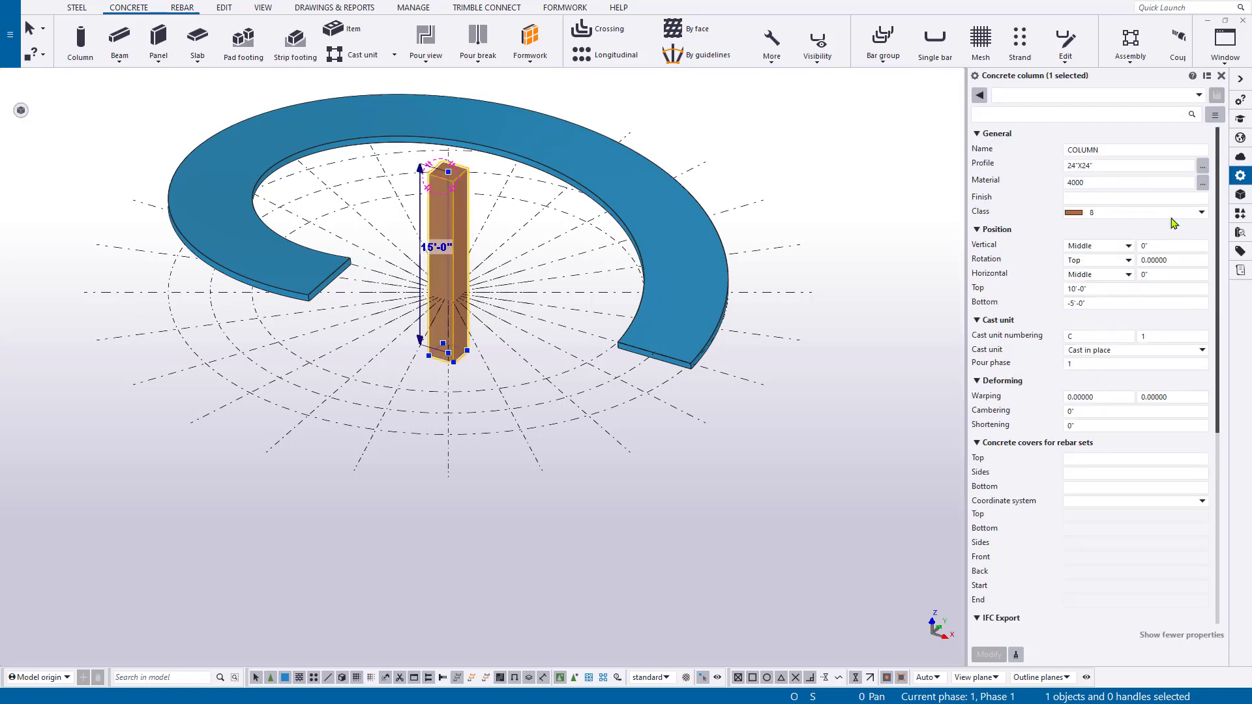
{"action": "left_click", "coordinate": [1202, 167]}
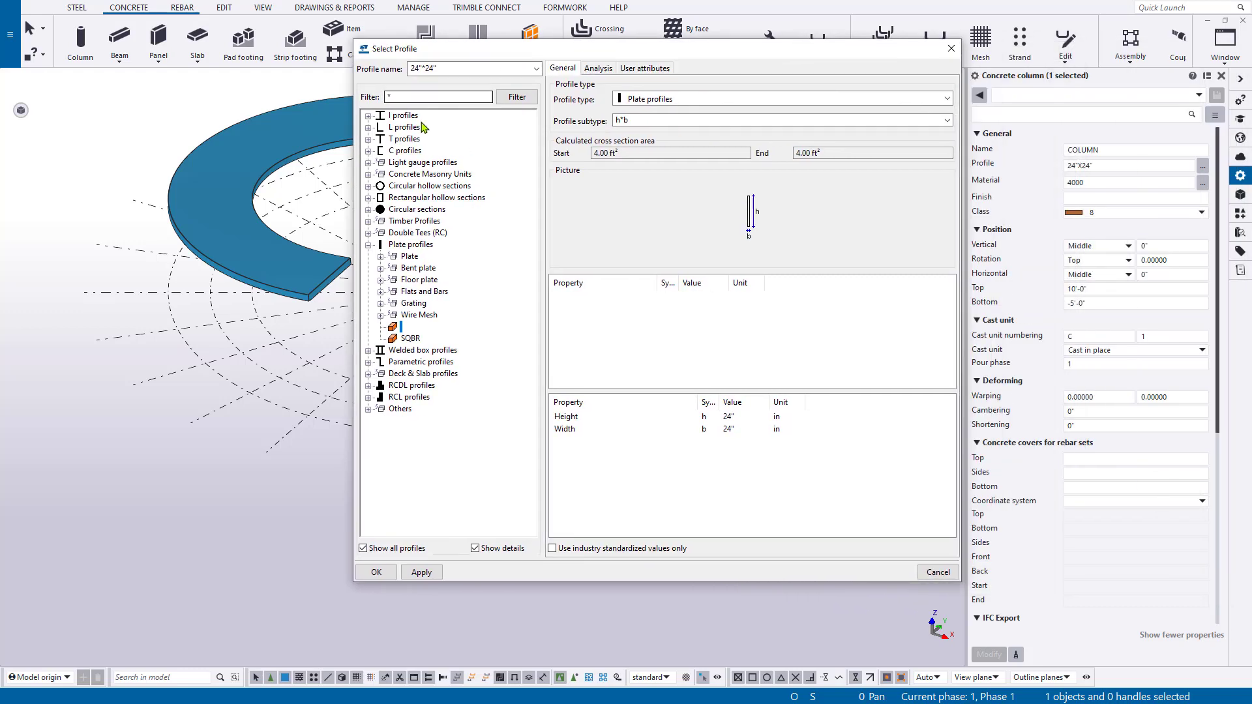
{"action": "left_click", "coordinate": [368, 210]}
{"action": "left_click", "coordinate": [381, 233]}
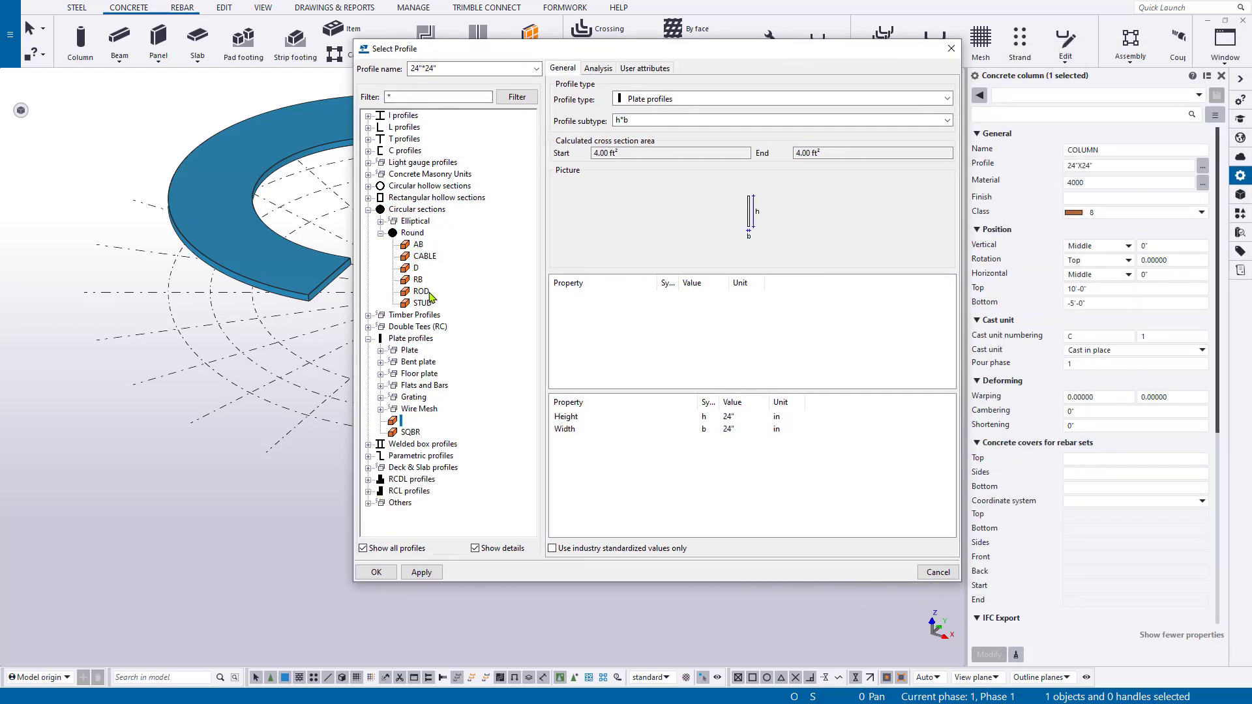
{"action": "left_click", "coordinate": [381, 233]}
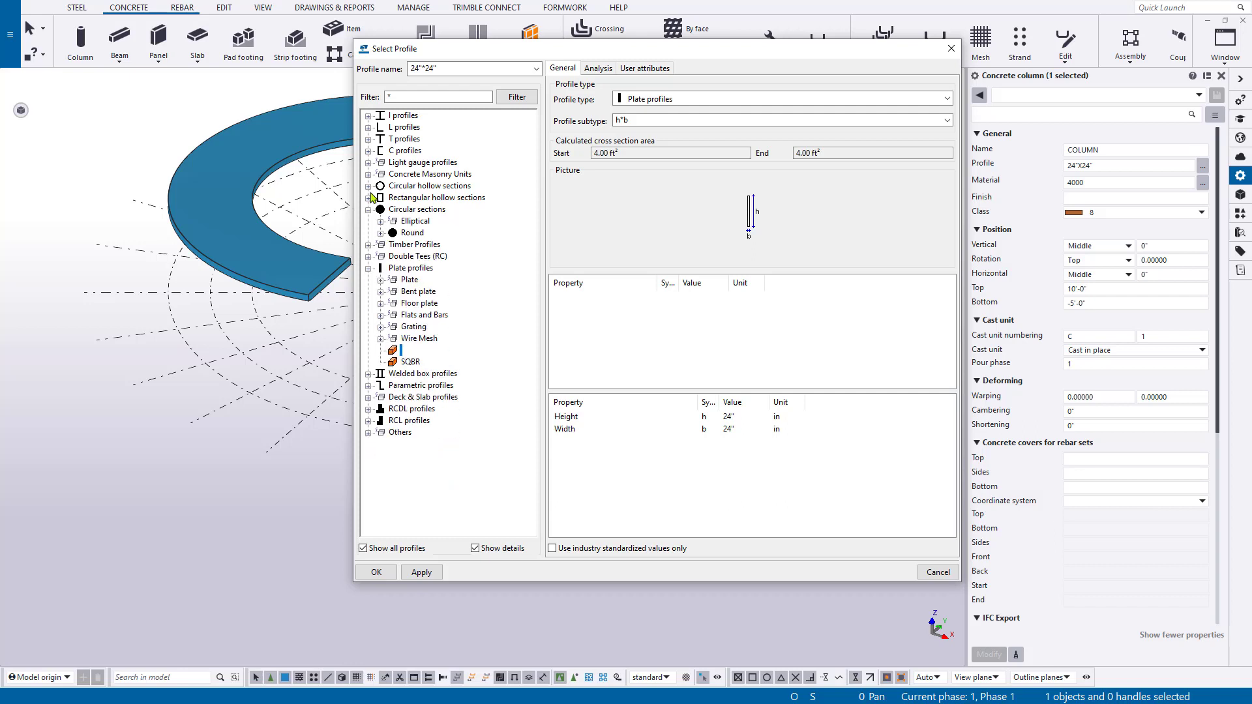
{"action": "left_click", "coordinate": [368, 186]}
{"action": "left_click", "coordinate": [401, 187]}
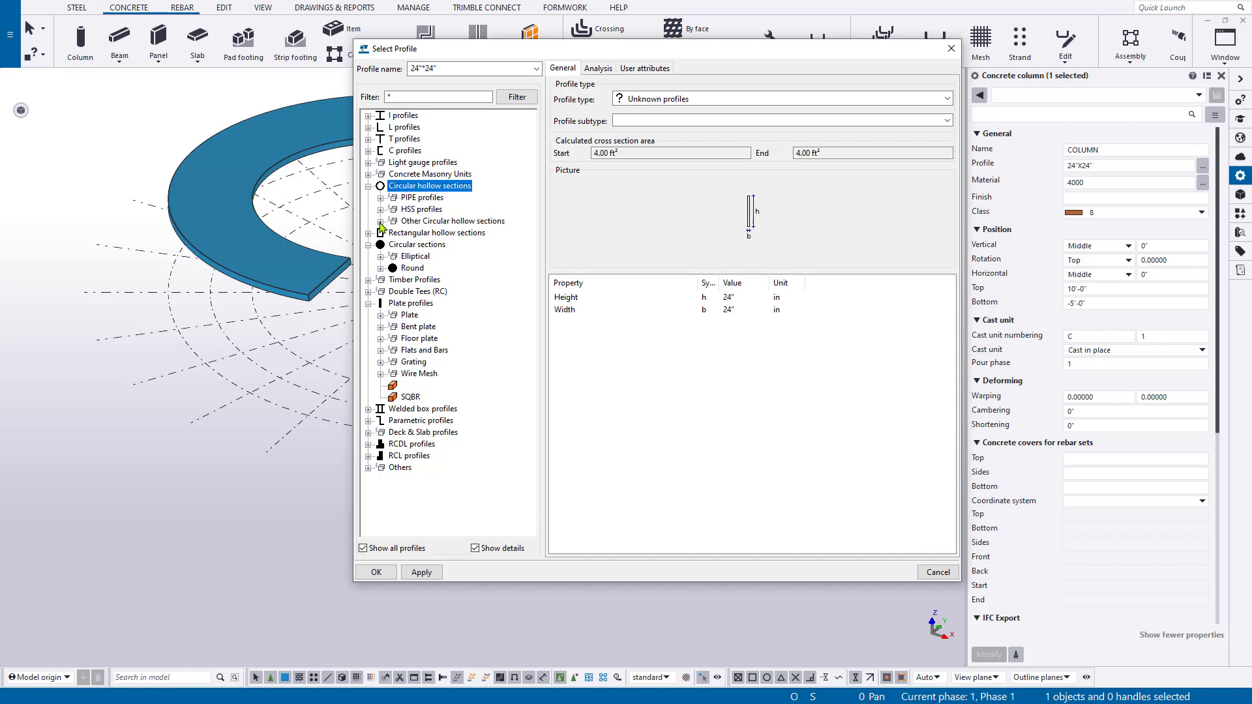
{"action": "left_click", "coordinate": [381, 222]}
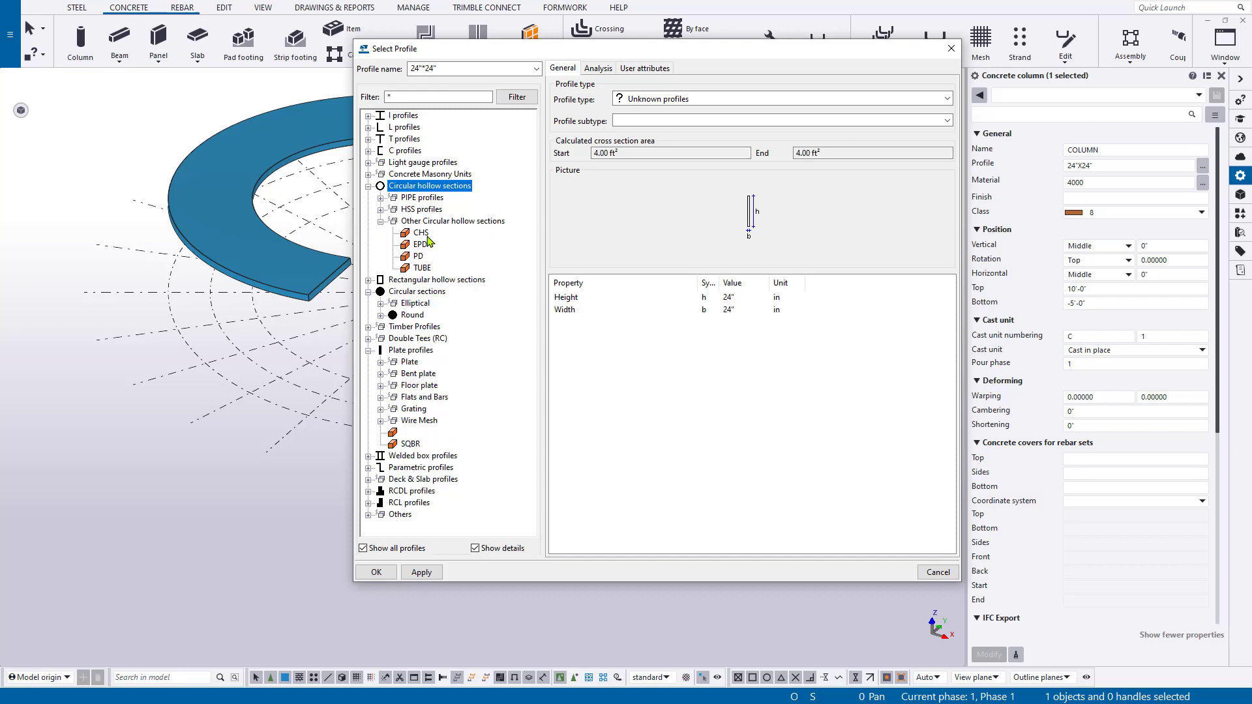
{"action": "left_click", "coordinate": [420, 258]}
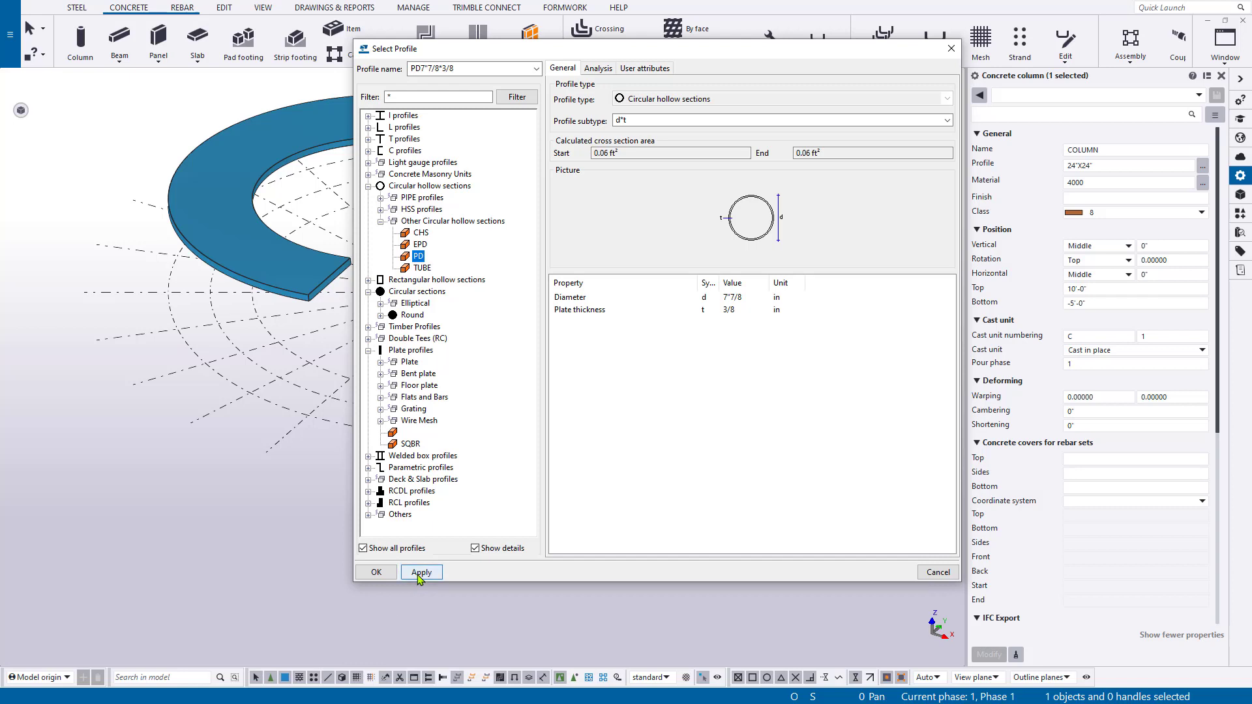
{"action": "left_click", "coordinate": [757, 298]}
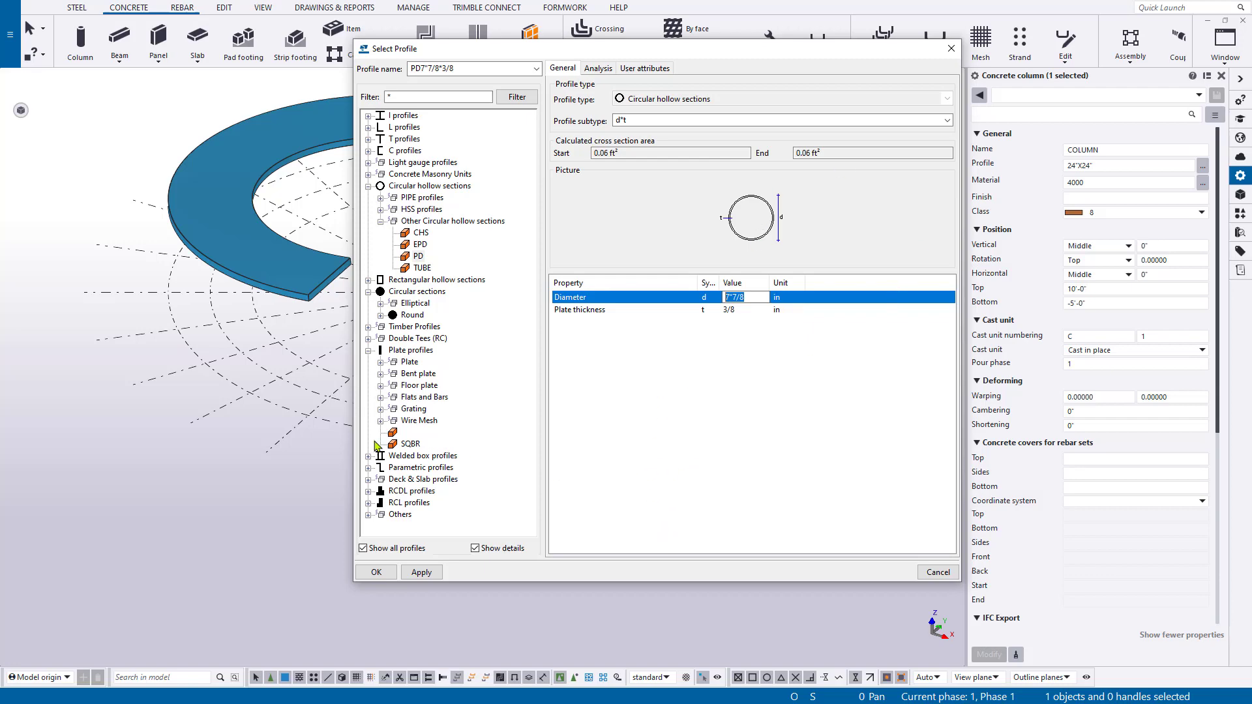
Measure the horizontal distance from the radial grid's center to the ramp's inner edge in plan view.
{"action": "middle_click_drag", "start_coordinate": [308, 414], "coordinate": [110, 388]}
{"action": "scroll", "coordinate": [110, 389], "scroll_direction": "down", "scroll_amount": 2}
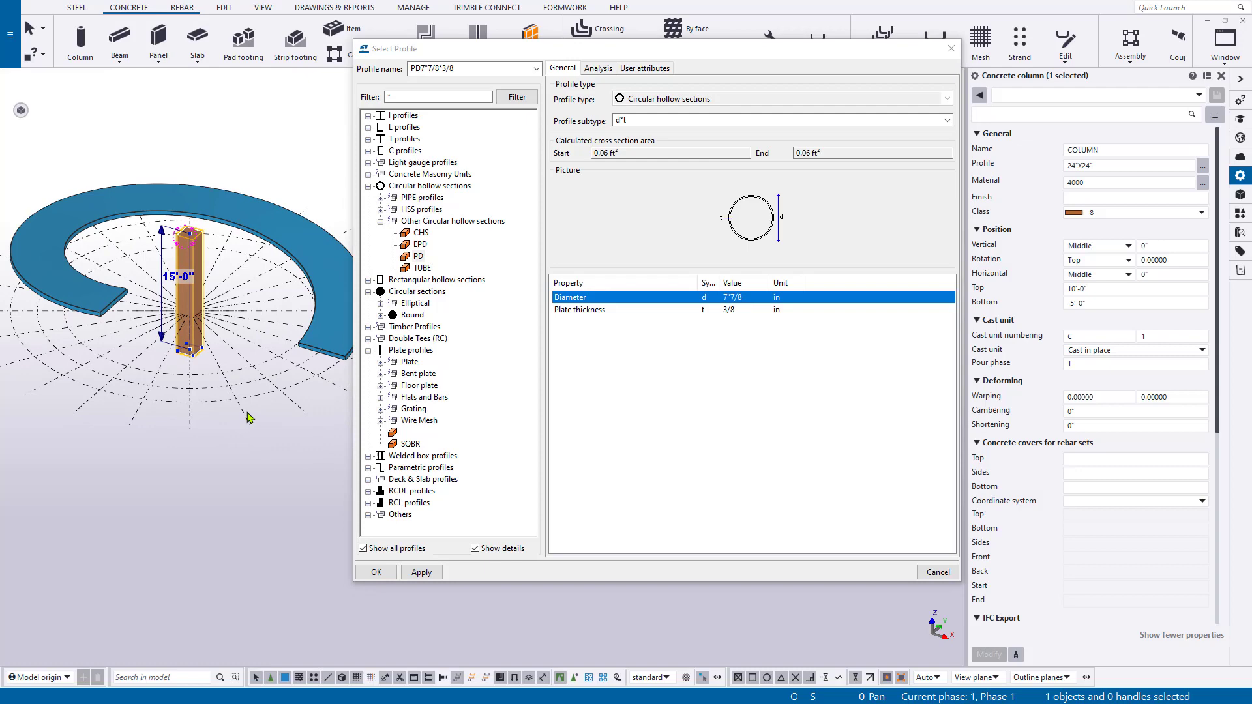
{"action": "key", "text": "ctrl+p"}
{"action": "middle_click_drag", "start_coordinate": [309, 394], "coordinate": [2, 347]}
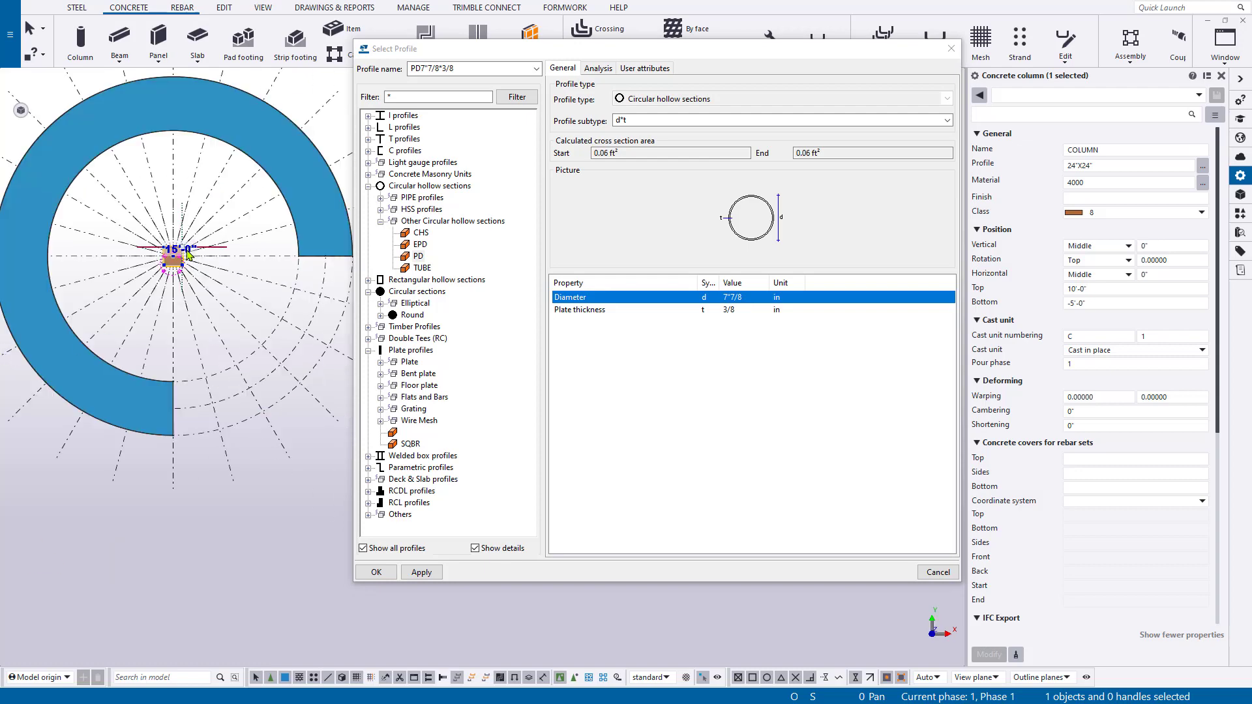
{"action": "scroll", "coordinate": [176, 254], "scroll_direction": "up", "scroll_amount": 2}
{"action": "key", "text": "f"}
{"action": "left_click", "coordinate": [164, 254]}
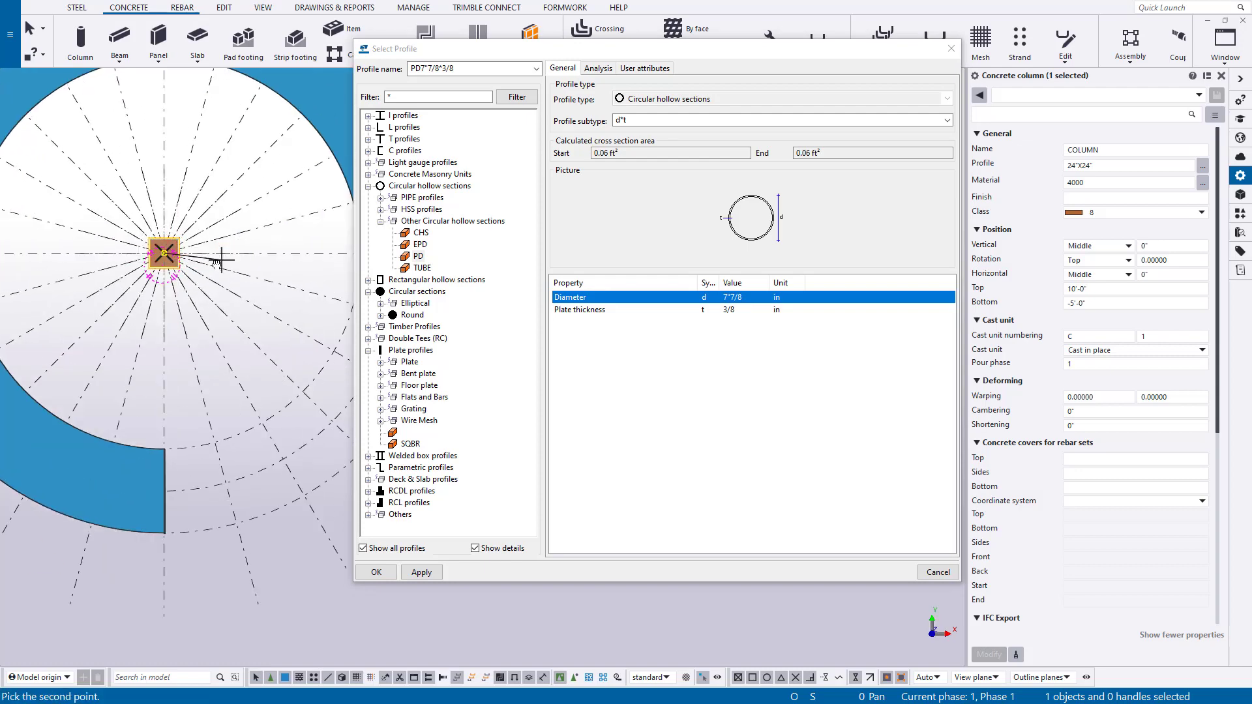
{"action": "middle_click_drag", "start_coordinate": [222, 260], "coordinate": [133, 287]}
{"action": "left_click", "coordinate": [271, 279]}
{"action": "left_click", "coordinate": [263, 343]}
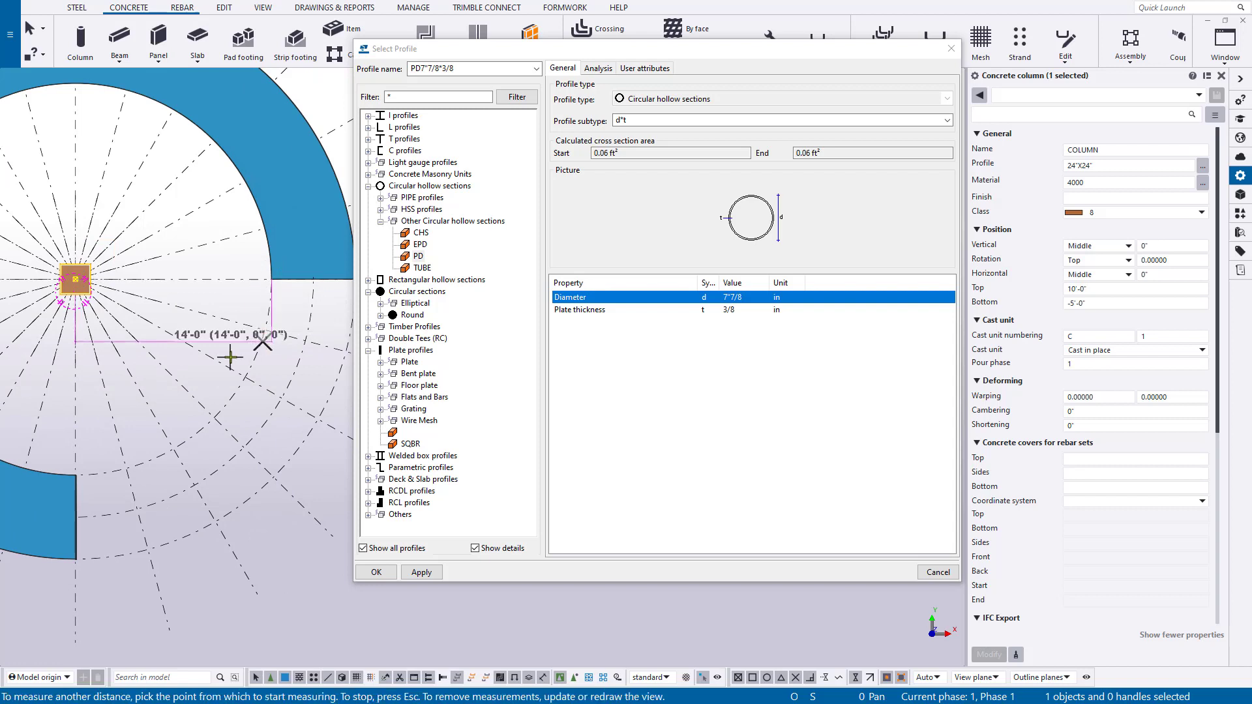
Set the PD profile's diameter to 28' and plate thickness to 12", modify the column with it, and end the measuring command.
{"action": "left_click", "coordinate": [757, 297]}
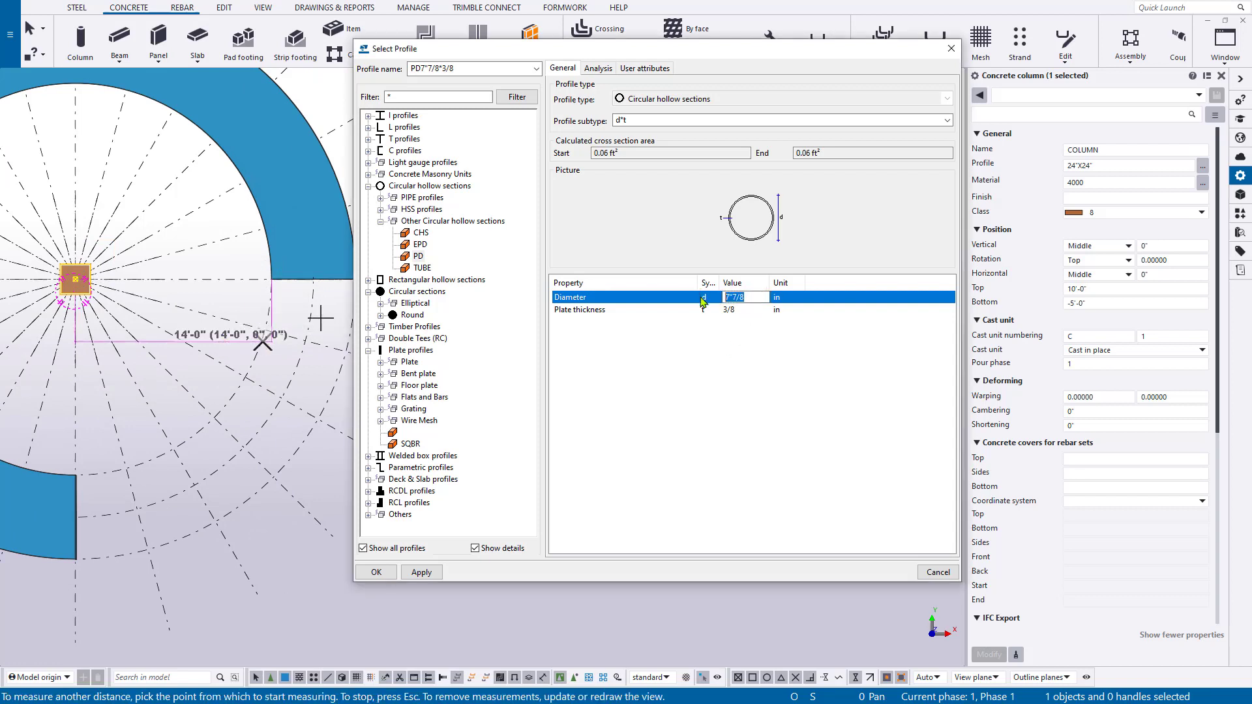
{"action": "type", "text": "28'"}
{"action": "left_click", "coordinate": [747, 311]}
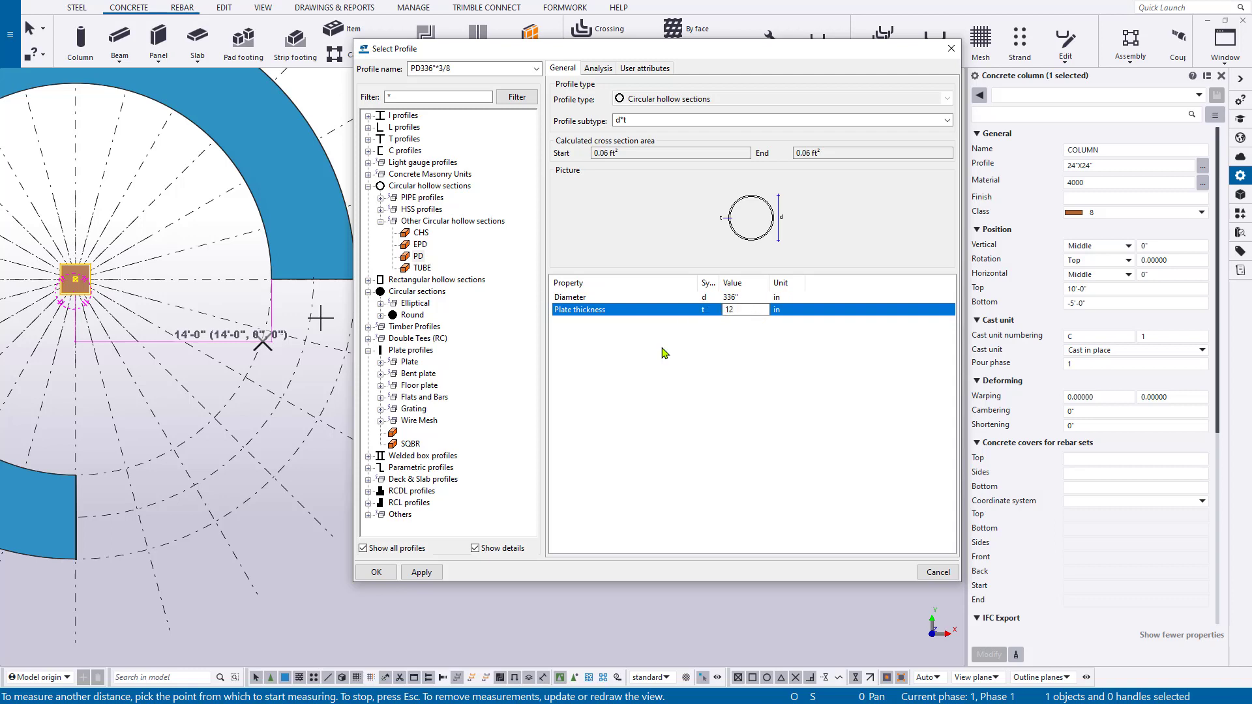
{"action": "left_click", "coordinate": [422, 572]}
{"action": "left_click", "coordinate": [376, 572]}
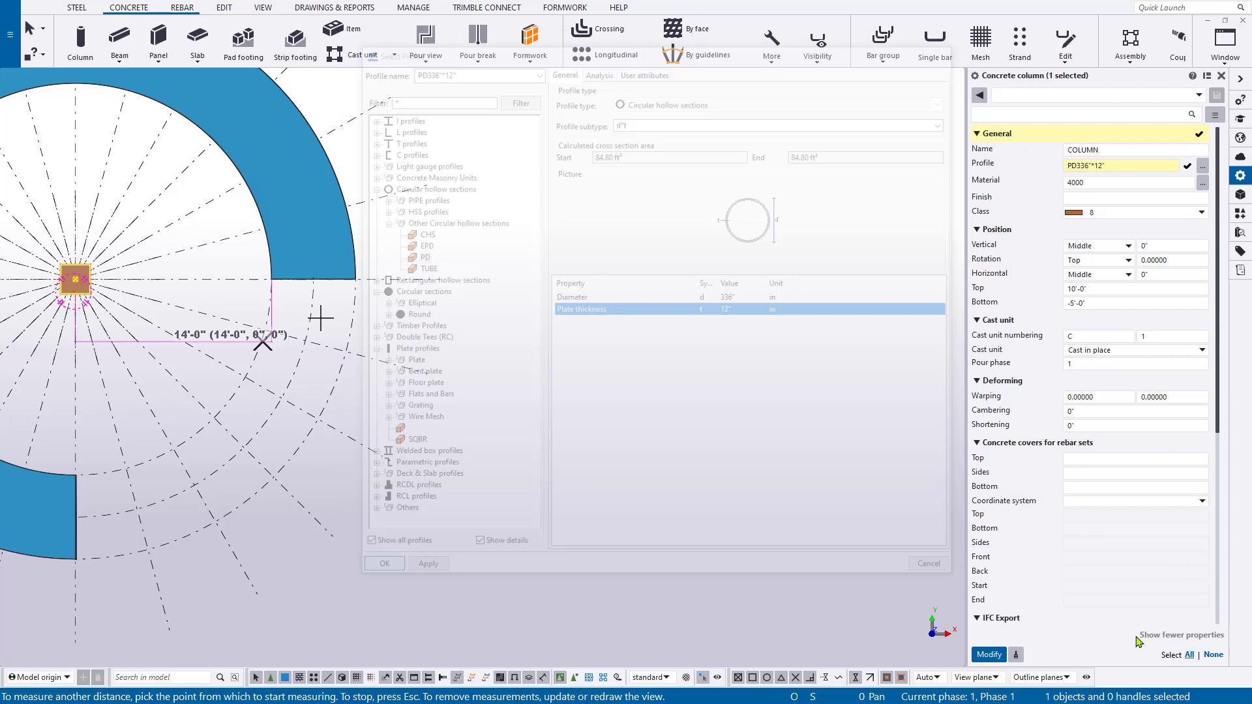
{"action": "left_click", "coordinate": [990, 654]}
{"action": "scroll", "coordinate": [767, 551], "scroll_direction": "down", "scroll_amount": 2}
{"action": "right_click", "coordinate": [503, 368]}
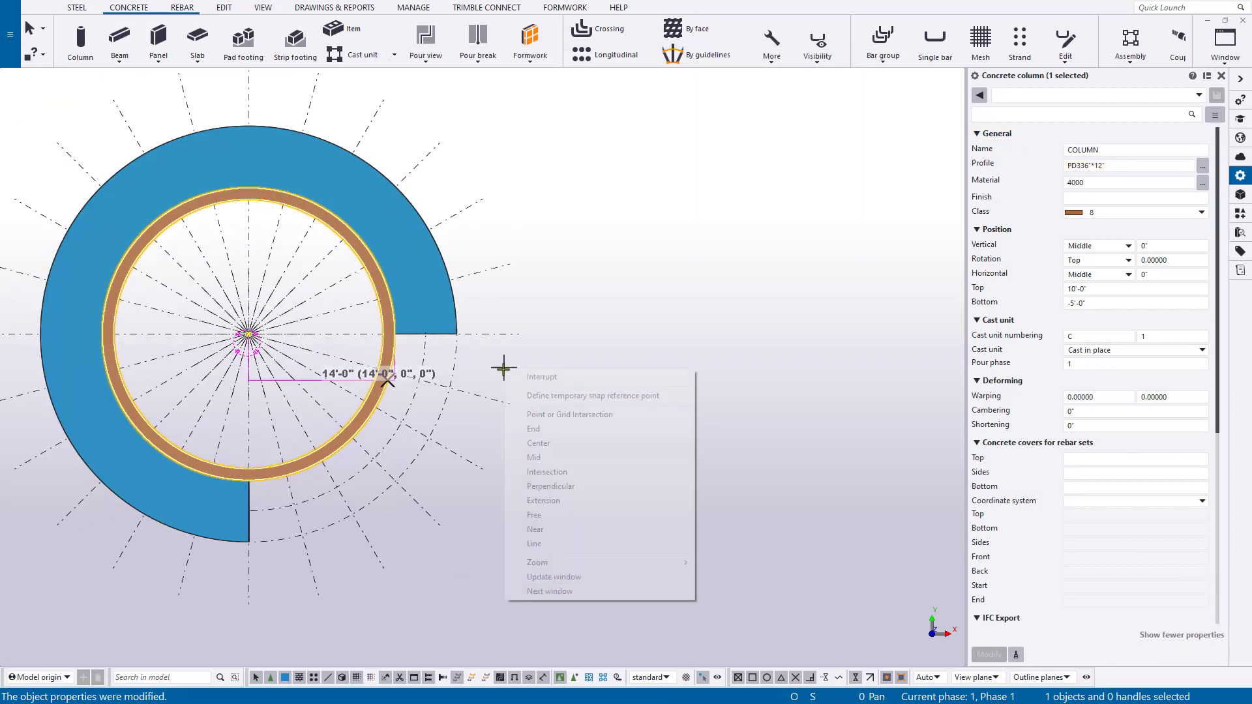
{"action": "left_click", "coordinate": [541, 376]}
Set the hollow central column's top level to 15'-0" while viewing the model in 3D.
{"action": "middle_click_drag", "start_coordinate": [338, 422], "coordinate": [358, 210], "text": "ctrl"}
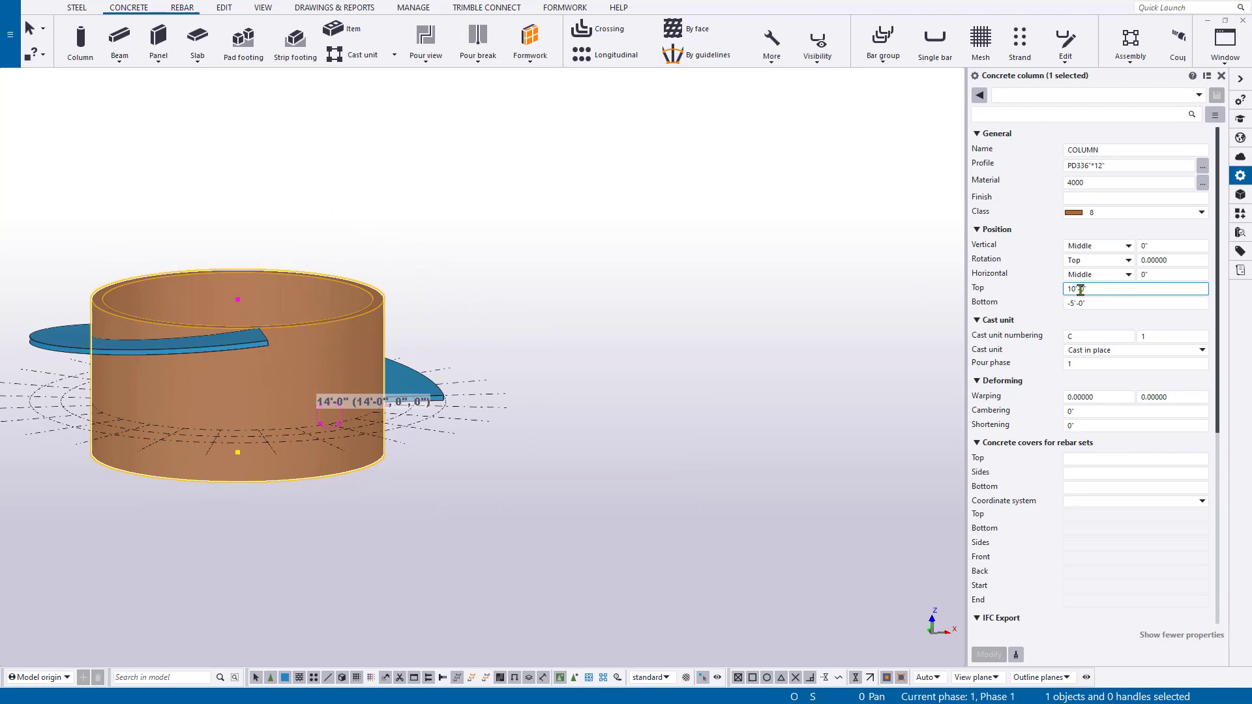
{"action": "left_click_drag", "start_coordinate": [1077, 289], "coordinate": [1072, 288]}
{"action": "type", "text": "5"}
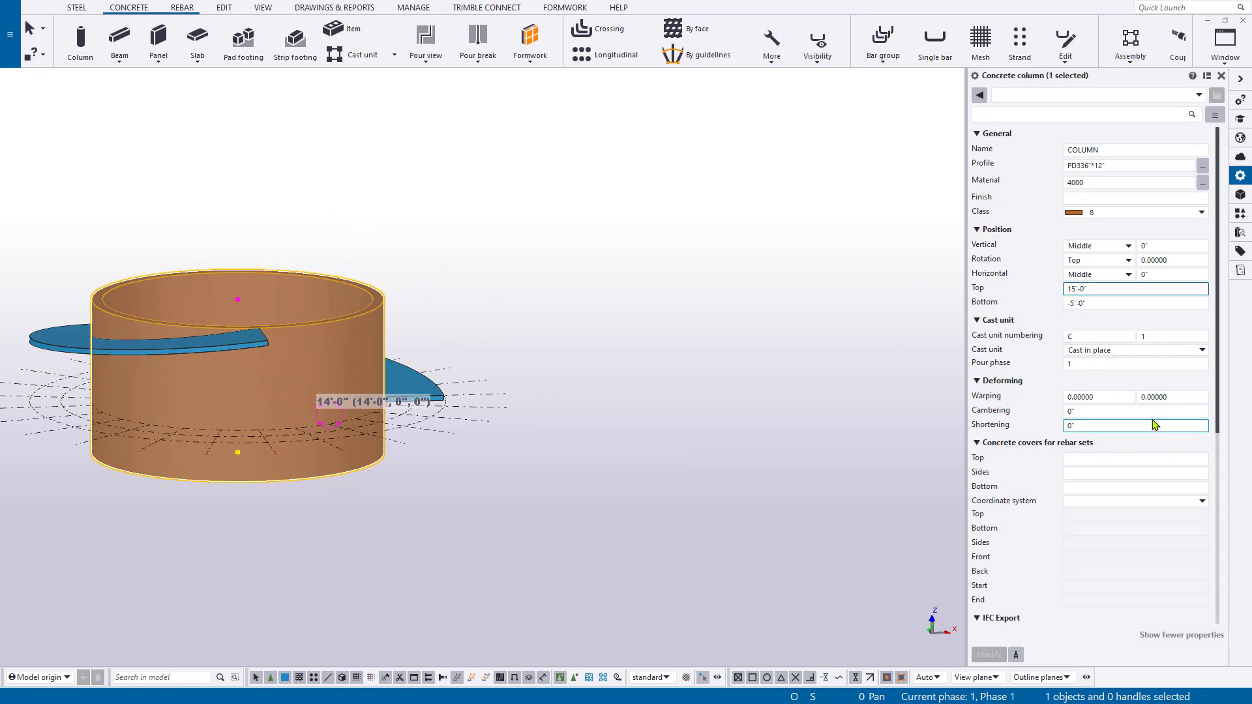
{"action": "key", "text": "Return"}
Change the central column's class to 1 and check it against the ramp in 3D.
{"action": "left_click", "coordinate": [1103, 210]}
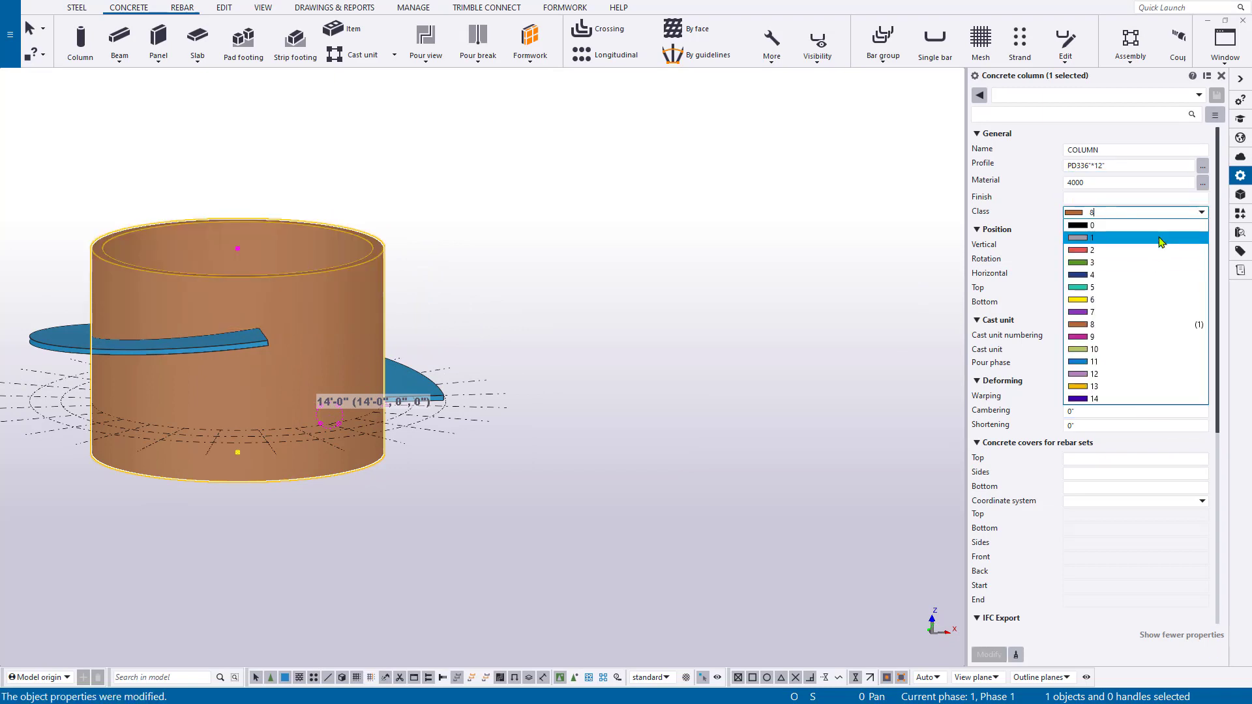
{"action": "left_click", "coordinate": [1161, 240]}
{"action": "left_click", "coordinate": [991, 655]}
{"action": "scroll", "coordinate": [467, 463], "scroll_direction": "down", "scroll_amount": 2}
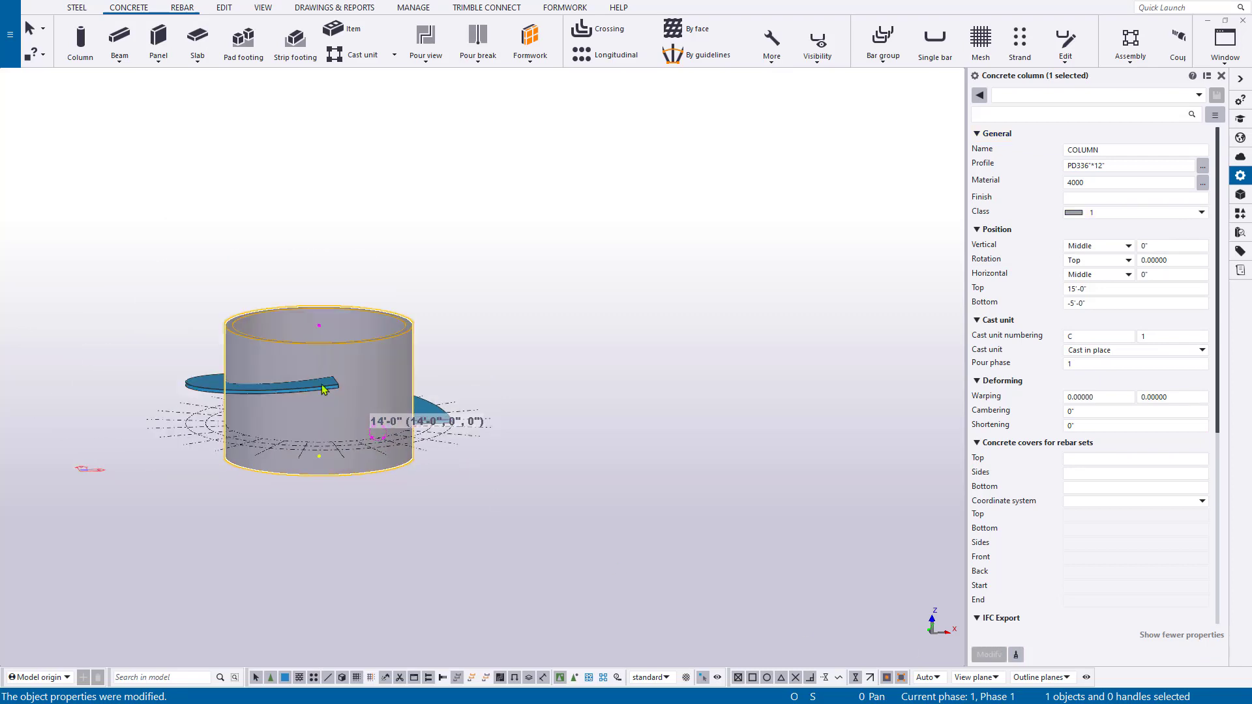
{"action": "middle_click_drag", "start_coordinate": [324, 381], "coordinate": [307, 405], "text": "ctrl"}
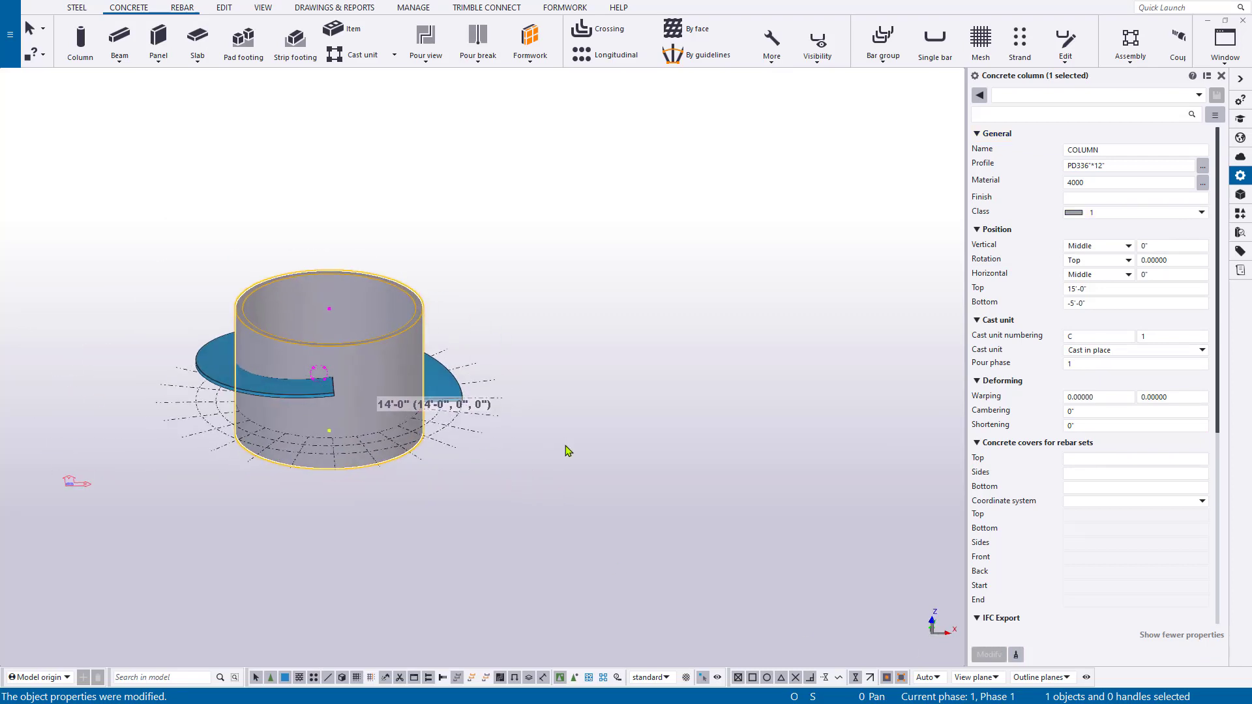
Start a new concrete spiral beam in plan view with class 1 and profile 42*8.
{"action": "left_click", "coordinate": [557, 488]}
{"action": "key", "text": "ctrl+p"}
{"action": "middle_click_drag", "start_coordinate": [540, 433], "coordinate": [494, 463]}
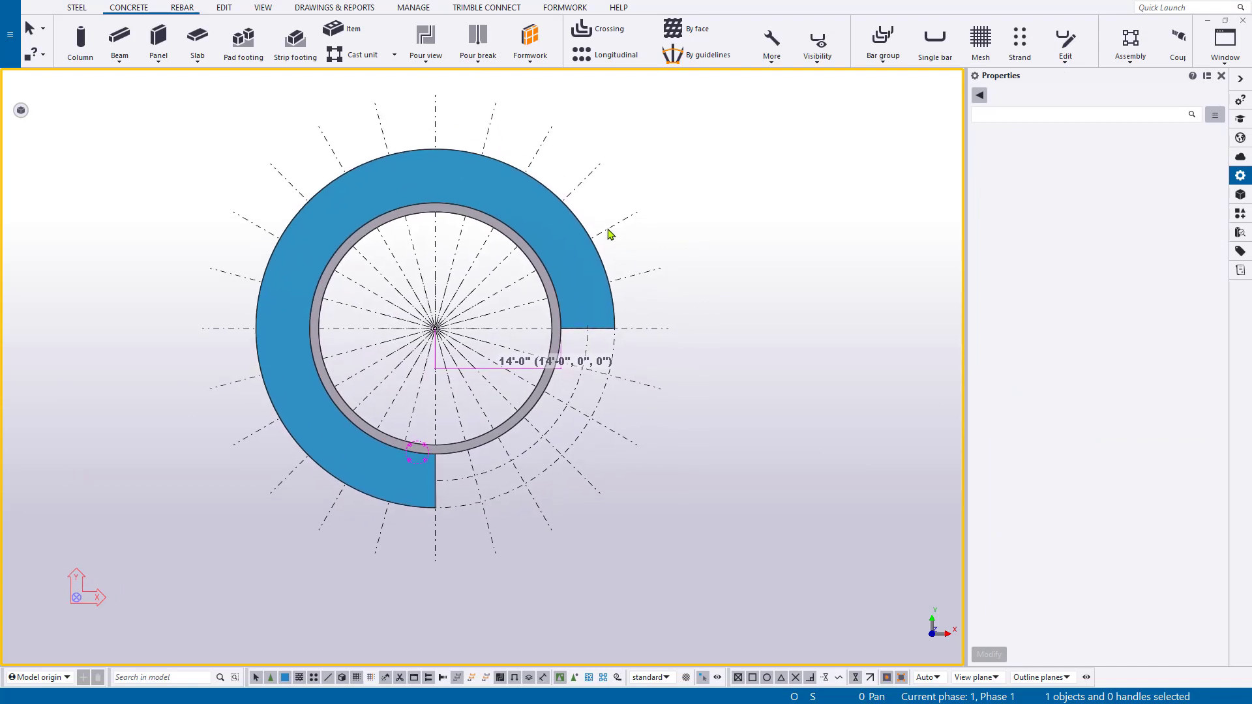
{"action": "left_click", "coordinate": [120, 55]}
{"action": "left_click", "coordinate": [133, 133]}
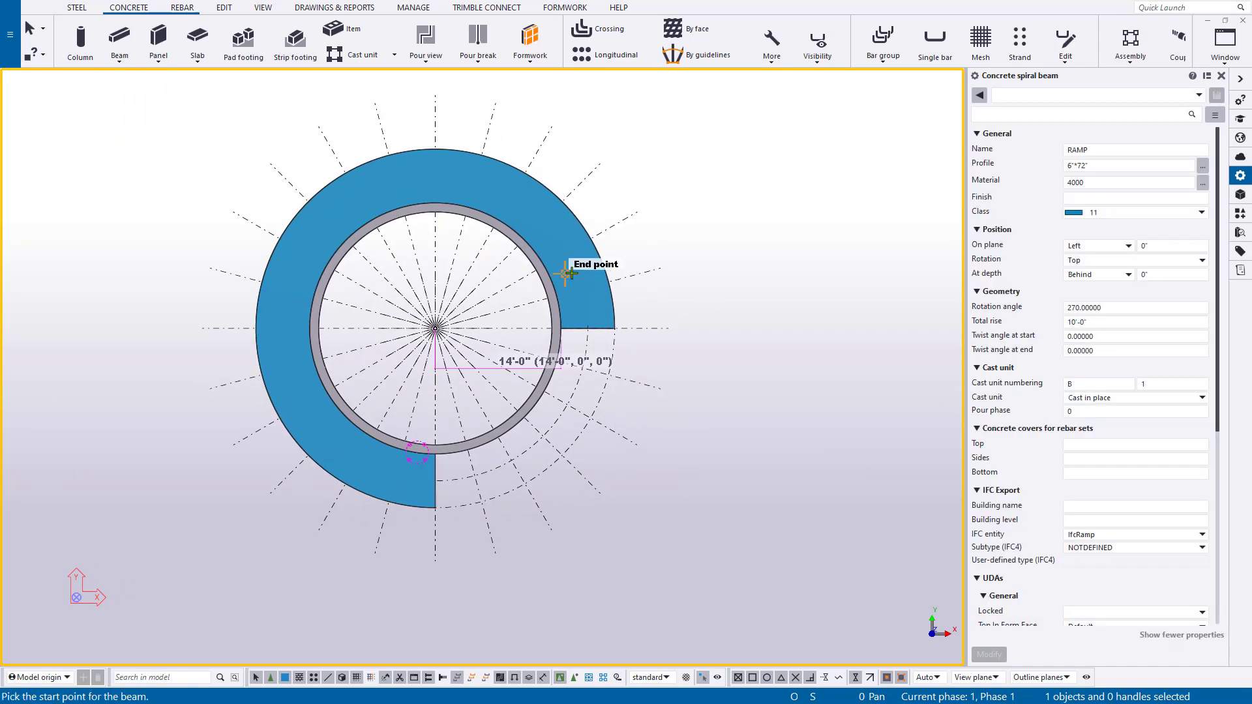
{"action": "left_click", "coordinate": [1201, 212]}
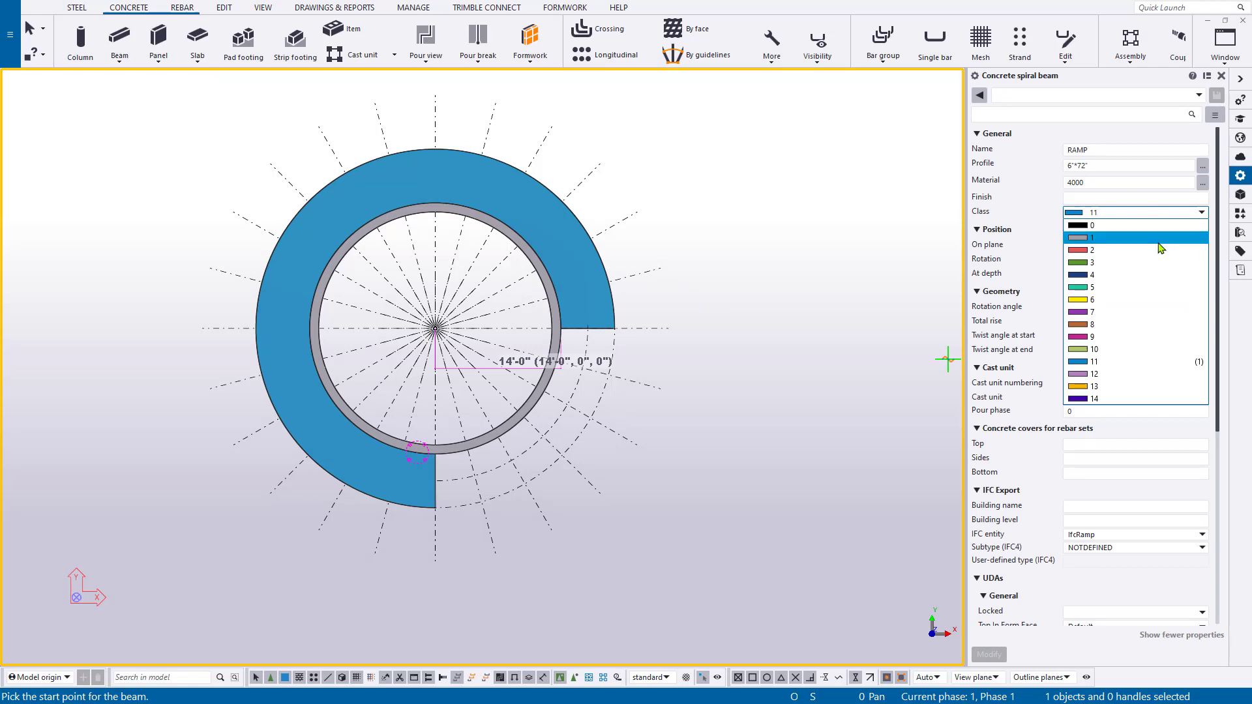
{"action": "left_click", "coordinate": [1148, 238]}
{"action": "left_click", "coordinate": [1109, 166]}
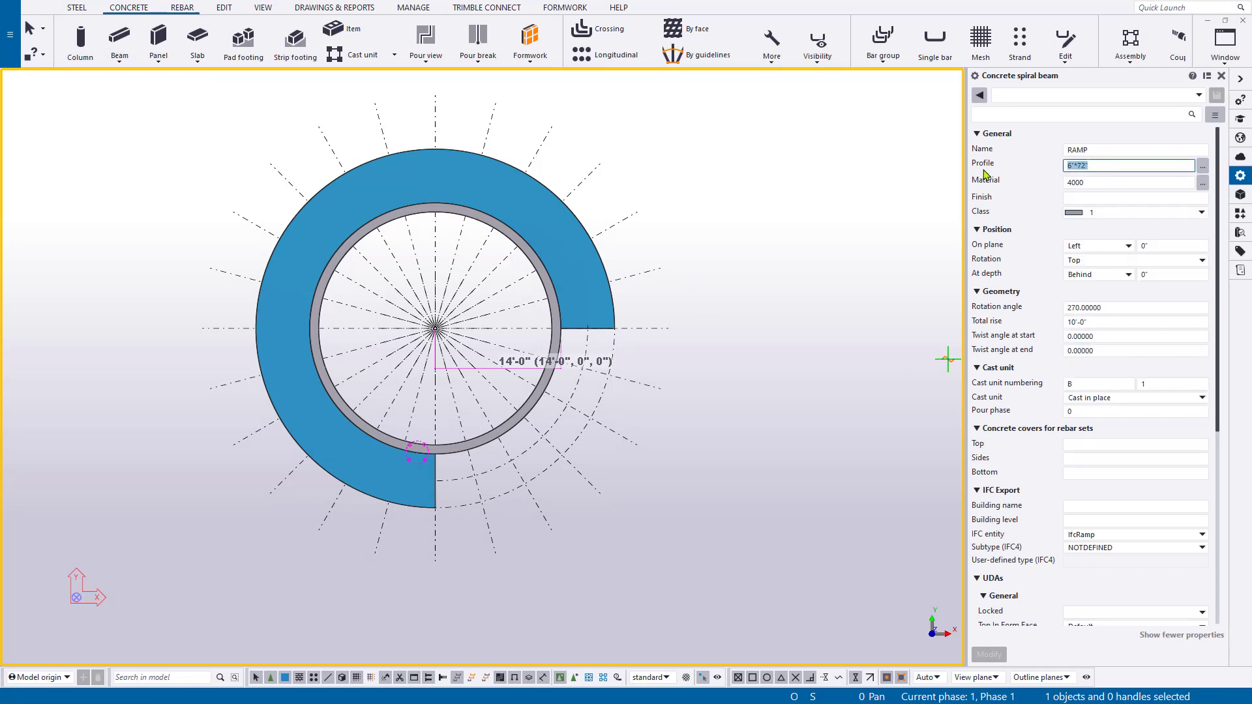
{"action": "type", "text": "42"}
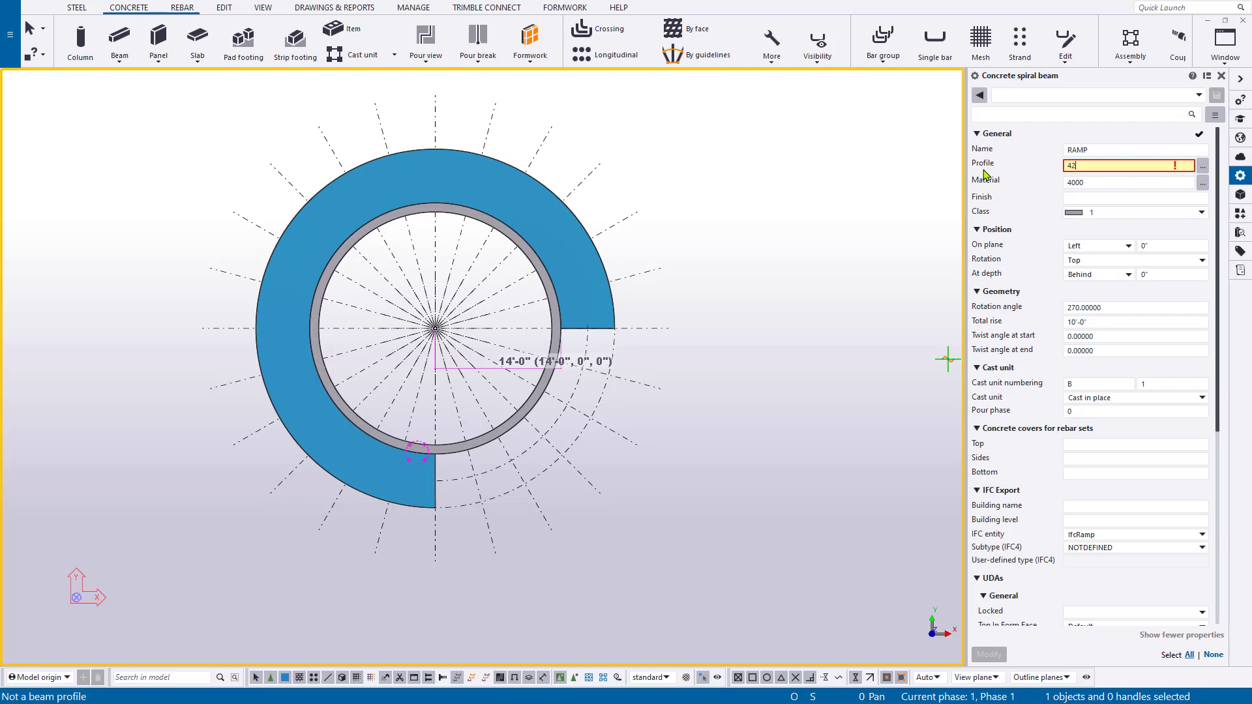
{"action": "type", "text": "*8"}
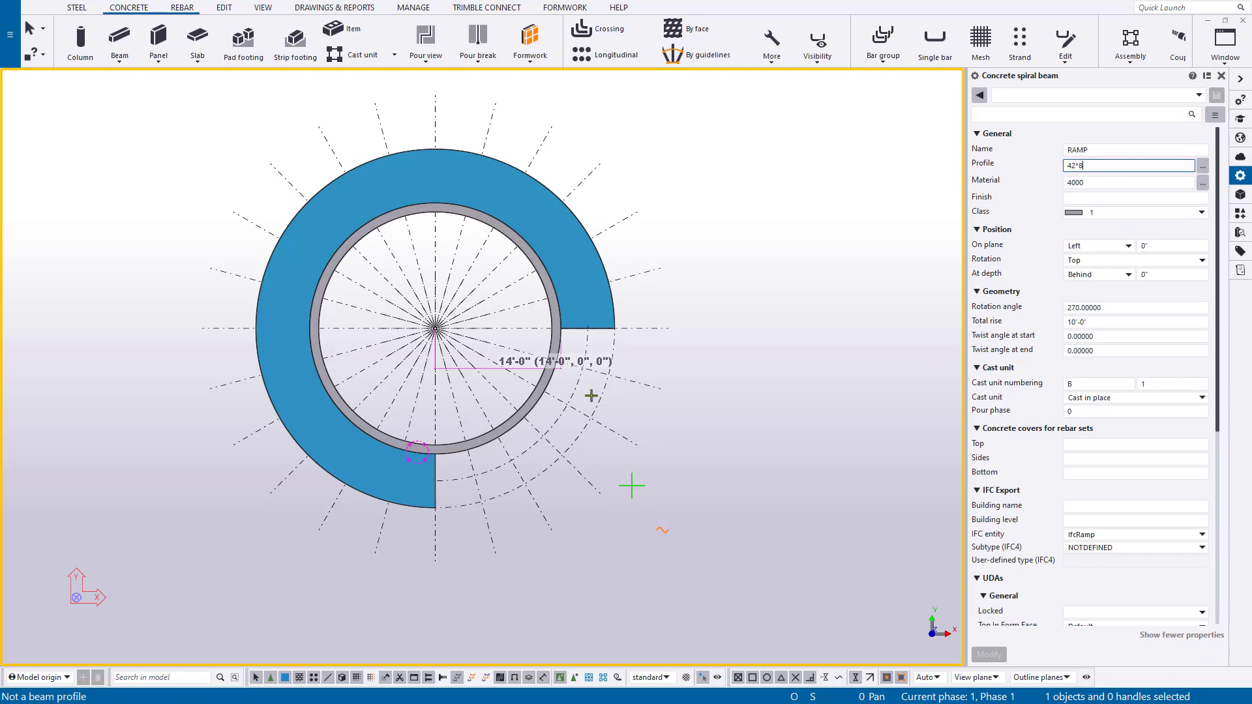
Place the spiral beam from the ramp's outer starting corner around the grid center with a +Z rotation axis, and end the command.
{"action": "scroll", "coordinate": [574, 281], "scroll_direction": "up", "scroll_amount": 4}
{"action": "left_click", "coordinate": [668, 339]}
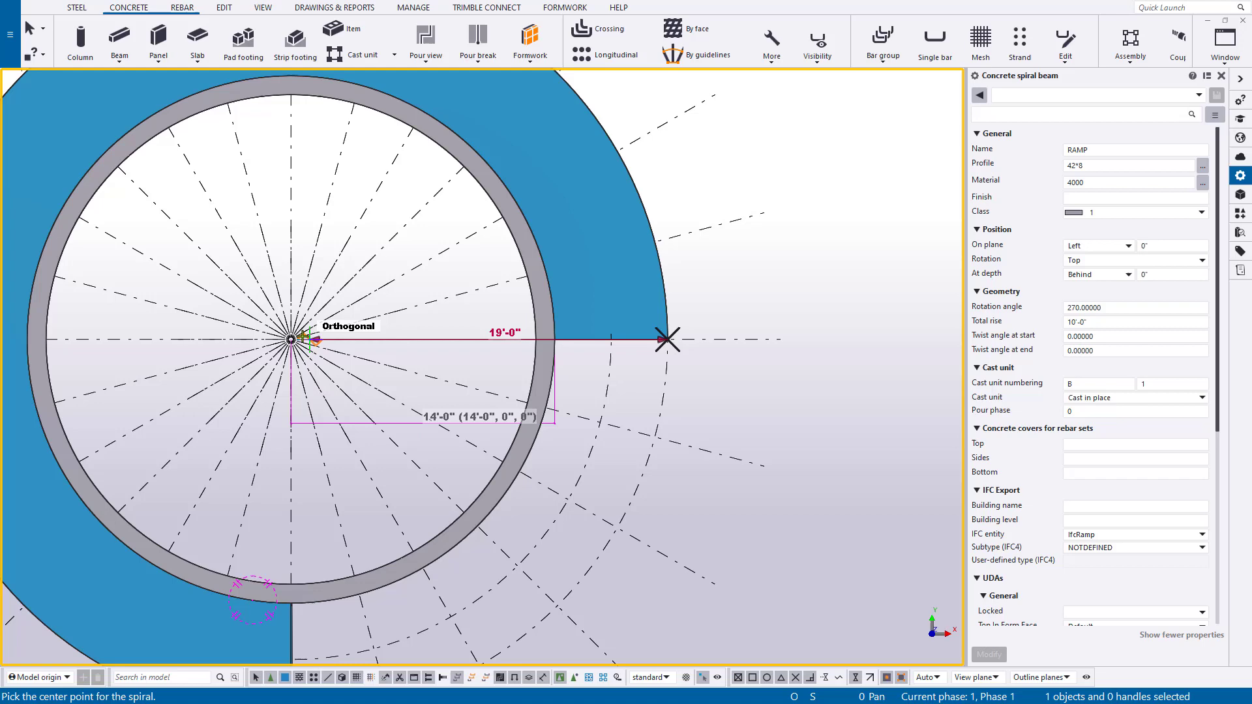
{"action": "left_click", "coordinate": [291, 339]}
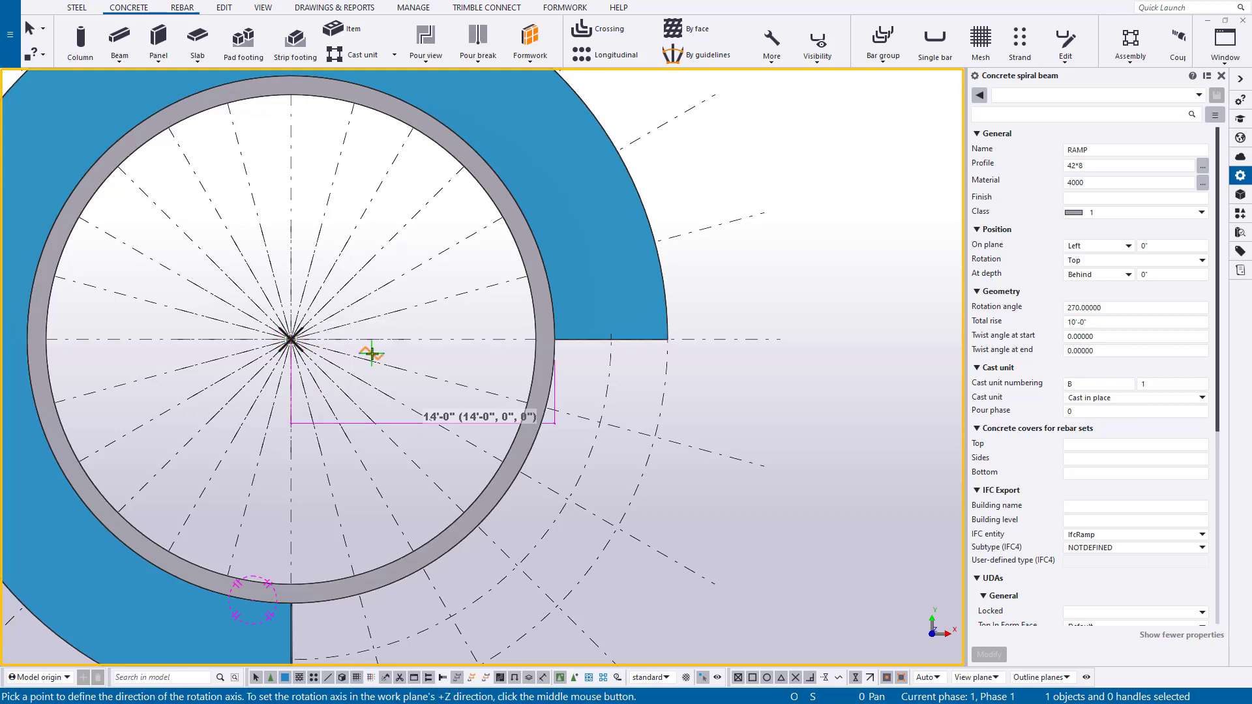
{"action": "middle_click", "coordinate": [475, 310]}
{"action": "scroll", "coordinate": [475, 310], "scroll_direction": "down", "scroll_amount": 1}
{"action": "right_click", "coordinate": [769, 298]}
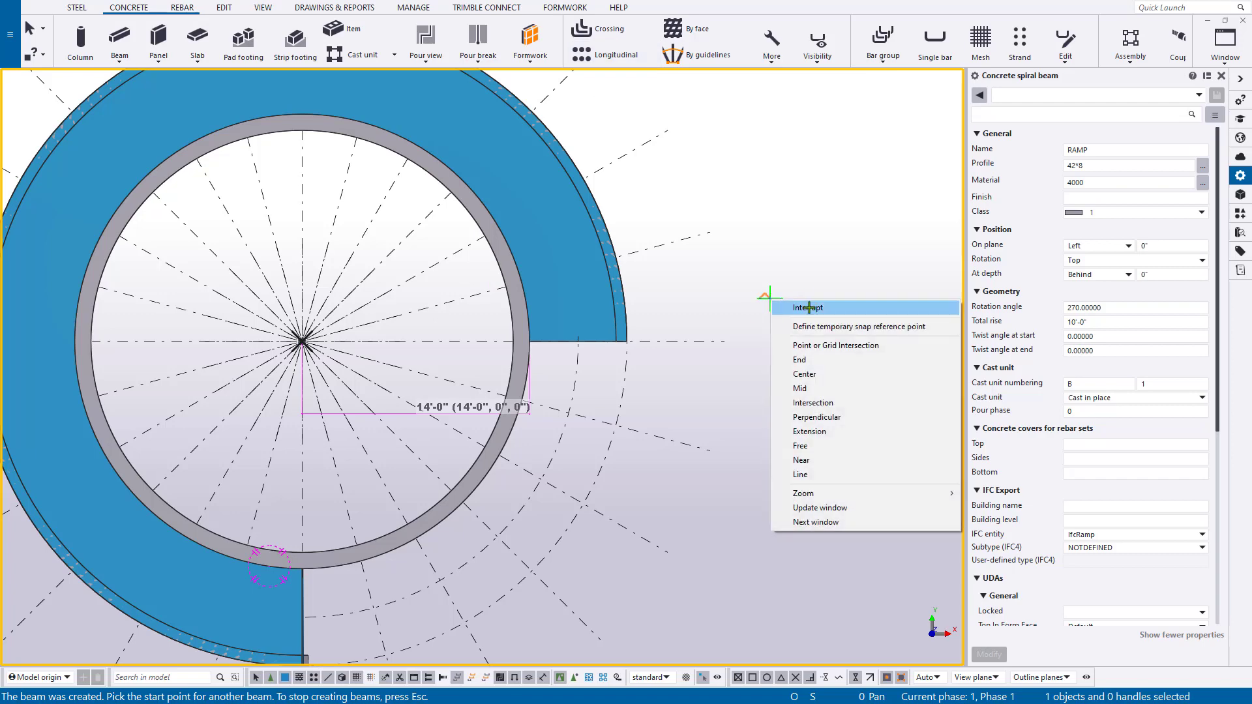
{"action": "left_click", "coordinate": [808, 307]}
Set the spiral edge wall's at-depth position to Front and apply it, inspecting the ramp's starting end in 3D.
{"action": "scroll", "coordinate": [587, 363], "scroll_direction": "up", "scroll_amount": 2}
{"action": "middle_click_drag", "start_coordinate": [559, 371], "coordinate": [408, 218], "text": "ctrl"}
{"action": "scroll", "coordinate": [687, 424], "scroll_direction": "down", "scroll_amount": 2}
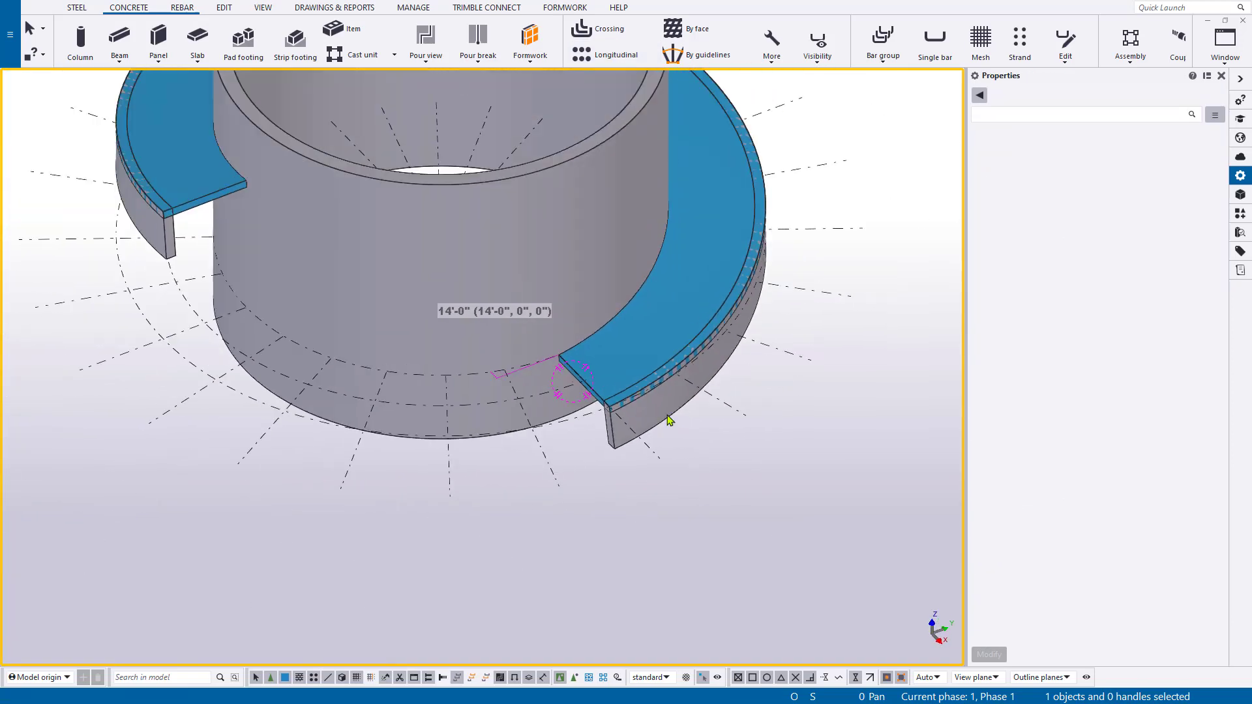
{"action": "left_click", "coordinate": [668, 421]}
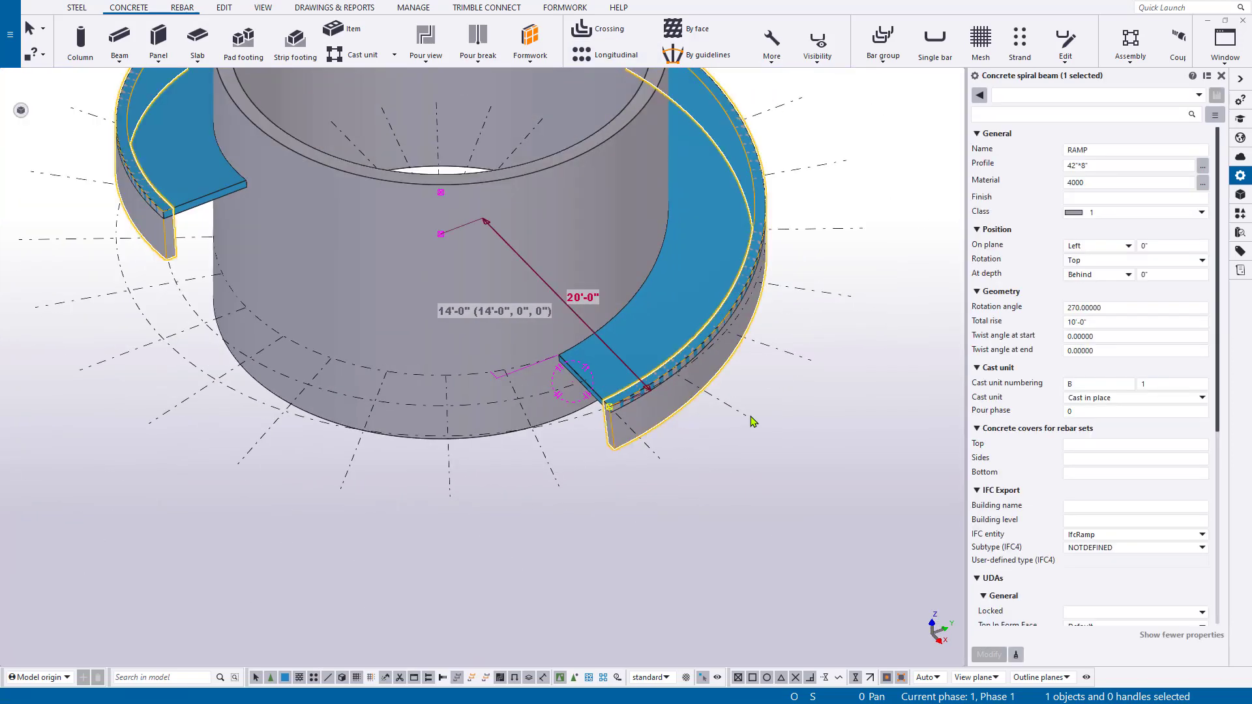
{"action": "left_click", "coordinate": [1100, 277]}
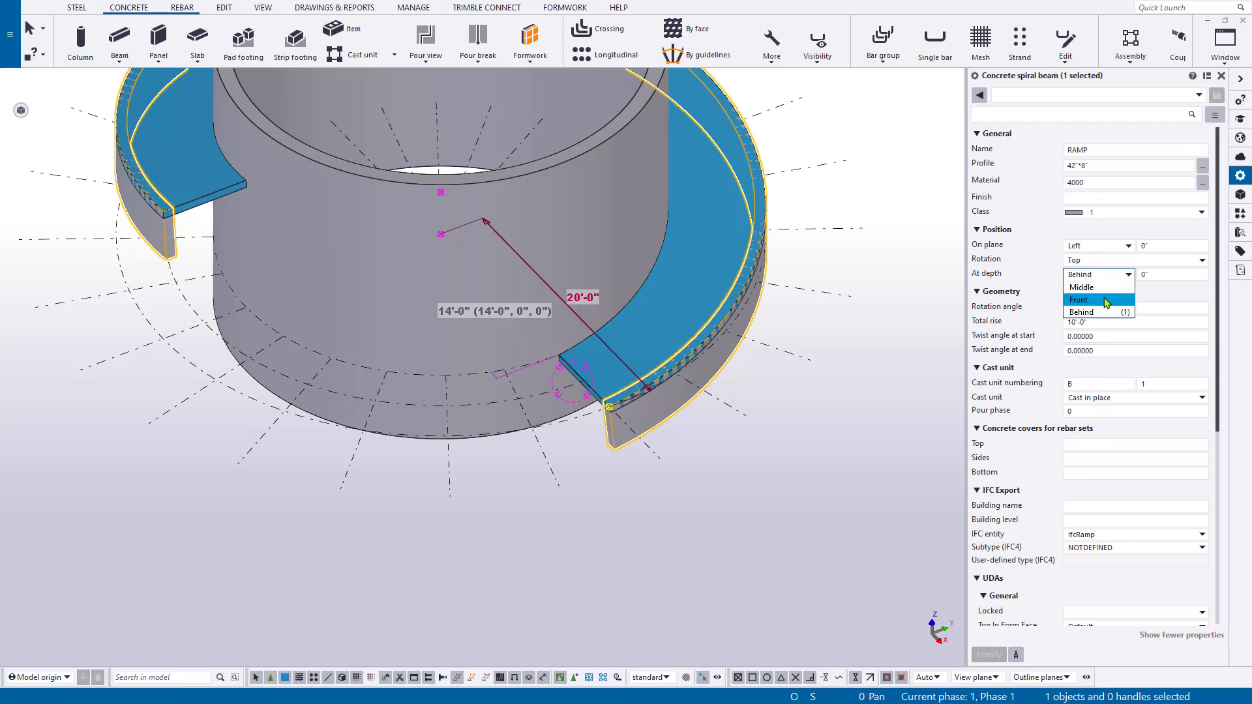
{"action": "left_click", "coordinate": [1107, 302]}
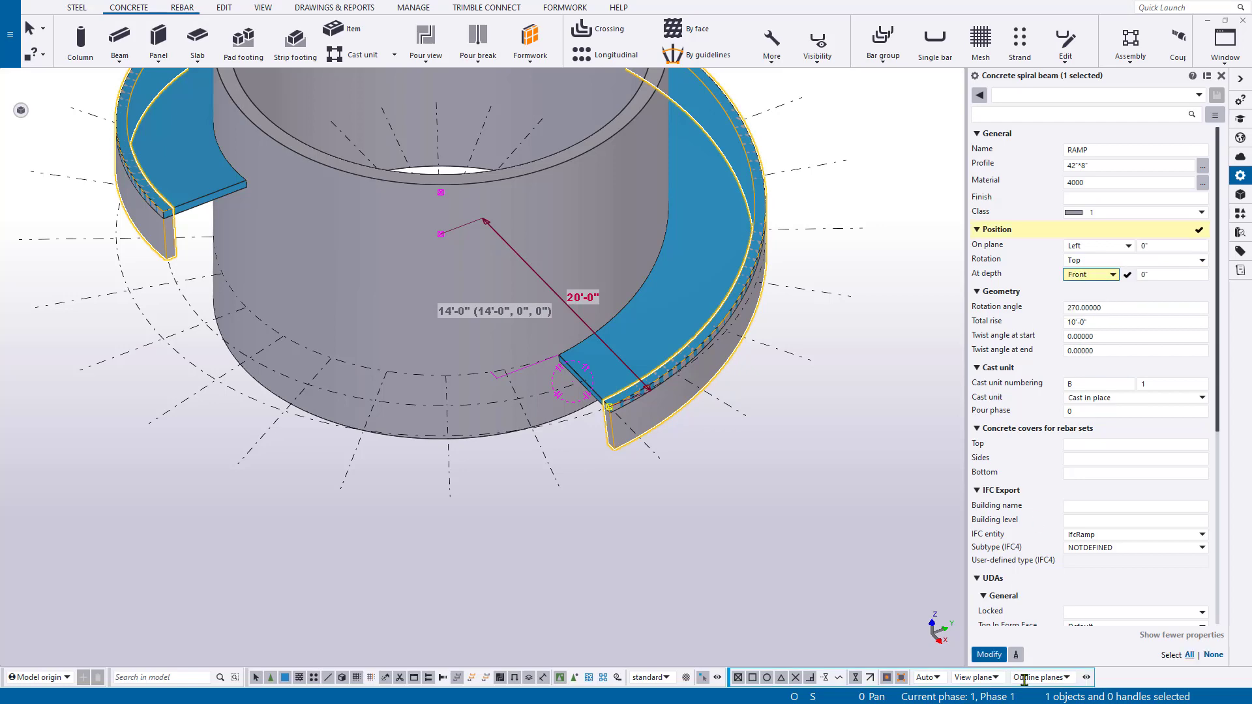
{"action": "left_click", "coordinate": [989, 655]}
{"action": "scroll", "coordinate": [613, 405], "scroll_direction": "up", "scroll_amount": 5}
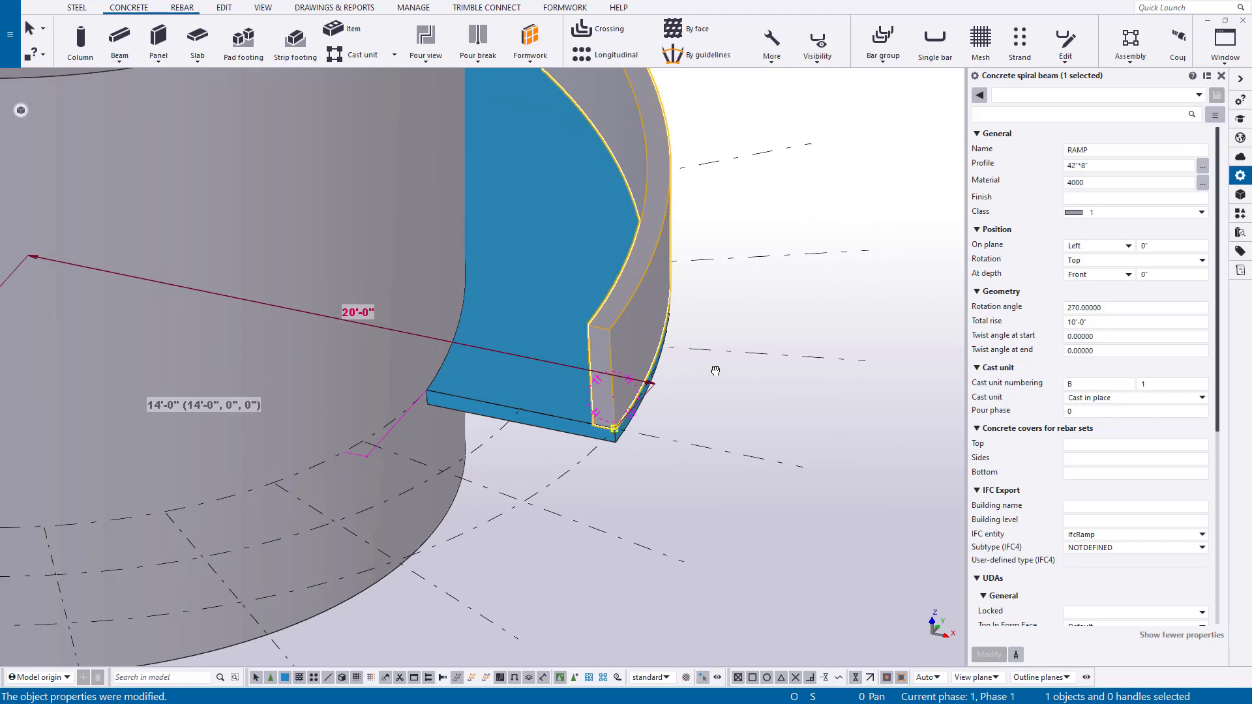
{"action": "middle_click_drag", "start_coordinate": [715, 371], "coordinate": [740, 369], "text": "ctrl"}
{"action": "middle_click_drag", "start_coordinate": [617, 428], "coordinate": [713, 323]}
Select the blue spiral ramp slab and change its profile to 6"*80".
{"action": "left_click", "coordinate": [562, 324]}
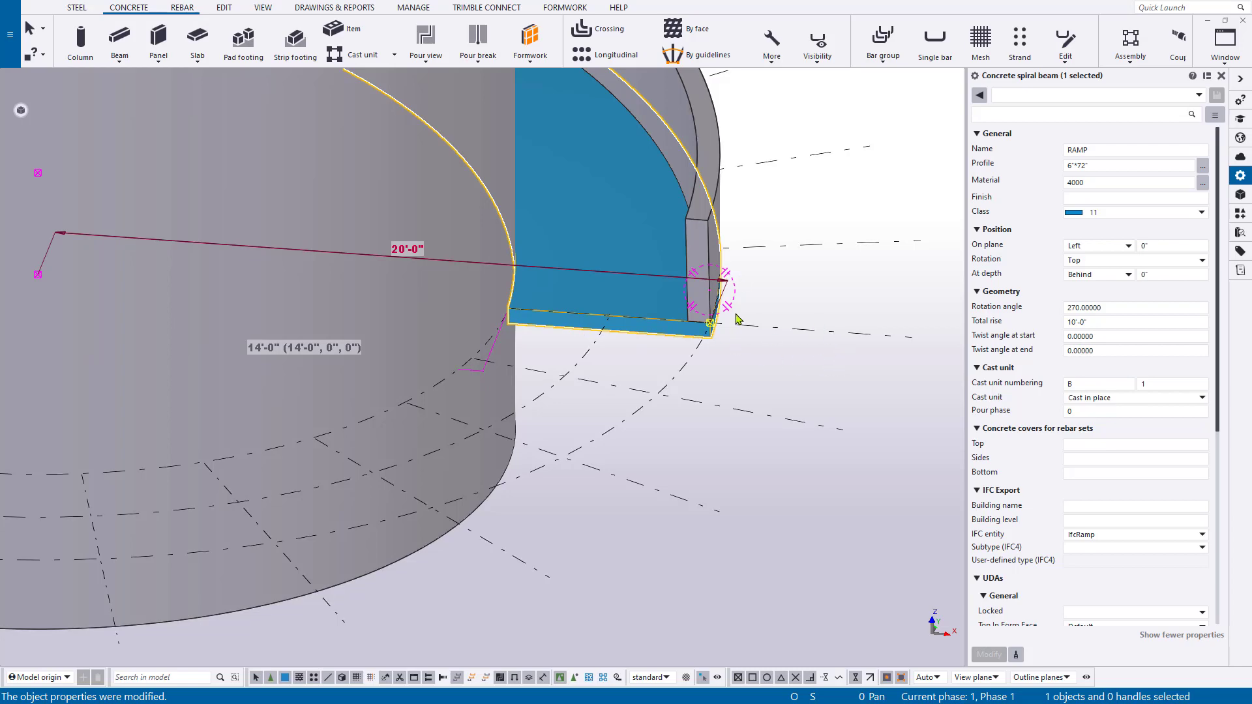
{"action": "scroll", "coordinate": [717, 304], "scroll_direction": "down", "scroll_amount": 3}
{"action": "scroll", "coordinate": [713, 302], "scroll_direction": "down", "scroll_amount": 4}
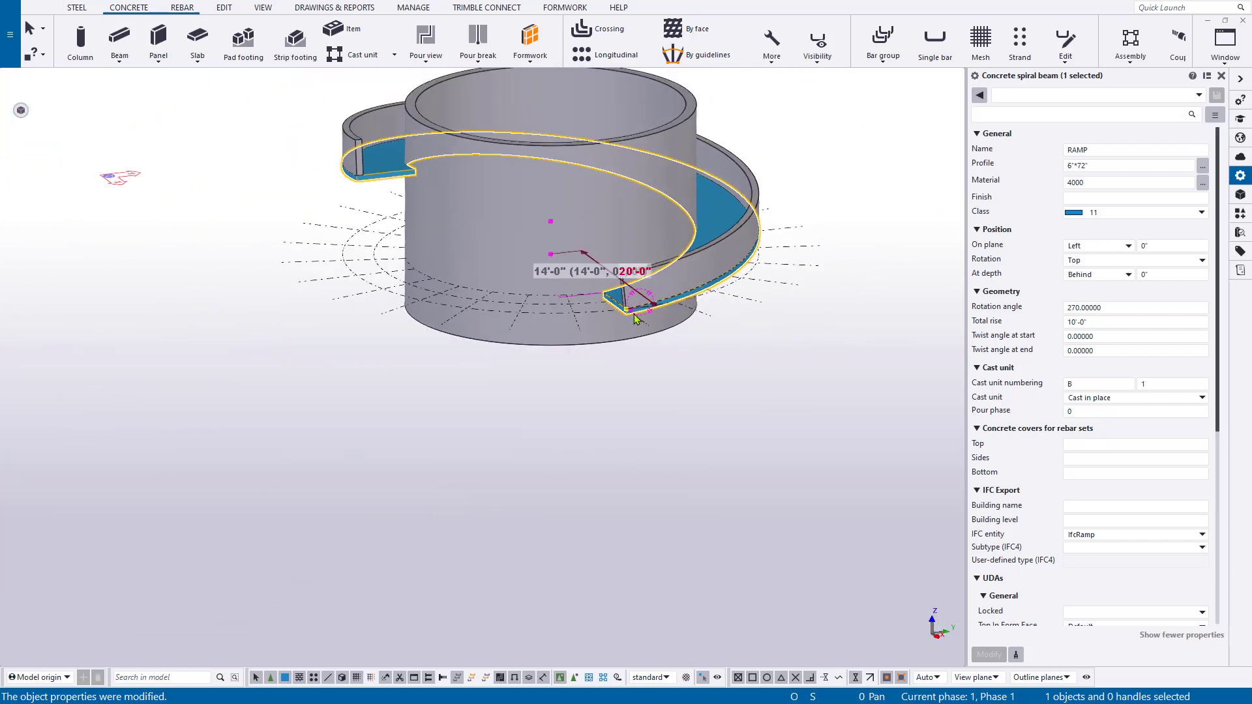
{"action": "middle_click_drag", "start_coordinate": [667, 271], "coordinate": [749, 276], "text": "ctrl"}
{"action": "scroll", "coordinate": [640, 286], "scroll_direction": "up", "scroll_amount": 1}
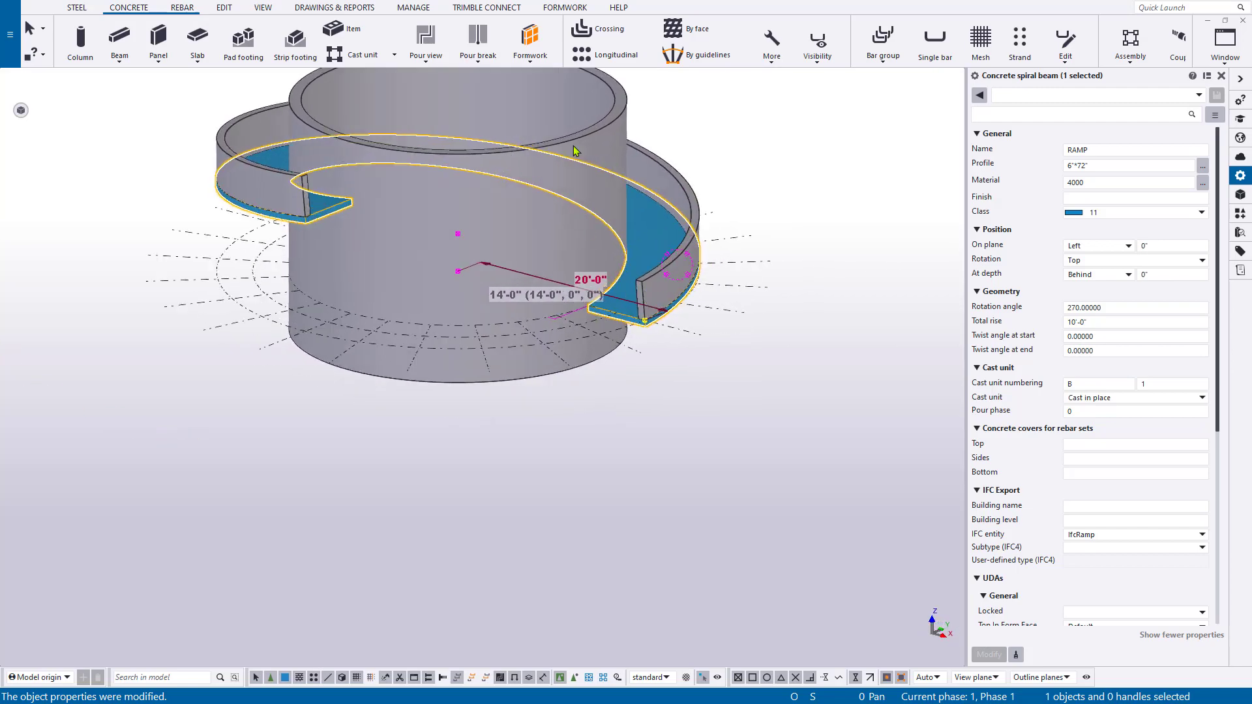
{"action": "mouse_move", "coordinate": [620, 264]}
{"action": "middle_mouse_down"}
{"action": "mouse_move", "coordinate": [559, 262]}
{"action": "mouse_move", "coordinate": [608, 280]}
{"action": "middle_mouse_up"}
{"action": "scroll", "coordinate": [553, 262], "scroll_direction": "down", "scroll_amount": 2}
{"action": "scroll", "coordinate": [587, 271], "scroll_direction": "up", "scroll_amount": 4}
{"action": "scroll", "coordinate": [607, 280], "scroll_direction": "up", "scroll_amount": 3}
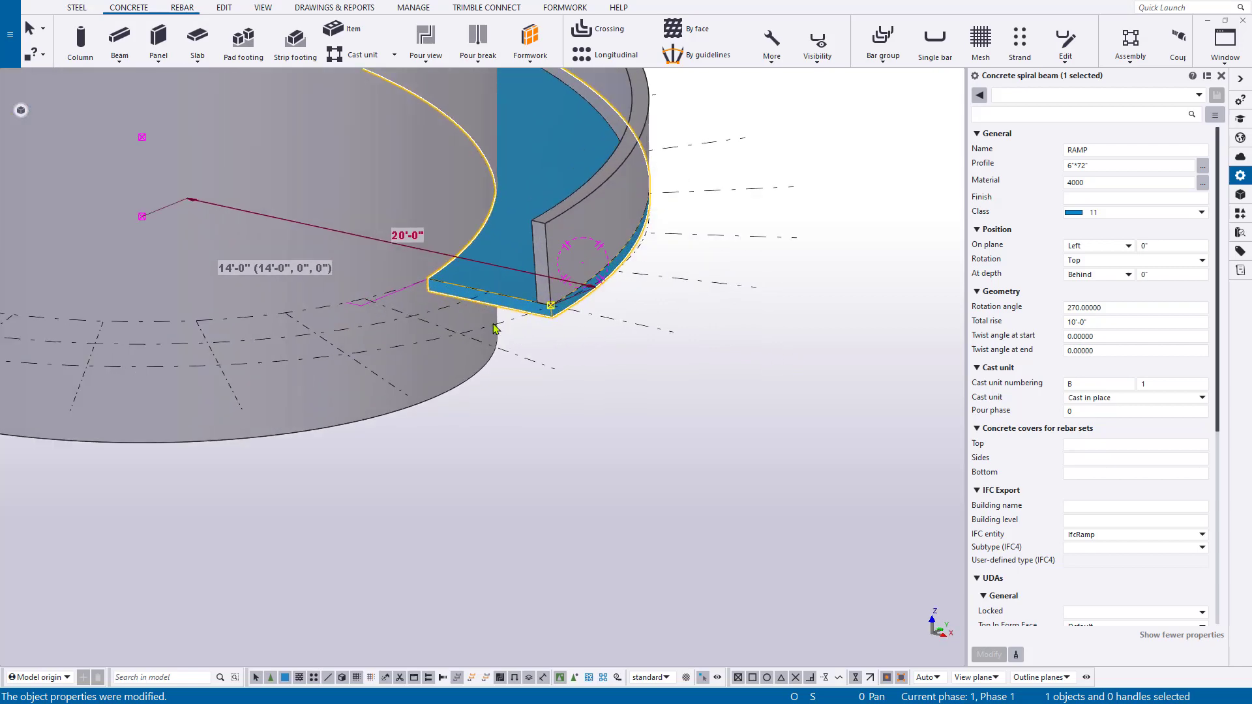
{"action": "left_click", "coordinate": [1096, 167]}
{"action": "key", "text": "BackSpace"}
{"action": "key", "text": "BackSpace"}
{"action": "type", "text": "80"}
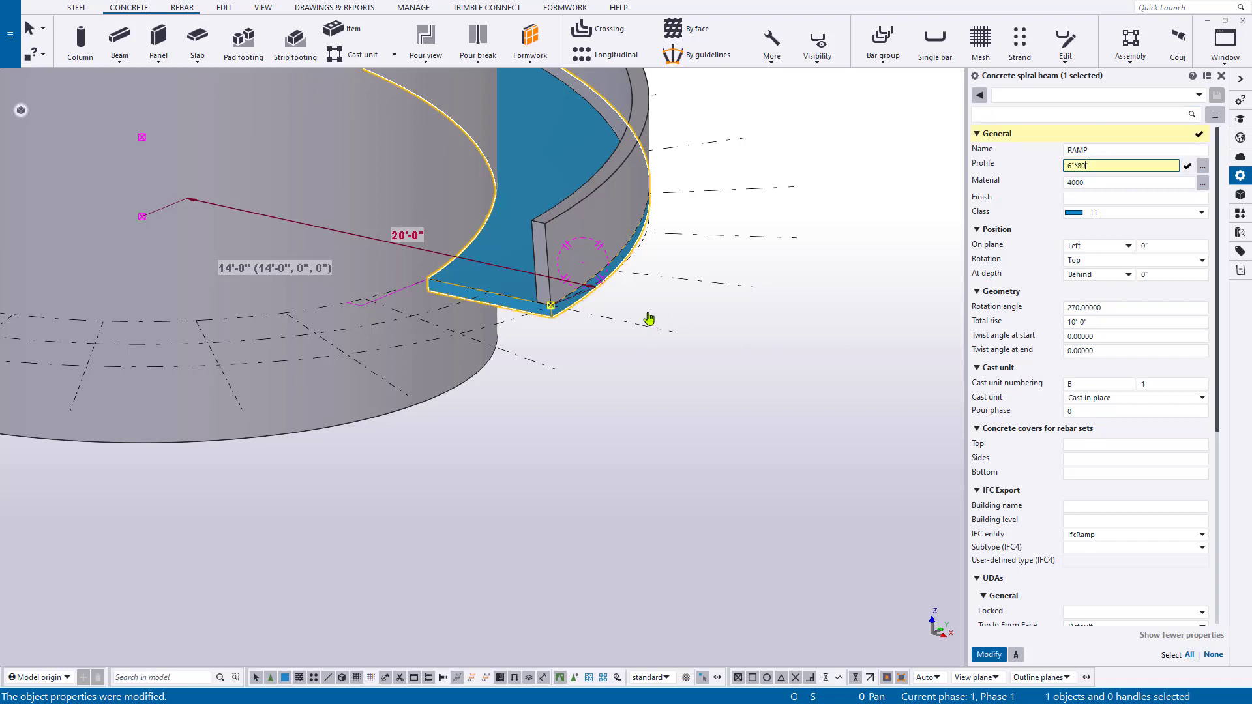
{"action": "middle_click", "coordinate": [597, 347]}
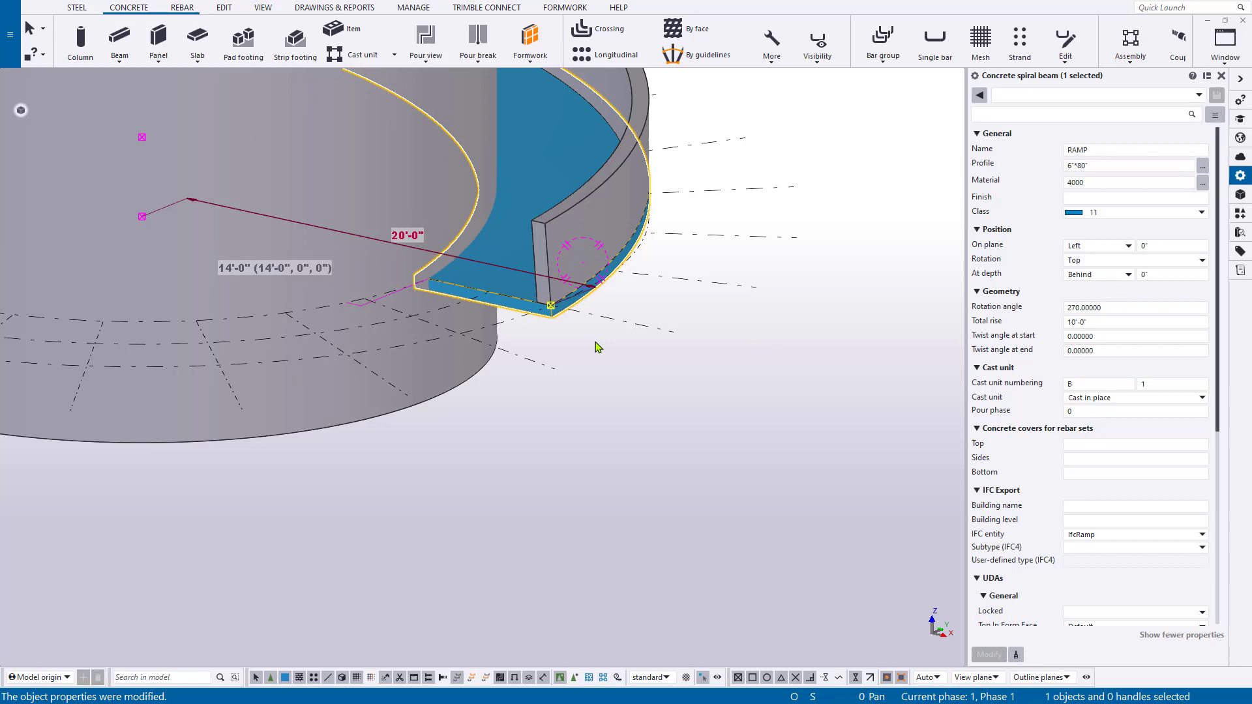
Set the ramp slab's outer radius dimension to 20'-8" in plan view.
{"action": "key", "text": "ctrl+p"}
{"action": "scroll", "coordinate": [658, 300], "scroll_direction": "up", "scroll_amount": 5}
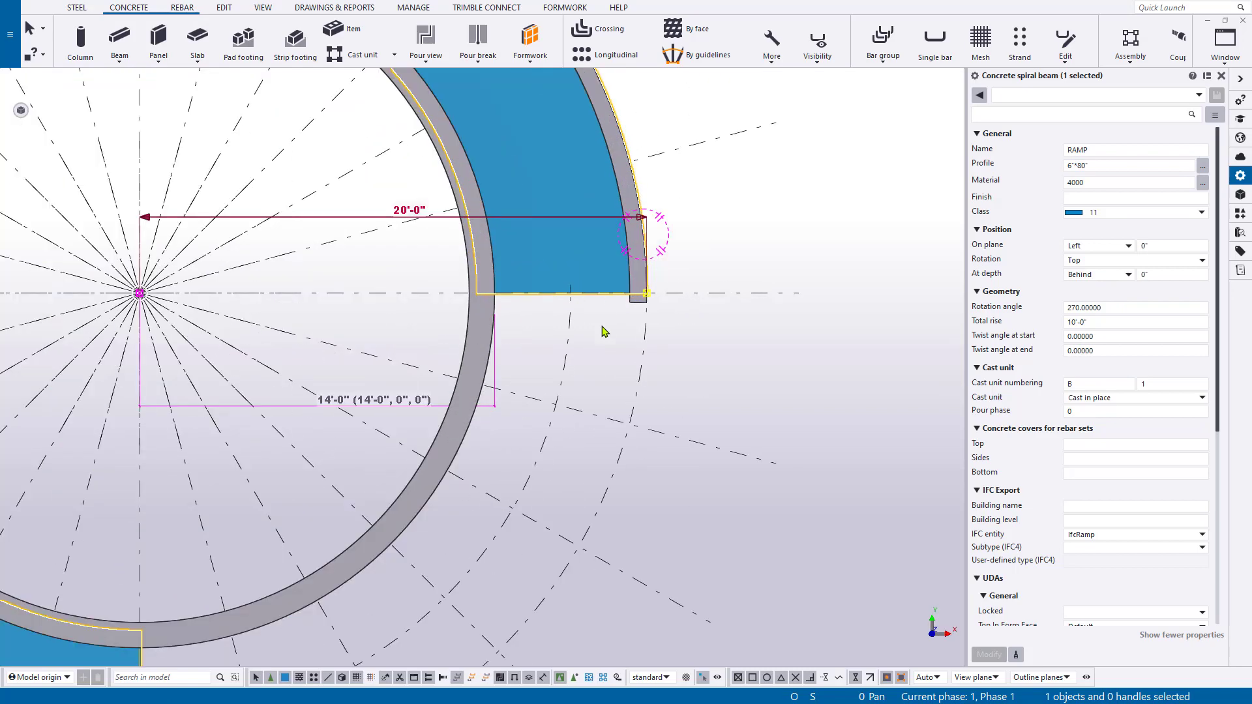
{"action": "left_click", "coordinate": [418, 218]}
{"action": "left_click", "coordinate": [409, 213]}
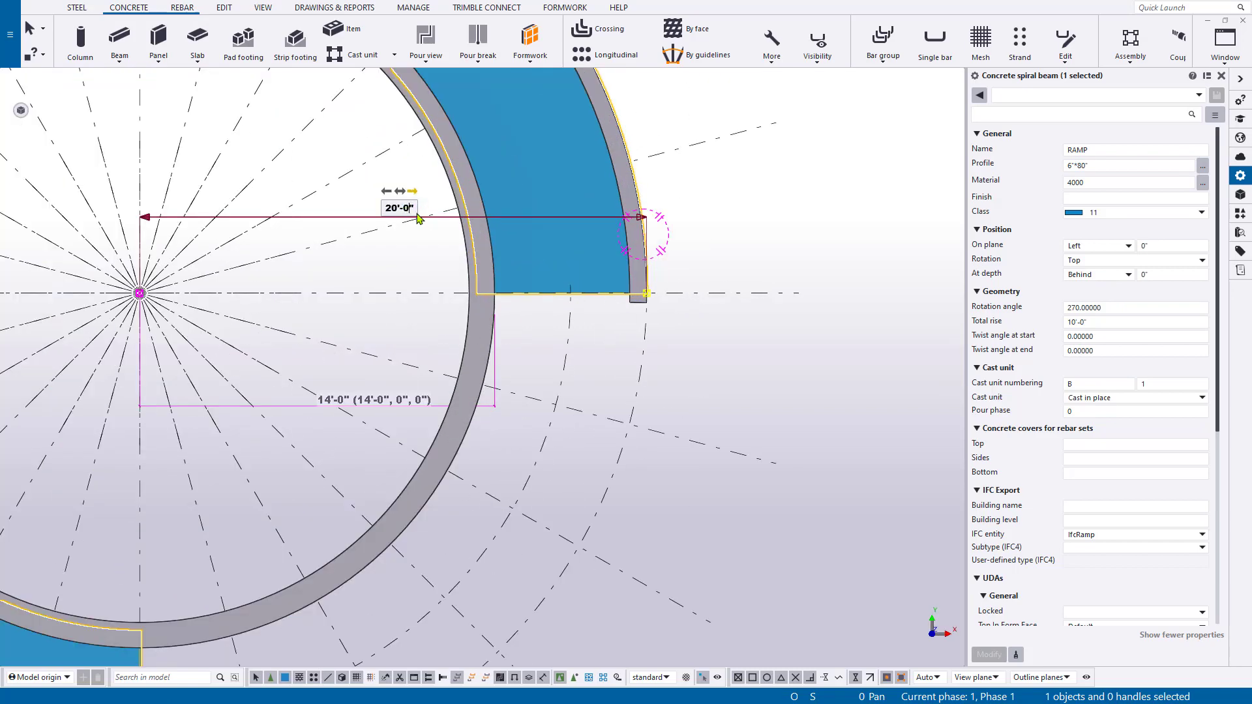
{"action": "type", "text": "8"}
{"action": "key", "text": "Return"}
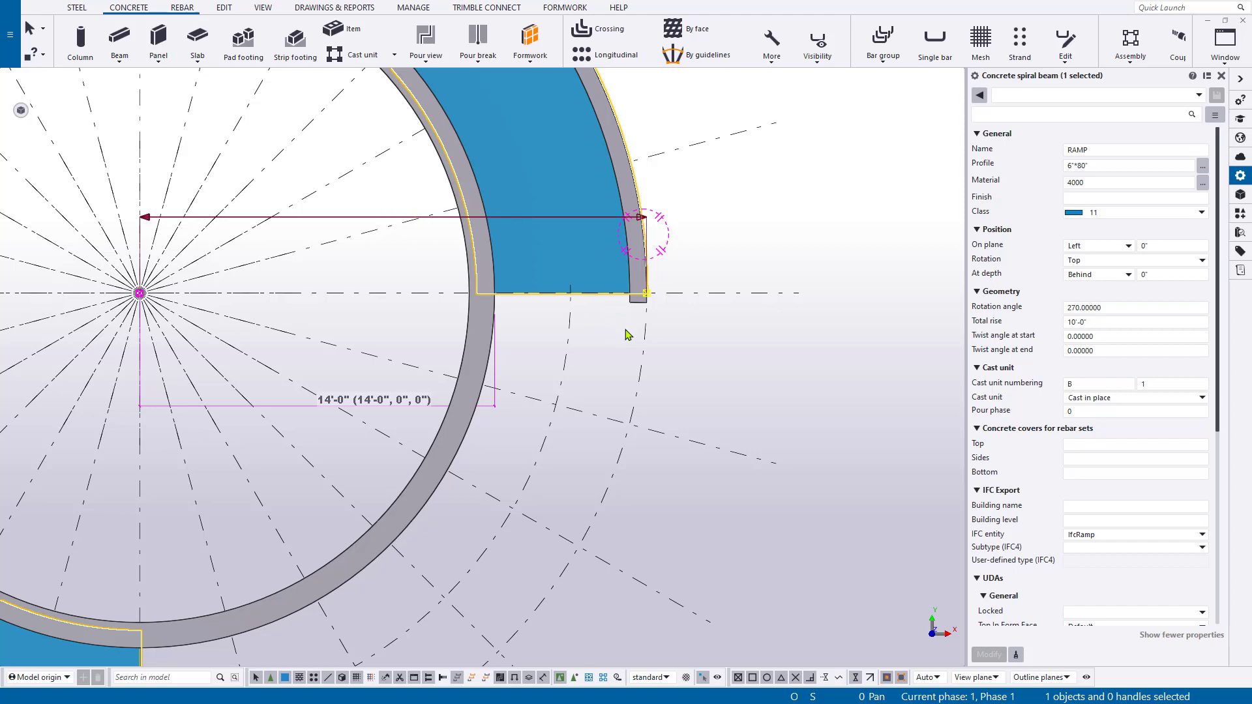
Set the spiral edge wall's on-plane position to Right, then clear the selection.
{"action": "left_click", "coordinate": [641, 301]}
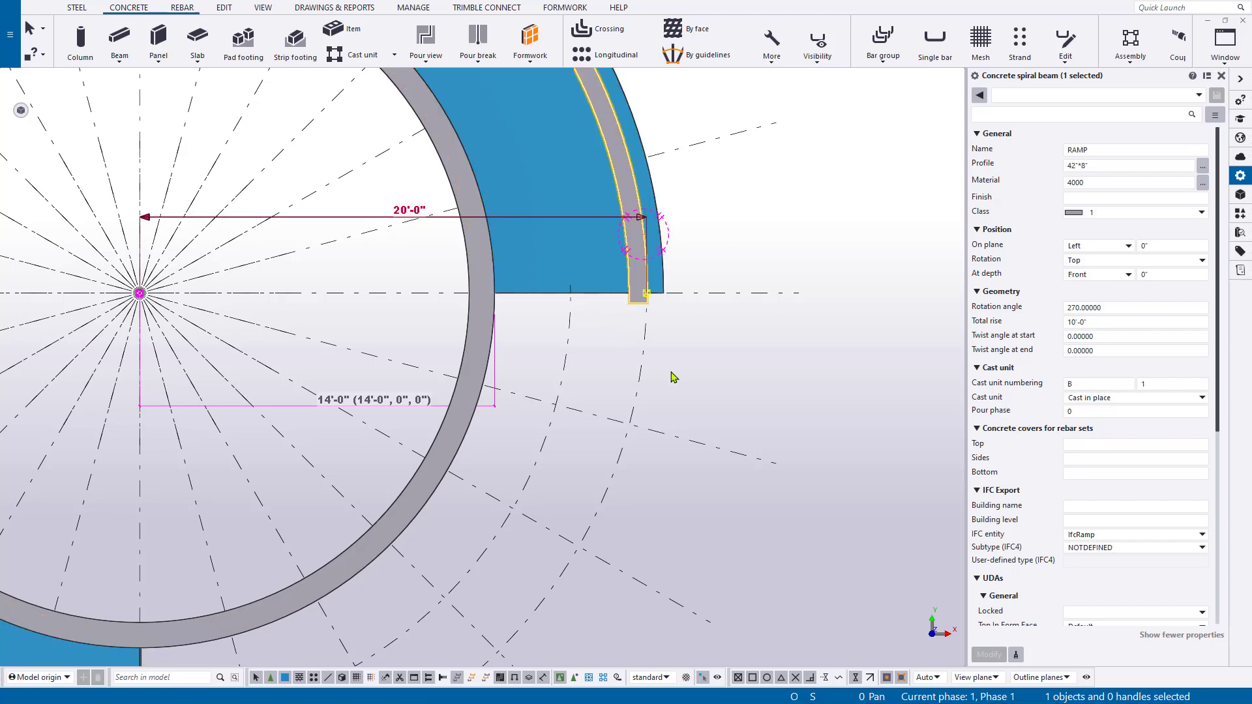
{"action": "left_click", "coordinate": [1101, 246]}
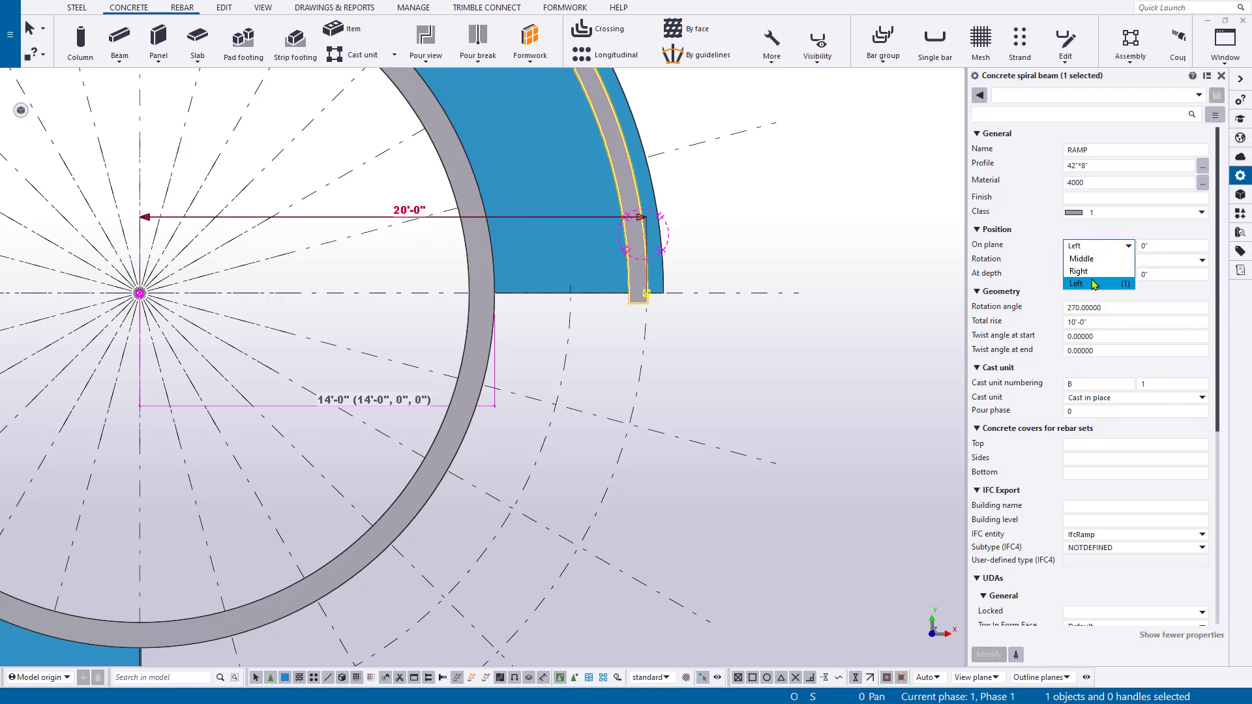
{"action": "left_click", "coordinate": [1080, 272]}
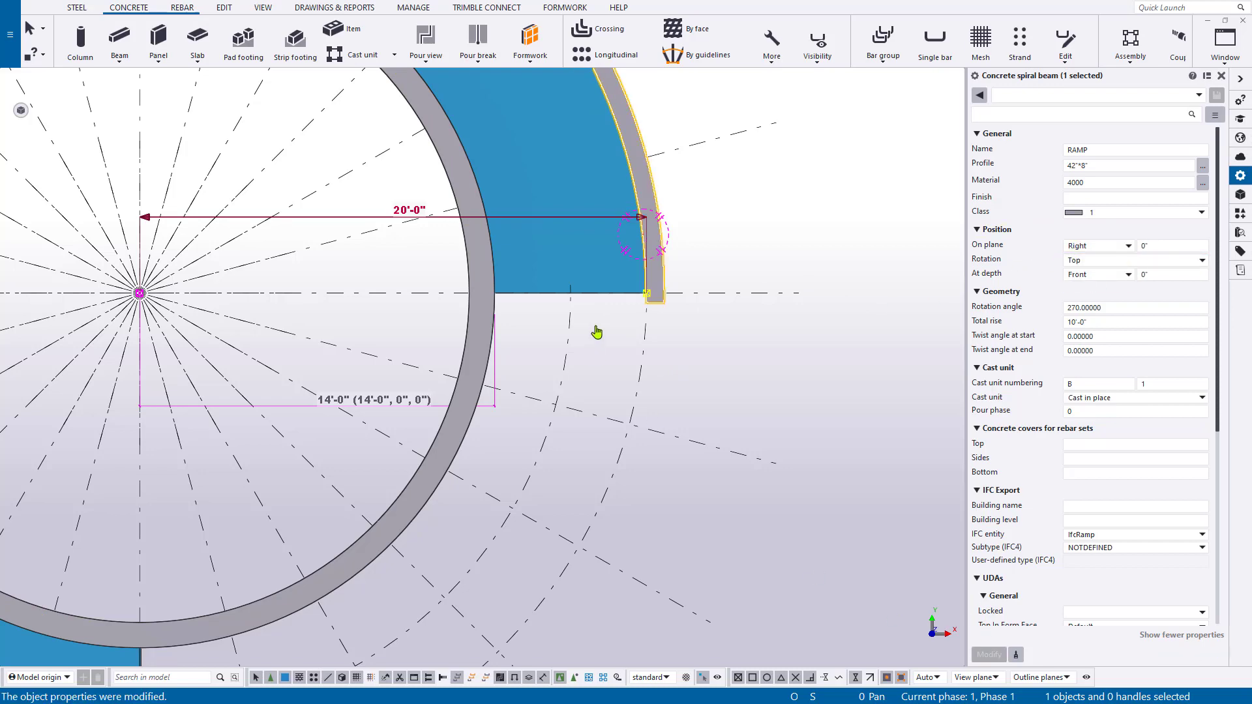
{"action": "left_click", "coordinate": [631, 341]}
Fit the ramp slab's starting end in 3D along the grid line from its inner corner past its outer corner.
{"action": "scroll", "coordinate": [631, 341], "scroll_direction": "down", "scroll_amount": 2}
{"action": "middle_click_drag", "start_coordinate": [631, 341], "coordinate": [433, 197], "text": "ctrl"}
{"action": "middle_click_drag", "start_coordinate": [782, 325], "coordinate": [490, 355]}
{"action": "middle_click_drag", "start_coordinate": [403, 371], "coordinate": [477, 305], "text": "ctrl"}
{"action": "scroll", "coordinate": [401, 367], "scroll_direction": "up", "scroll_amount": 5}
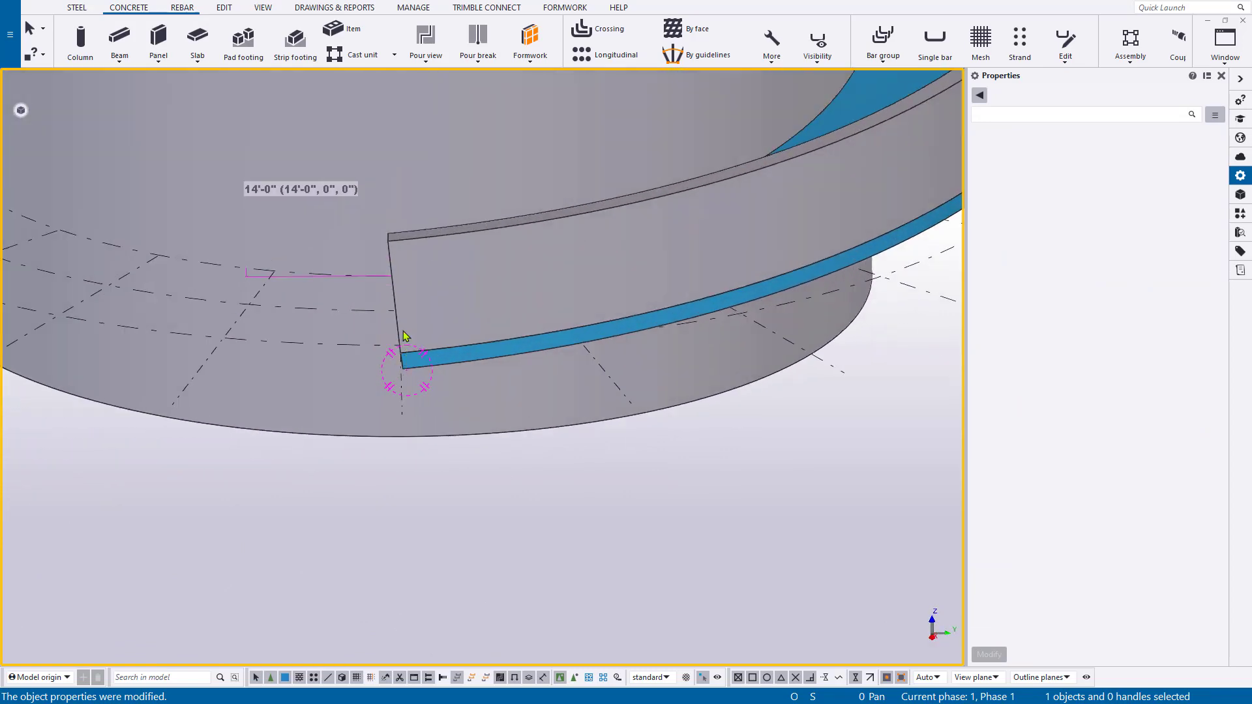
{"action": "middle_click_drag", "start_coordinate": [419, 370], "coordinate": [574, 385], "text": "ctrl"}
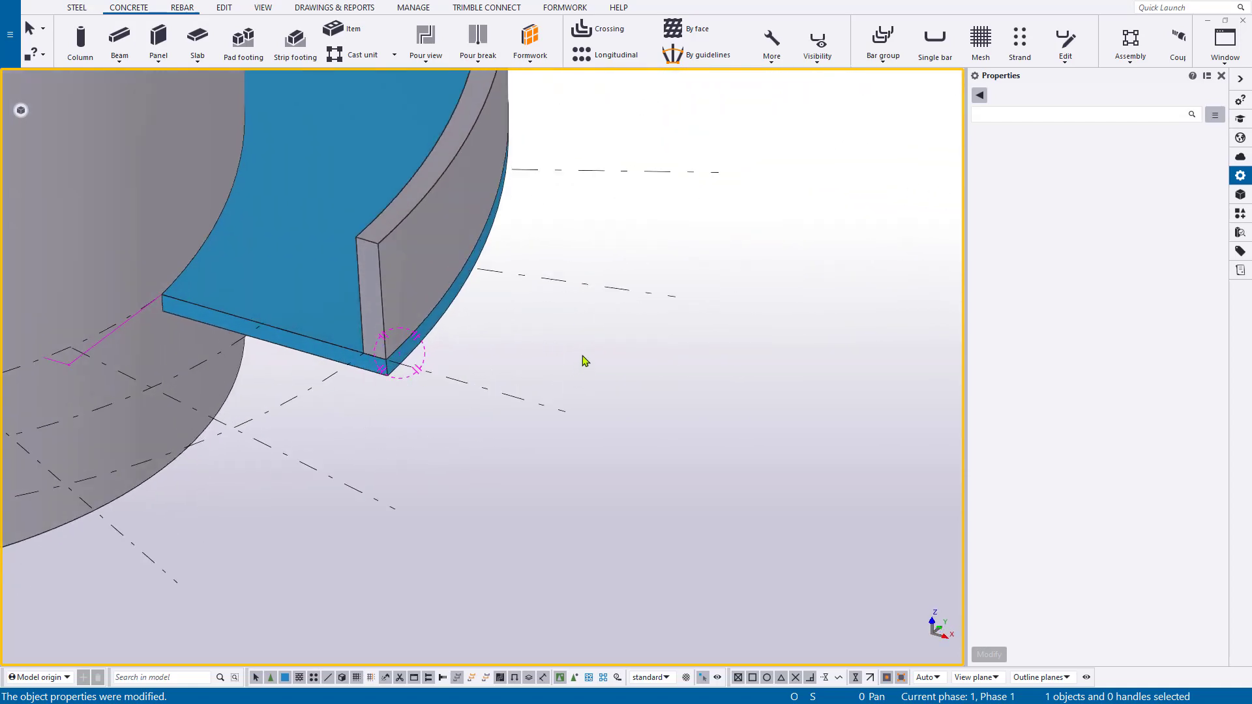
{"action": "left_click", "coordinate": [224, 8]}
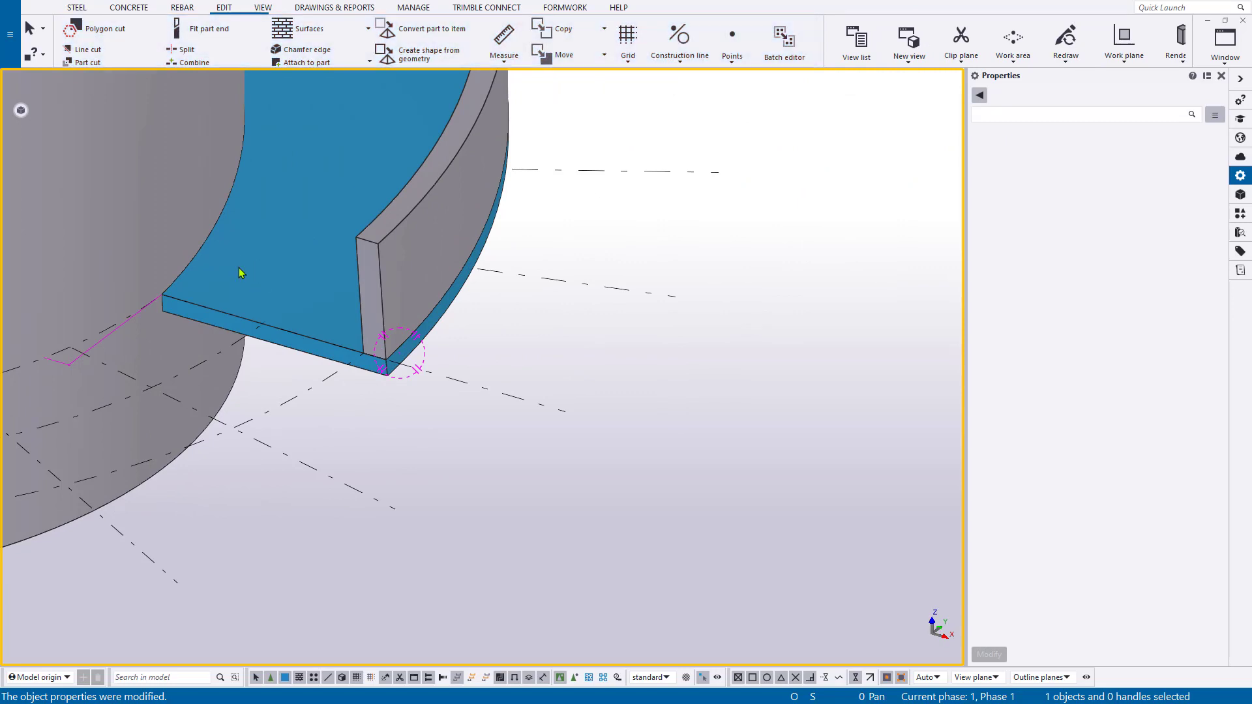
{"action": "left_click", "coordinate": [214, 31]}
{"action": "left_click", "coordinate": [245, 300]}
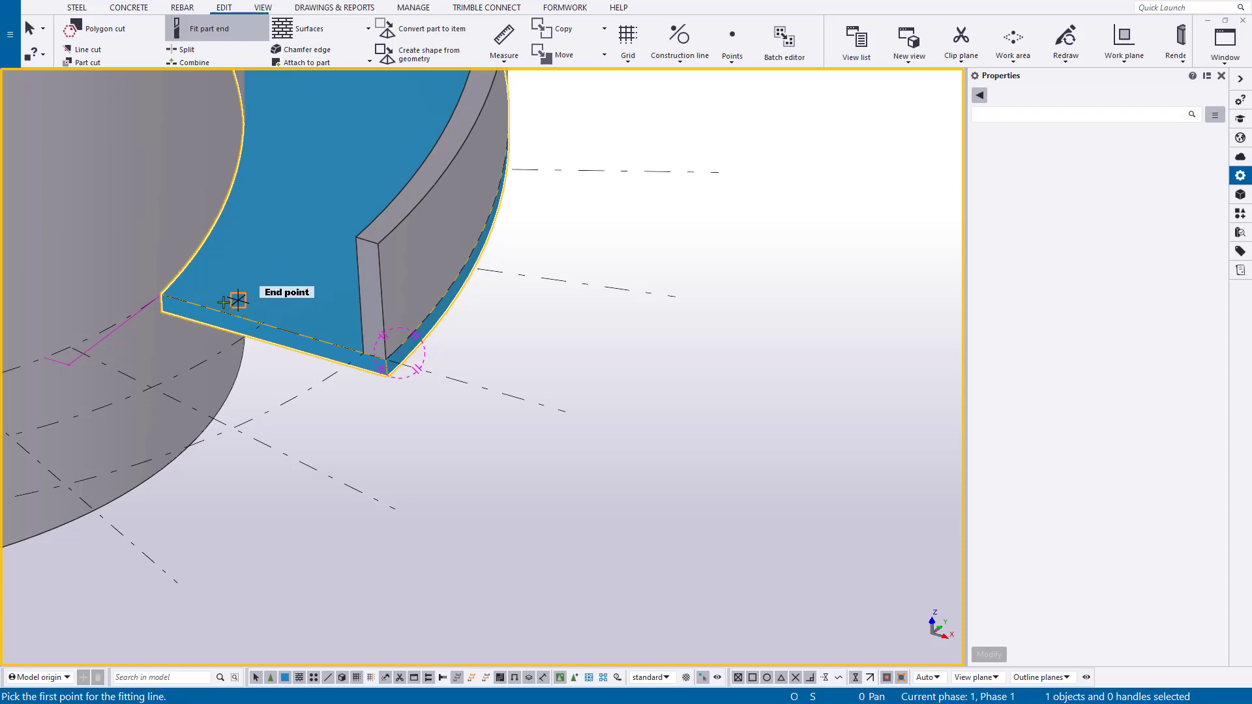
{"action": "left_click", "coordinate": [161, 295]}
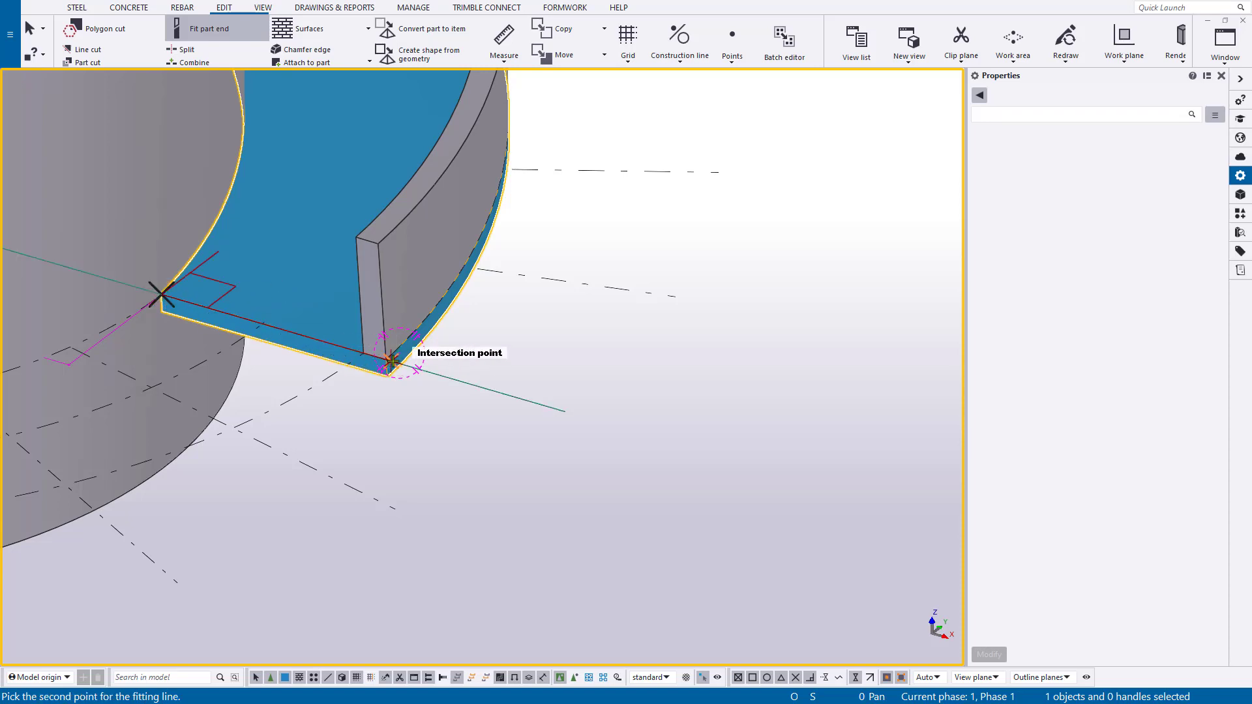
{"action": "left_click", "coordinate": [486, 407]}
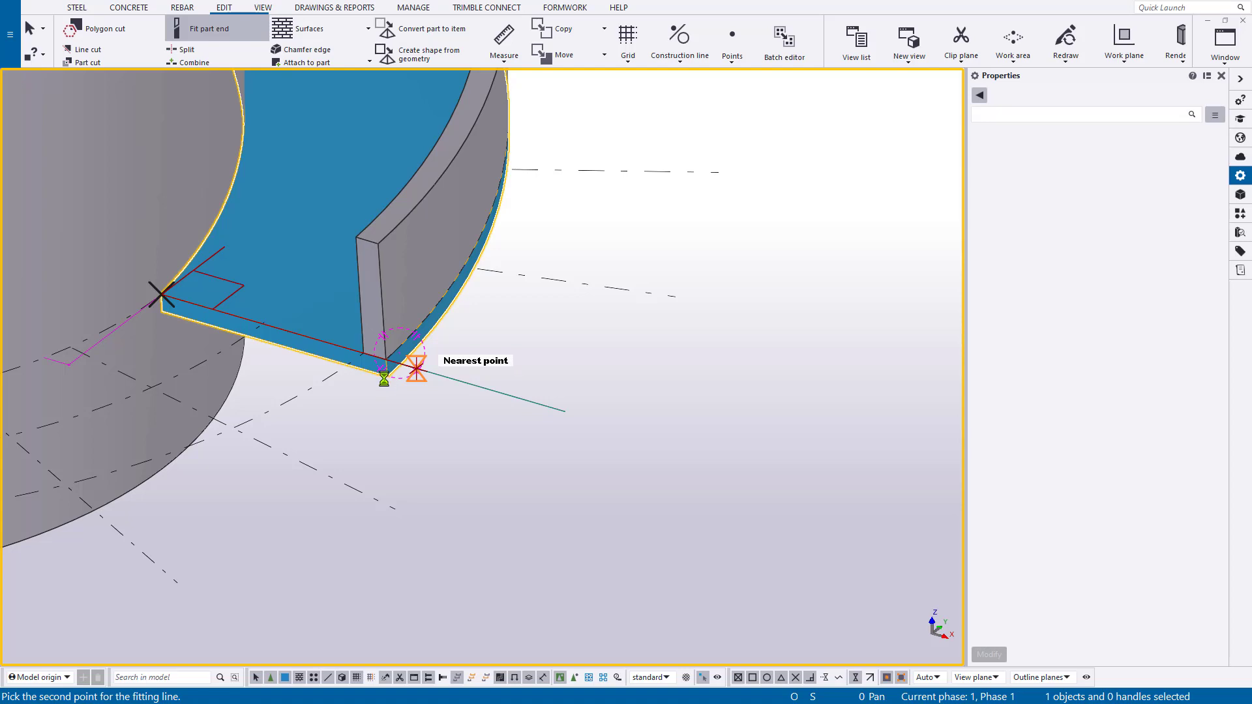
Fit the edge wall's starting end to the same radial grid line as the ramp slab in plan view.
{"action": "middle_click_drag", "start_coordinate": [384, 378], "coordinate": [249, 325], "text": "ctrl"}
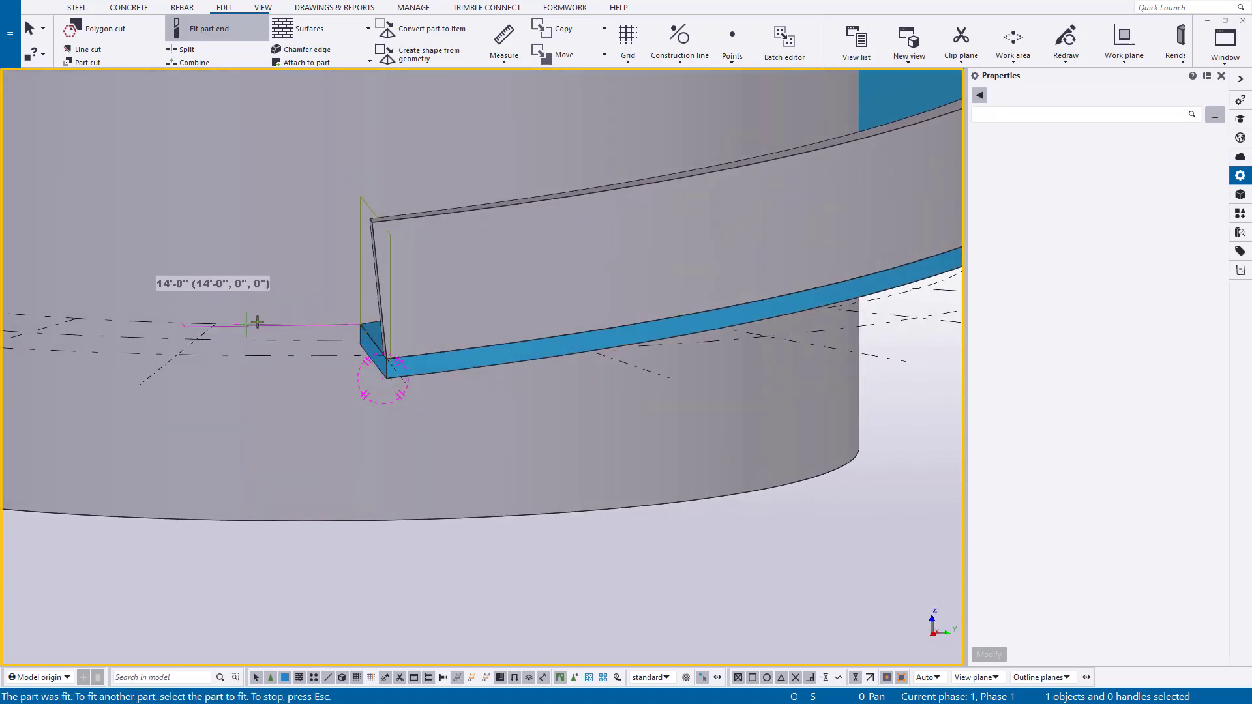
{"action": "key", "text": "ctrl+p"}
{"action": "scroll", "coordinate": [802, 294], "scroll_direction": "up", "scroll_amount": 8}
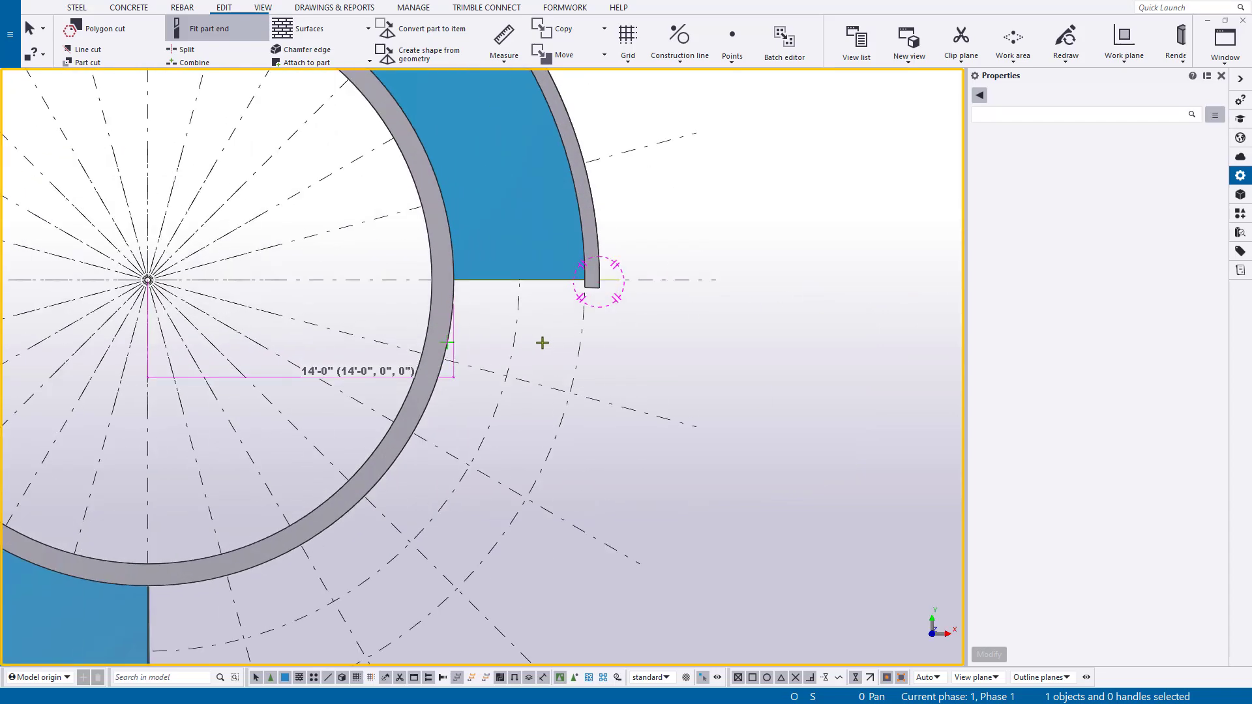
{"action": "left_click", "coordinate": [631, 197]}
{"action": "middle_click_drag", "start_coordinate": [528, 311], "coordinate": [440, 392]}
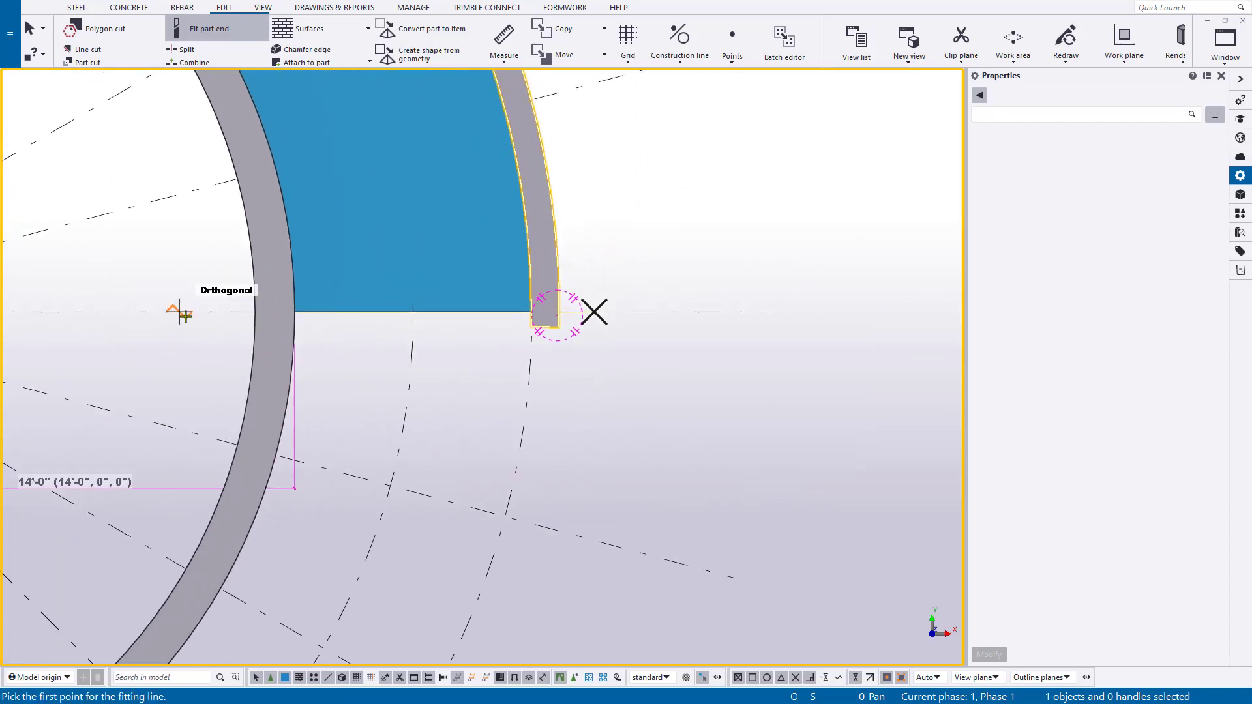
{"action": "left_click", "coordinate": [296, 312]}
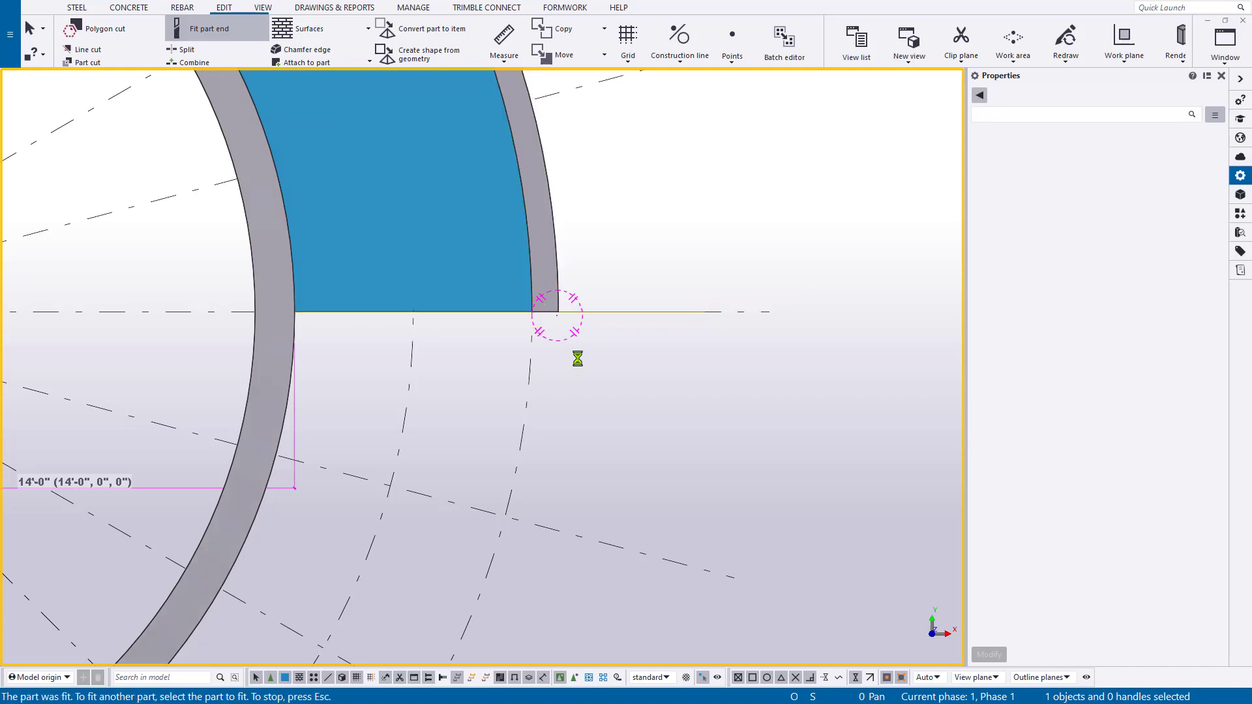
Fit the ramp slab's upper end in plan view along the radial grid line between its inner and outer corners.
{"action": "scroll", "coordinate": [672, 406], "scroll_direction": "down", "scroll_amount": 5}
{"action": "middle_click_drag", "start_coordinate": [559, 391], "coordinate": [735, 383]}
{"action": "middle_click_drag", "start_coordinate": [566, 273], "coordinate": [603, 339]}
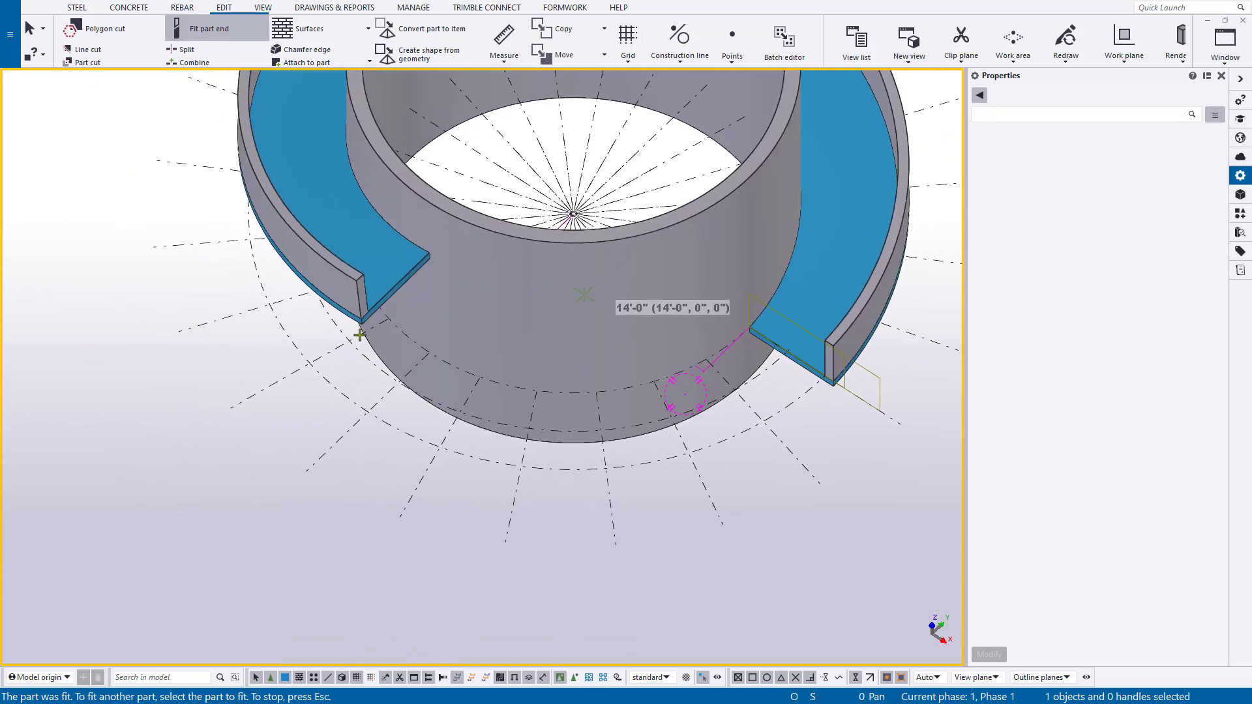
{"action": "key", "text": "ctrl+p"}
{"action": "scroll", "coordinate": [492, 484], "scroll_direction": "up", "scroll_amount": 5}
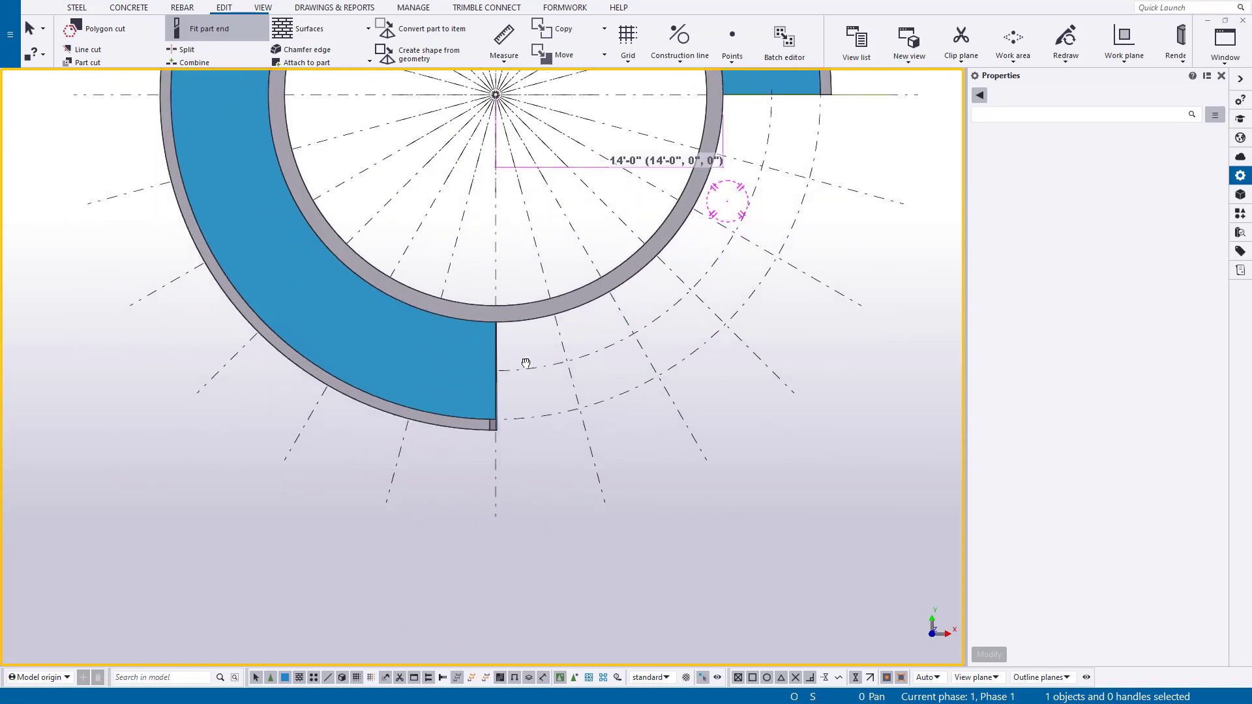
{"action": "scroll", "coordinate": [477, 307], "scroll_direction": "up", "scroll_amount": 2}
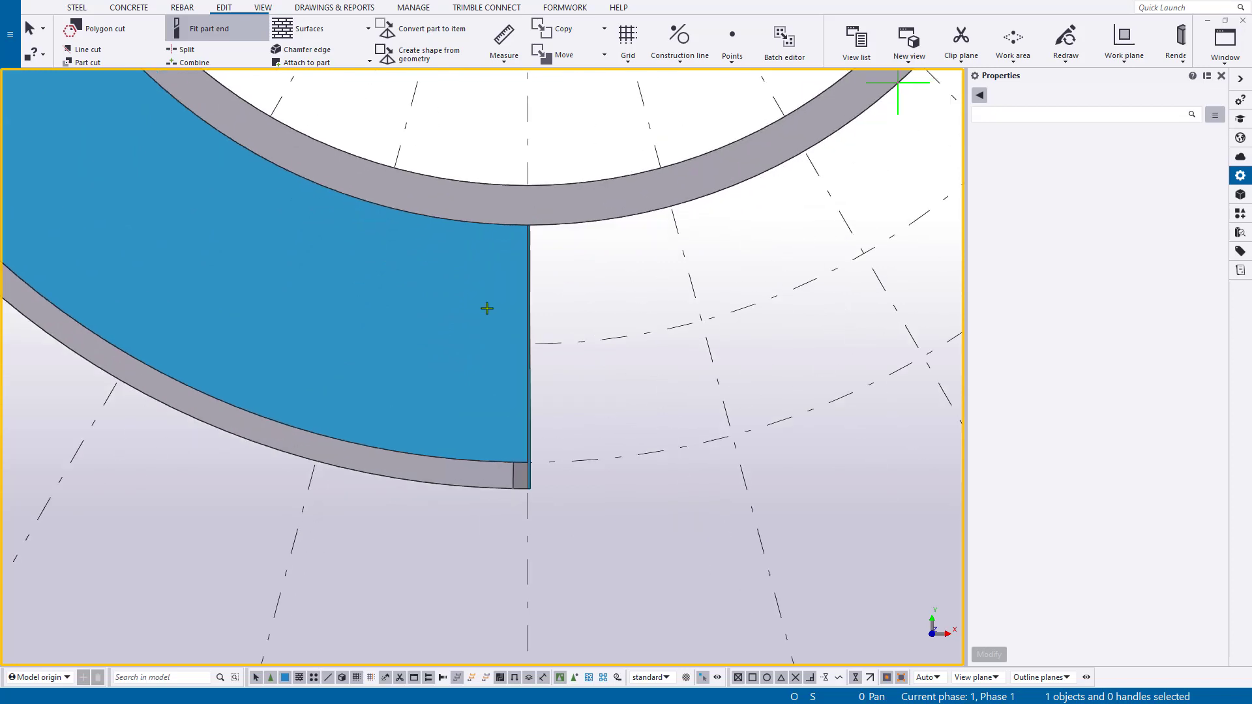
{"action": "left_click", "coordinate": [528, 227]}
{"action": "scroll", "coordinate": [527, 486], "scroll_direction": "up", "scroll_amount": 2}
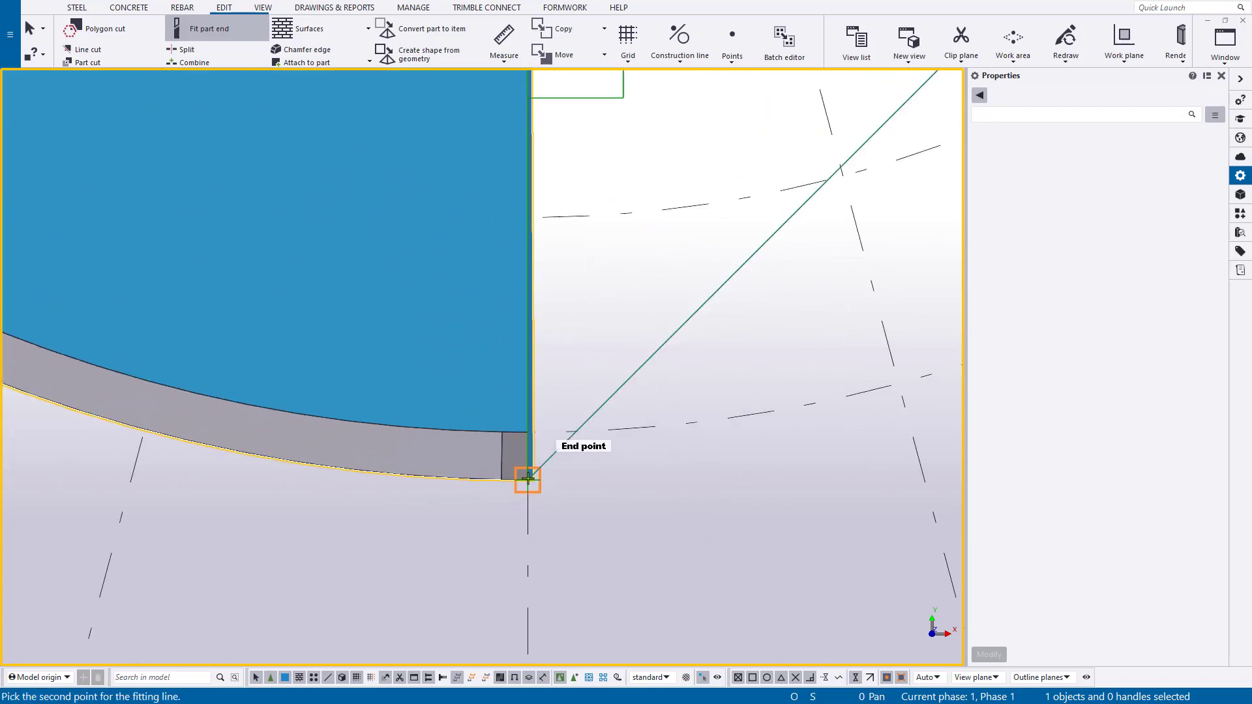
{"action": "left_click", "coordinate": [575, 391]}
{"action": "scroll", "coordinate": [595, 407], "scroll_direction": "down", "scroll_amount": 2}
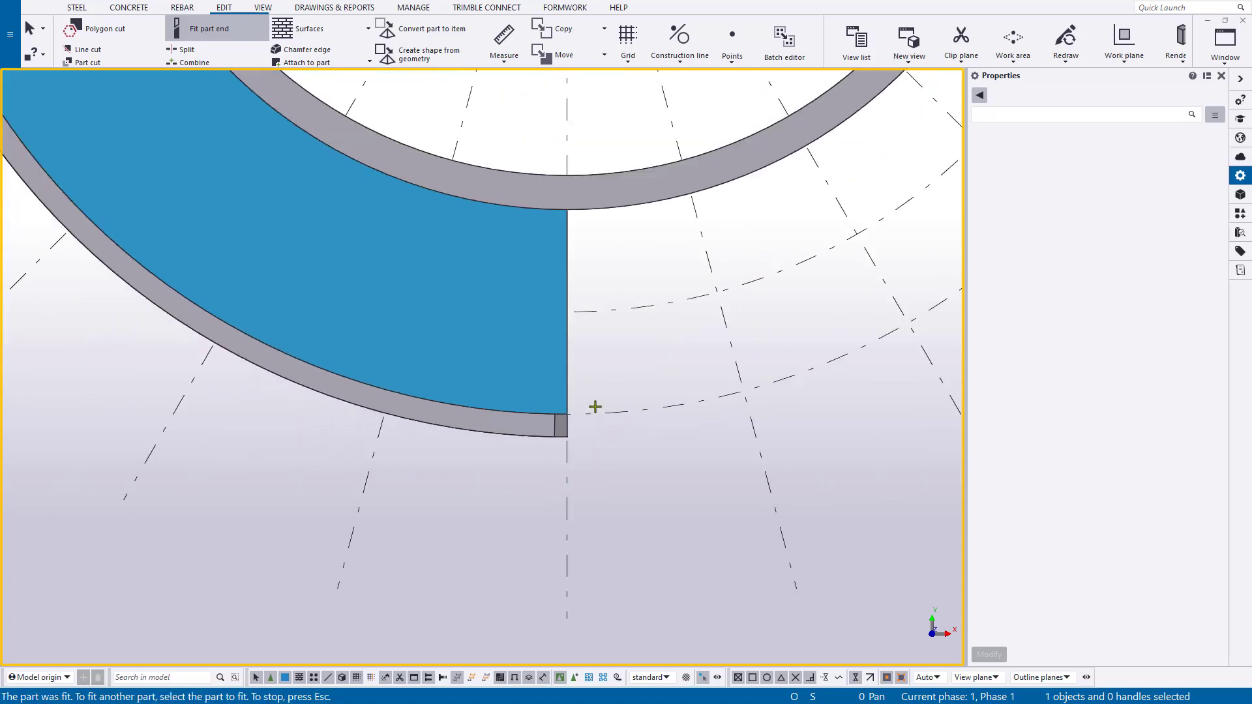
Fit the edge wall's upper end to the radial grid line flush with the ramp slab's end.
{"action": "left_click", "coordinate": [545, 428]}
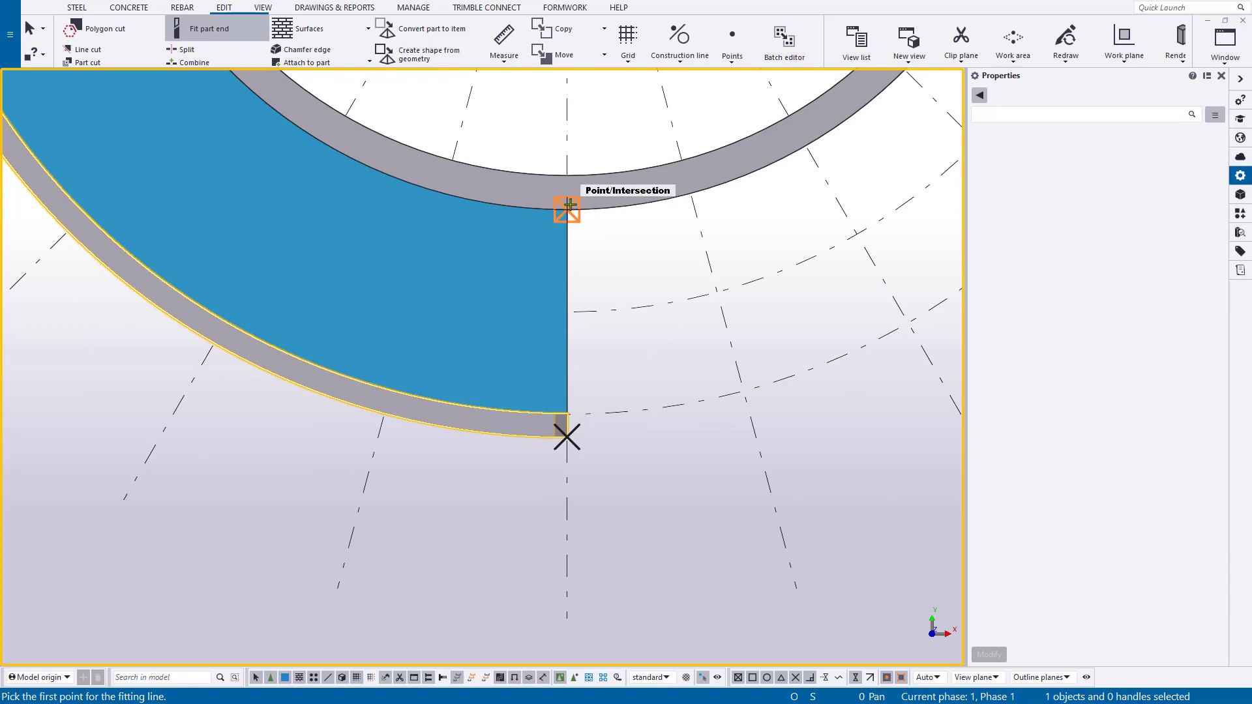
{"action": "left_click", "coordinate": [566, 210]}
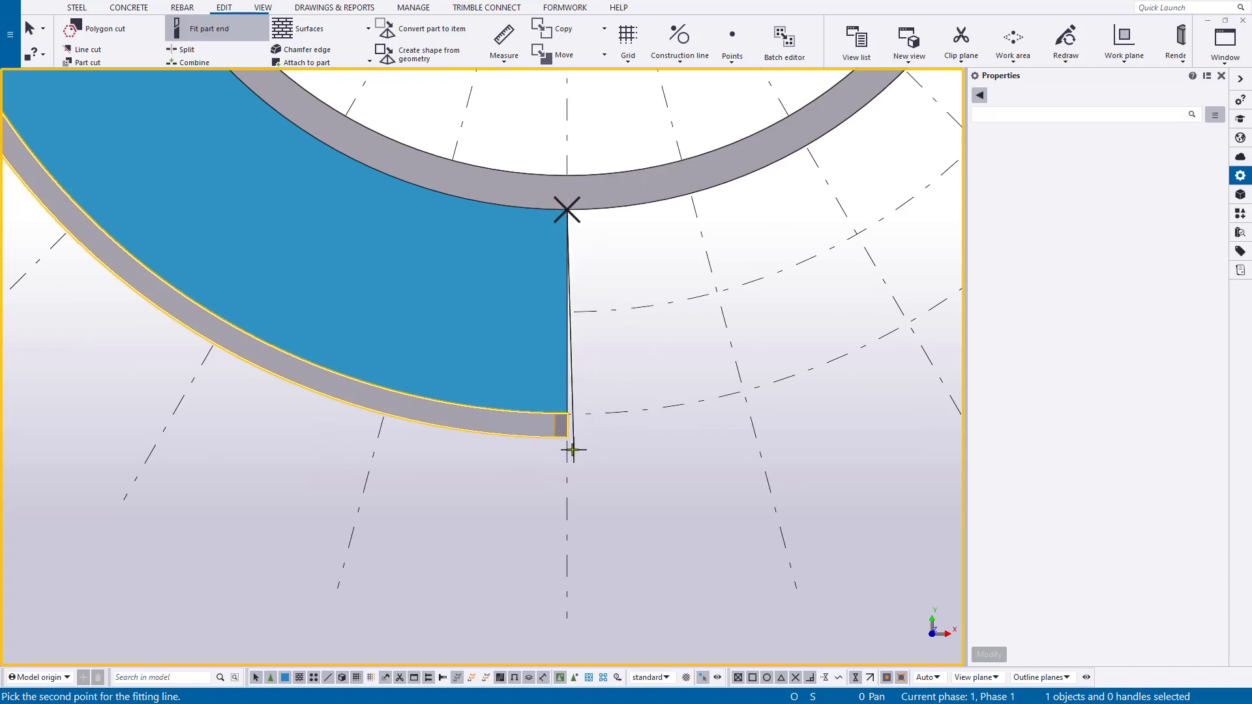
{"action": "right_click", "coordinate": [620, 282]}
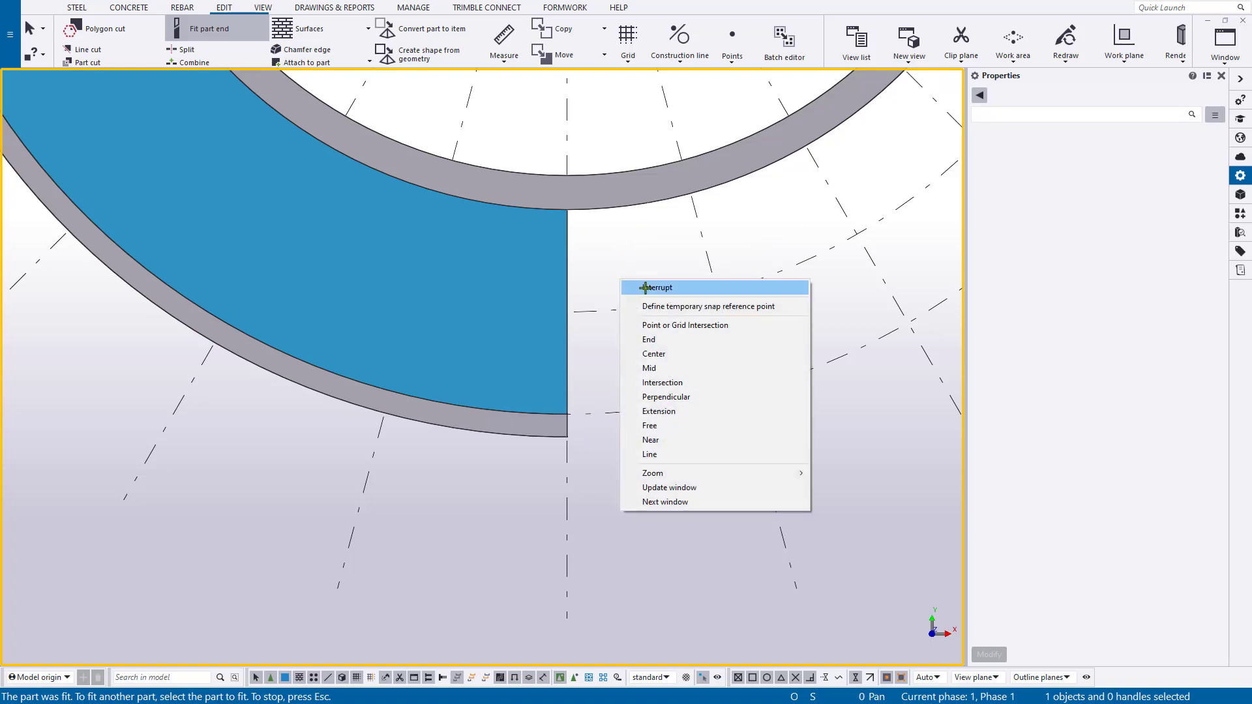
End the part-end fitting command and switch the model view from plan to 3D to see the ramp's upper end.
{"action": "left_click", "coordinate": [639, 287]}
{"action": "middle_click_drag", "start_coordinate": [820, 398], "coordinate": [453, 437]}
{"action": "key", "text": "ctrl+p"}
{"action": "middle_click_drag", "start_coordinate": [224, 316], "coordinate": [394, 491]}
{"action": "scroll", "coordinate": [393, 486], "scroll_direction": "down", "scroll_amount": 1}
Try a rotation angle of 360 degrees on the ramp slab.
{"action": "left_click", "coordinate": [393, 282]}
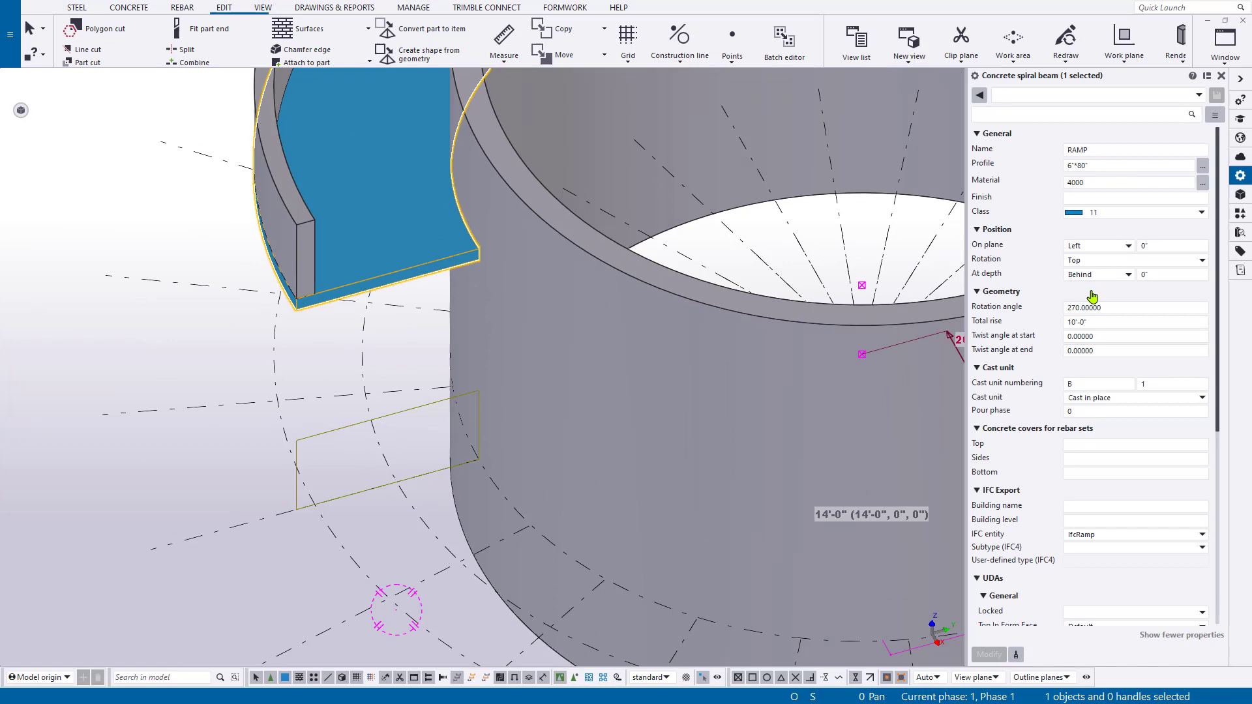
{"action": "left_click", "coordinate": [1113, 307]}
{"action": "type", "text": "360"}
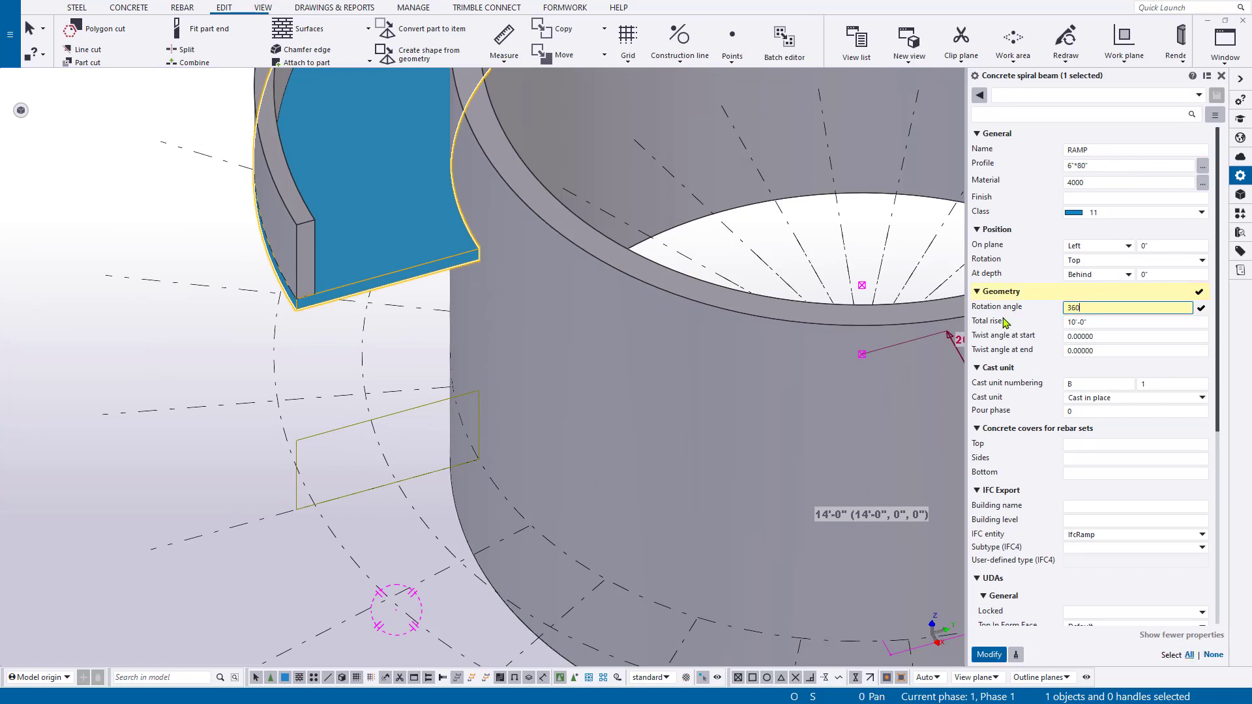
{"action": "key", "text": "Return"}
{"action": "scroll", "coordinate": [497, 187], "scroll_direction": "down", "scroll_amount": 2}
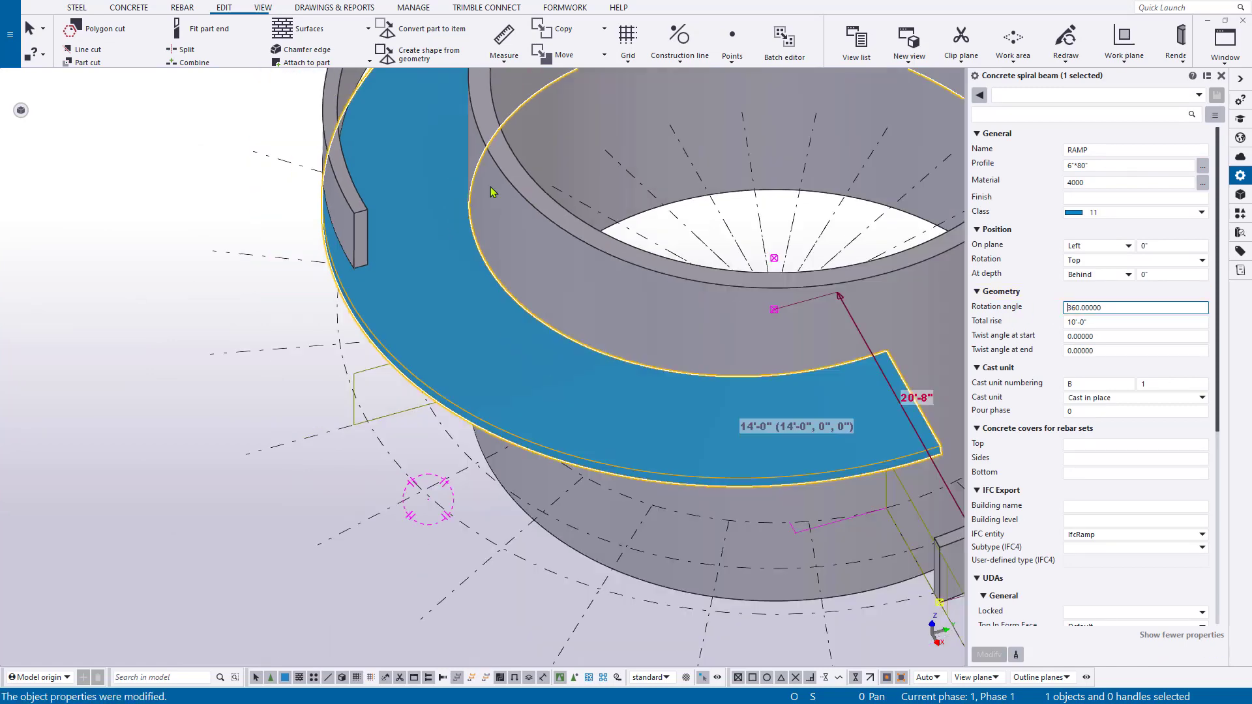
{"action": "middle_click_drag", "start_coordinate": [492, 191], "coordinate": [548, 242], "text": "ctrl"}
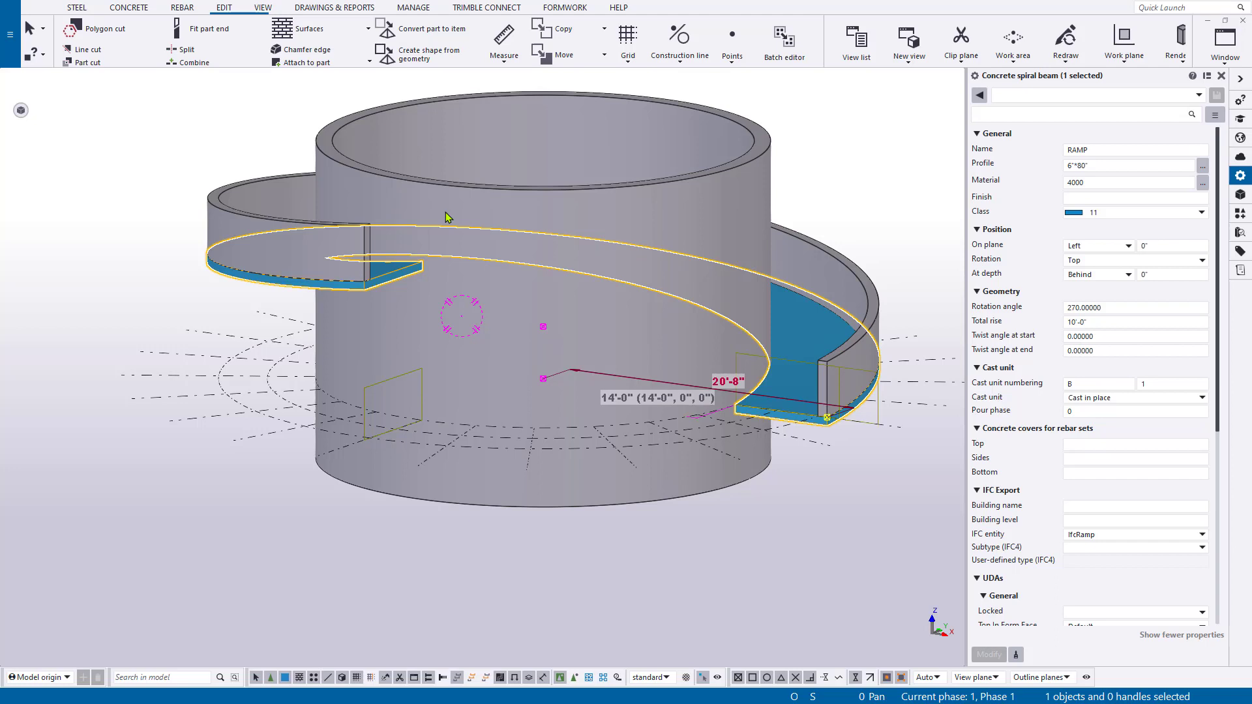
{"action": "left_click", "coordinate": [165, 121]}
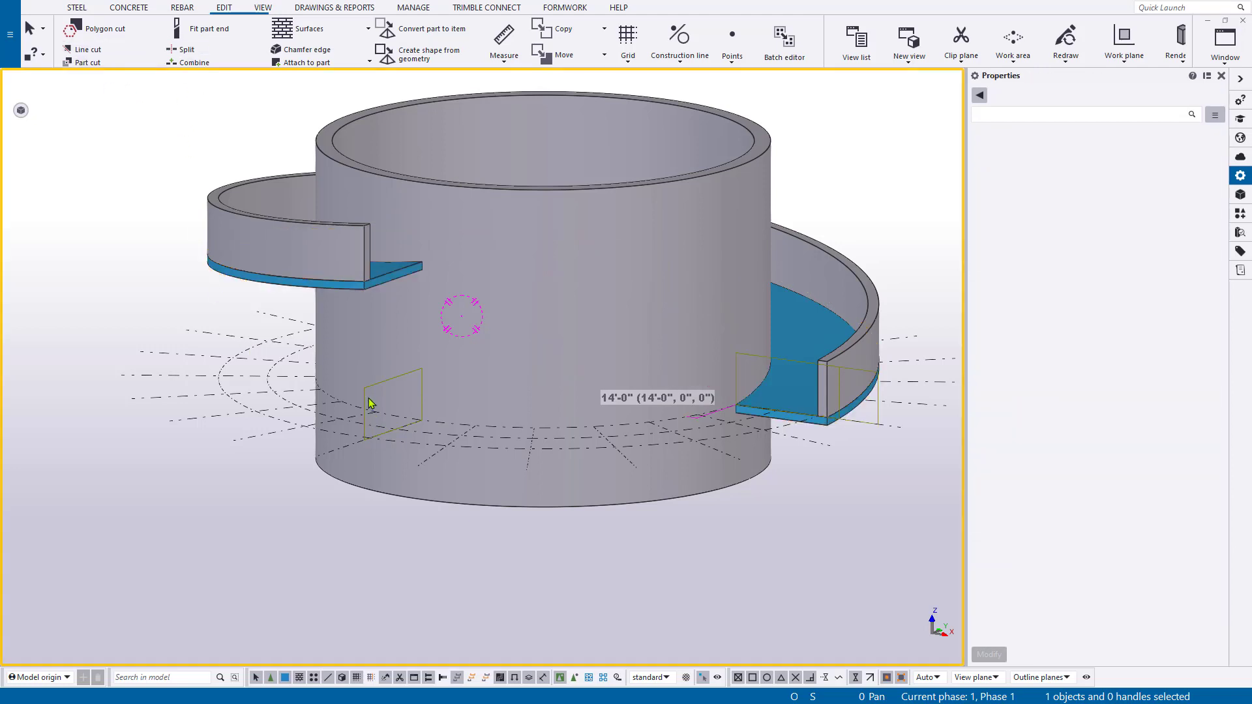
Turn off the visibility of fittings in the 3D view, leaving the fittings inside components unchanged.
{"action": "scroll", "coordinate": [395, 401], "scroll_direction": "up", "scroll_amount": 3}
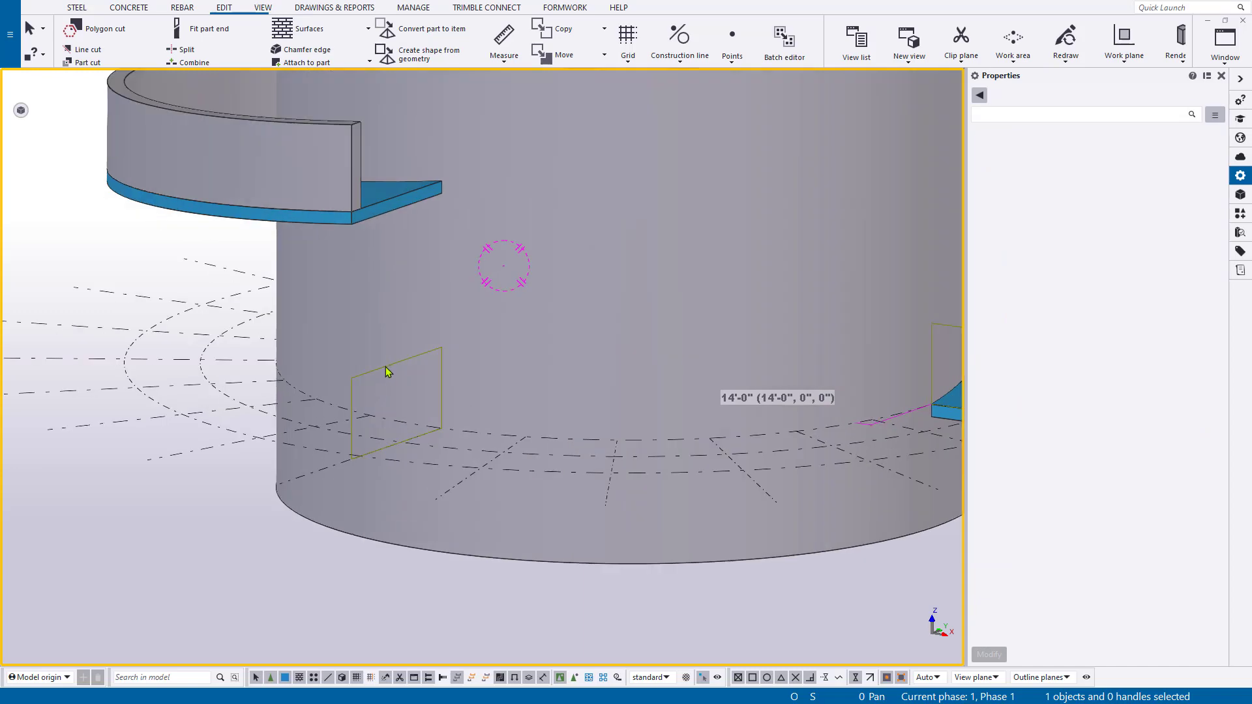
{"action": "left_click", "coordinate": [398, 377]}
{"action": "middle_click_drag", "start_coordinate": [390, 365], "coordinate": [365, 382], "text": "ctrl"}
{"action": "scroll", "coordinate": [363, 385], "scroll_direction": "down", "scroll_amount": 5}
{"action": "left_click", "coordinate": [21, 110]}
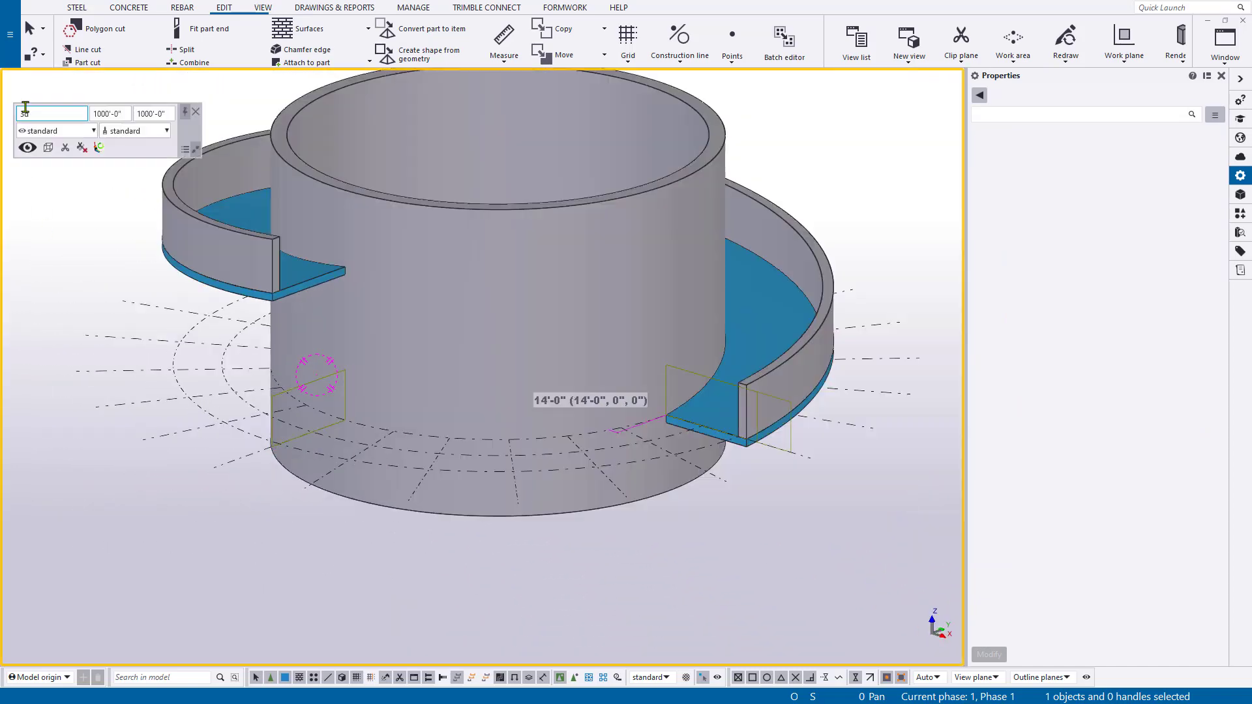
{"action": "left_click", "coordinate": [27, 147]}
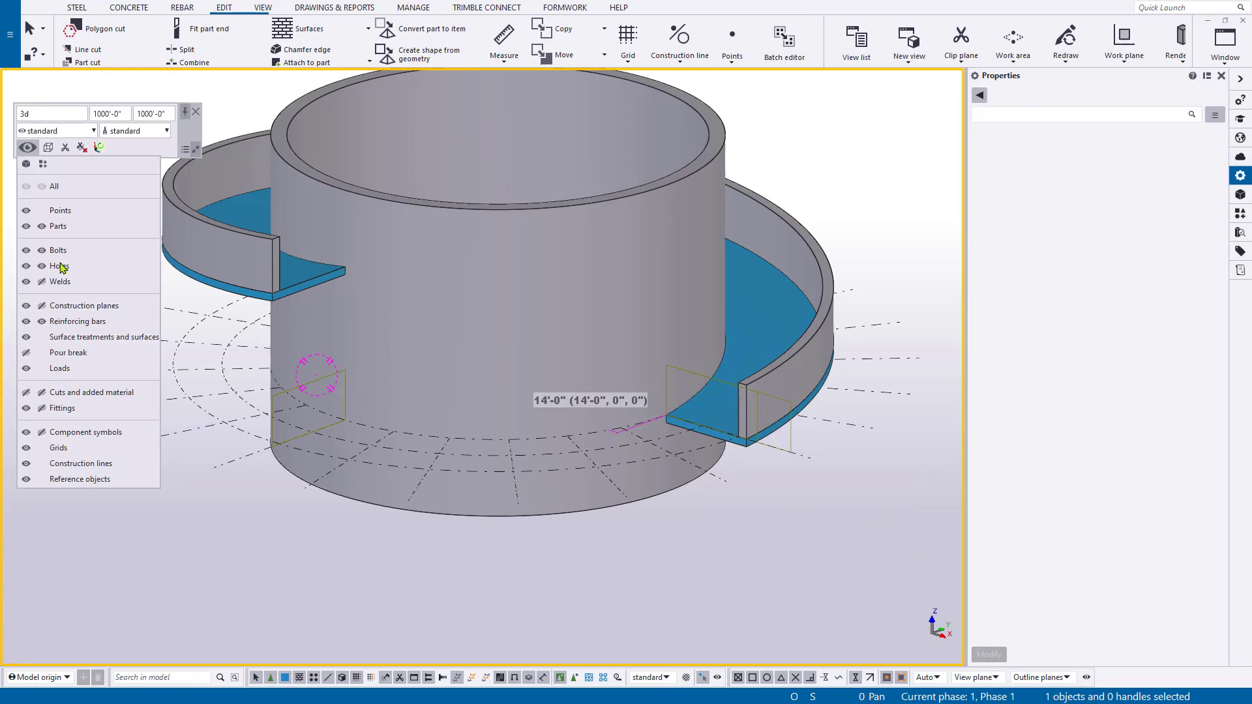
{"action": "left_click", "coordinate": [26, 409]}
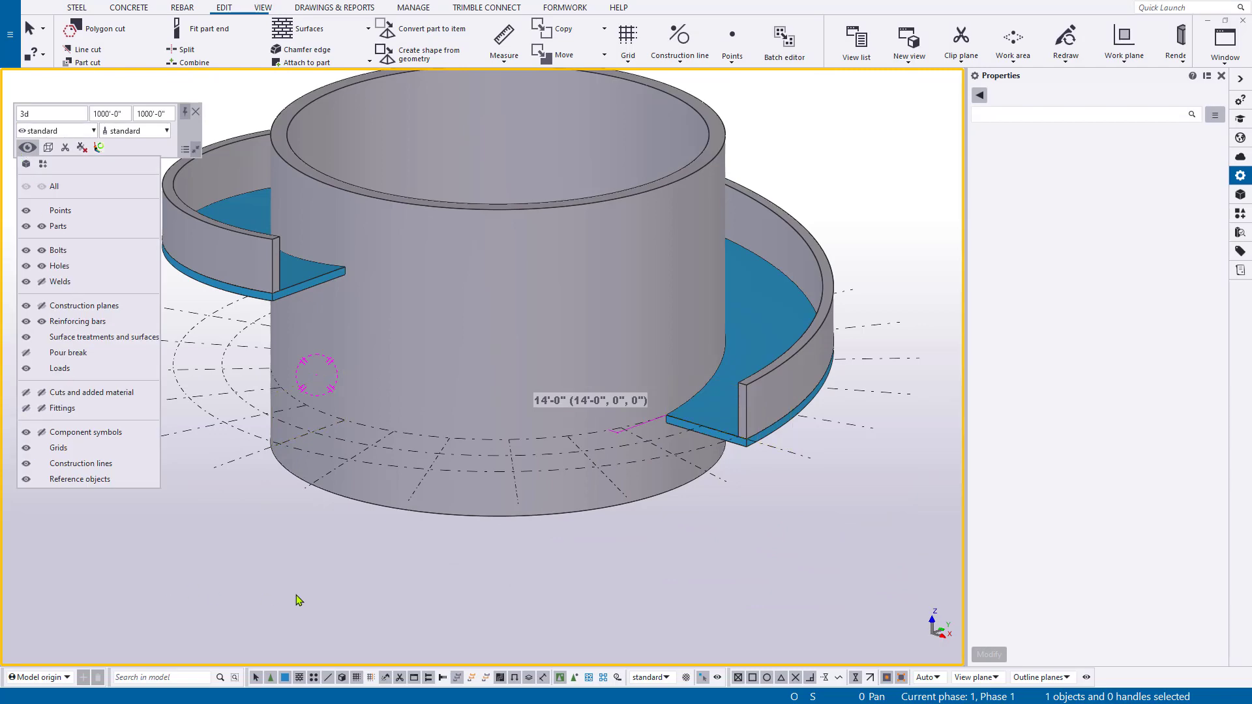